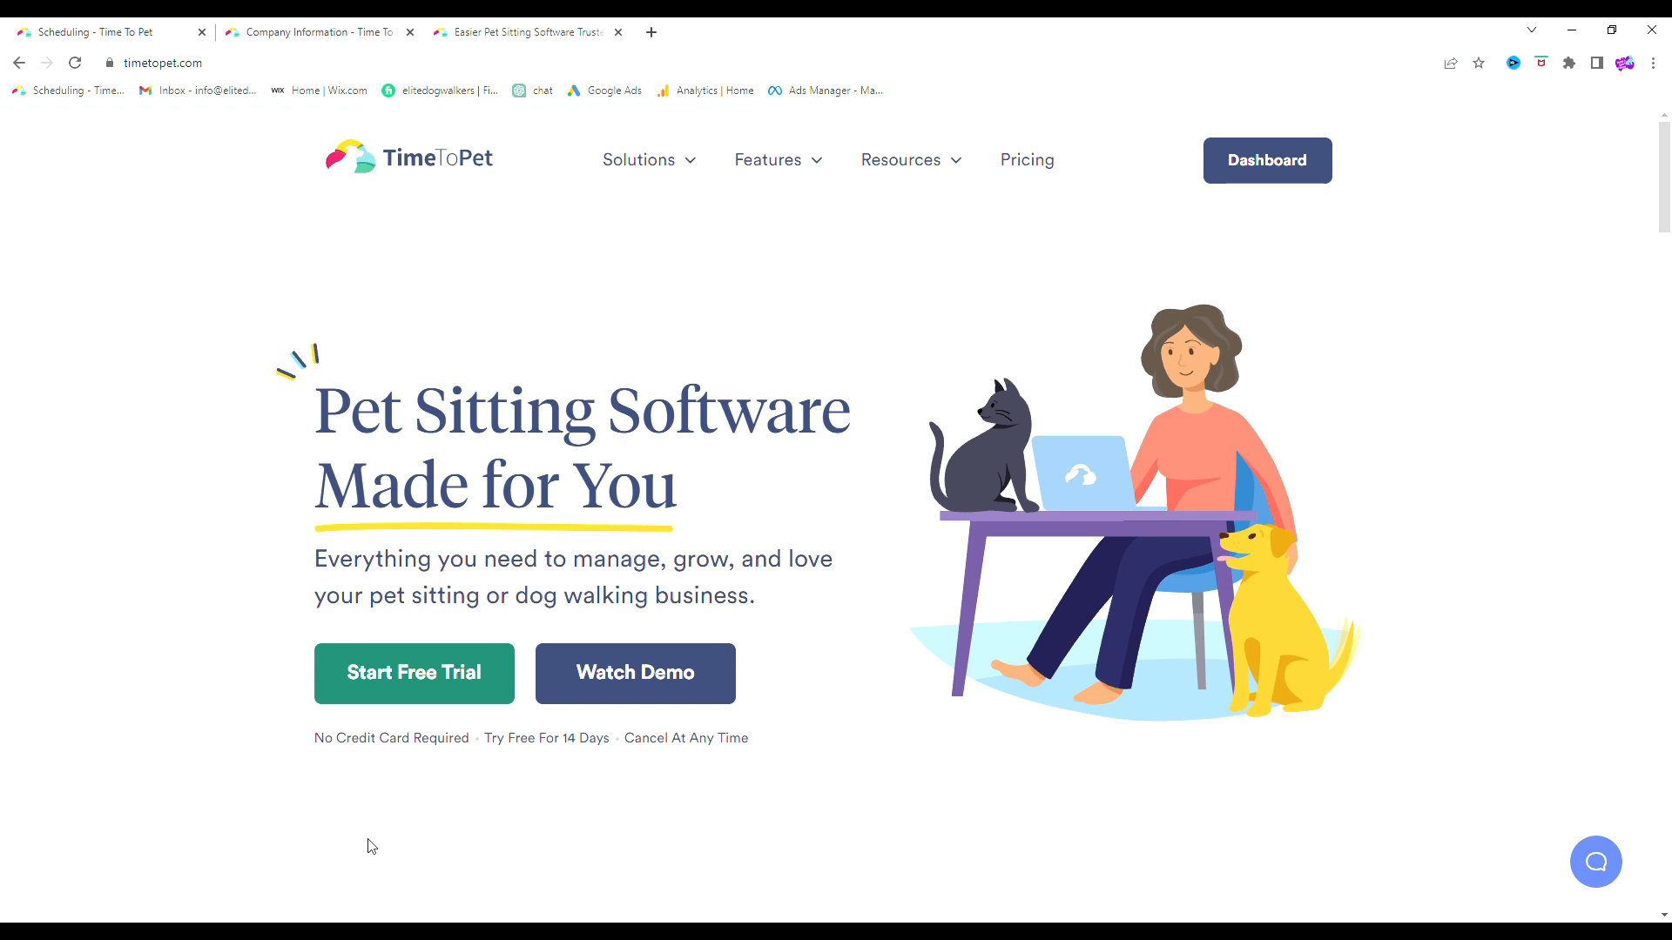
Highlight the home page headline, then switch to the company Billing page
drag(268, 384, 608, 492)
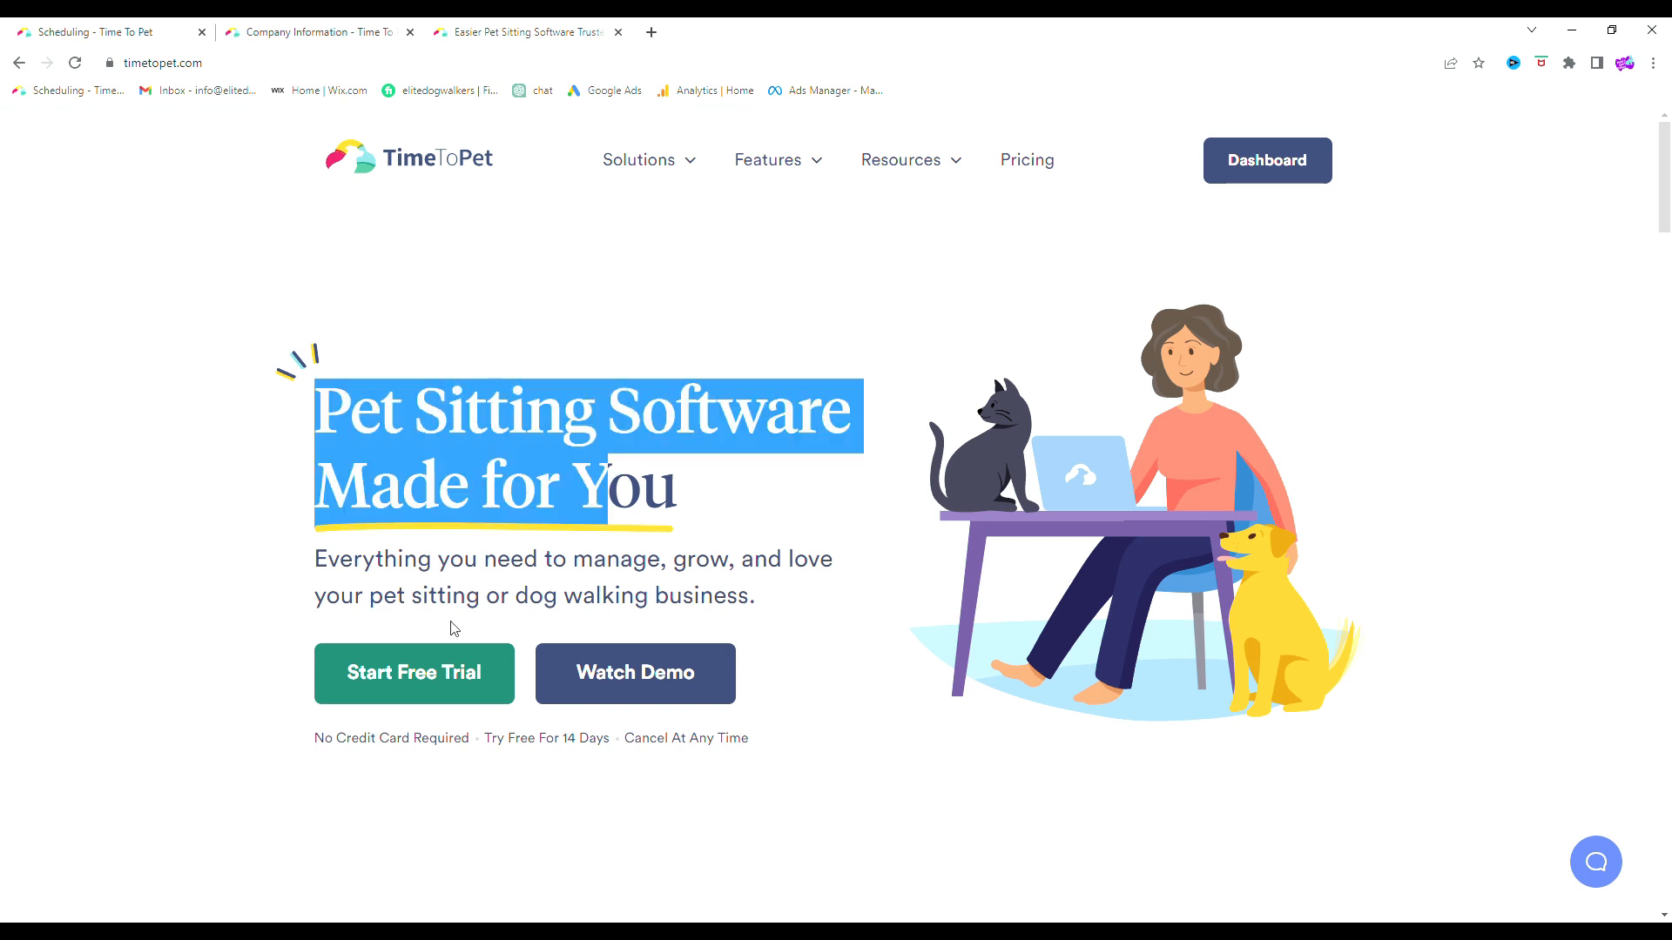
click(396, 755)
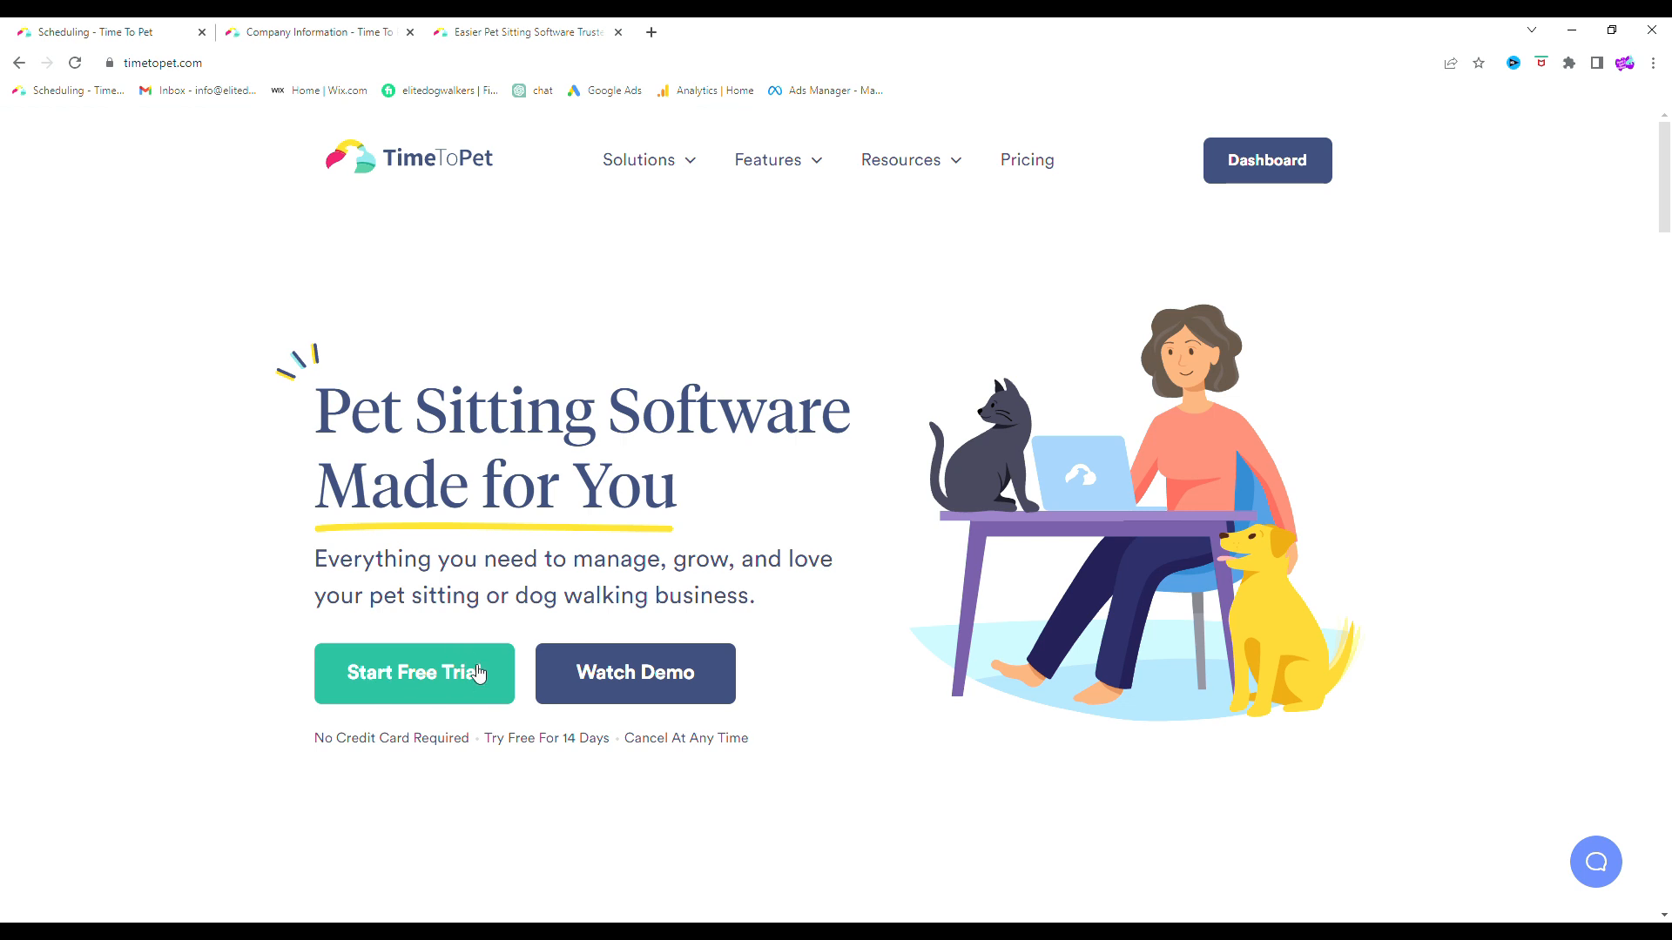
click(331, 23)
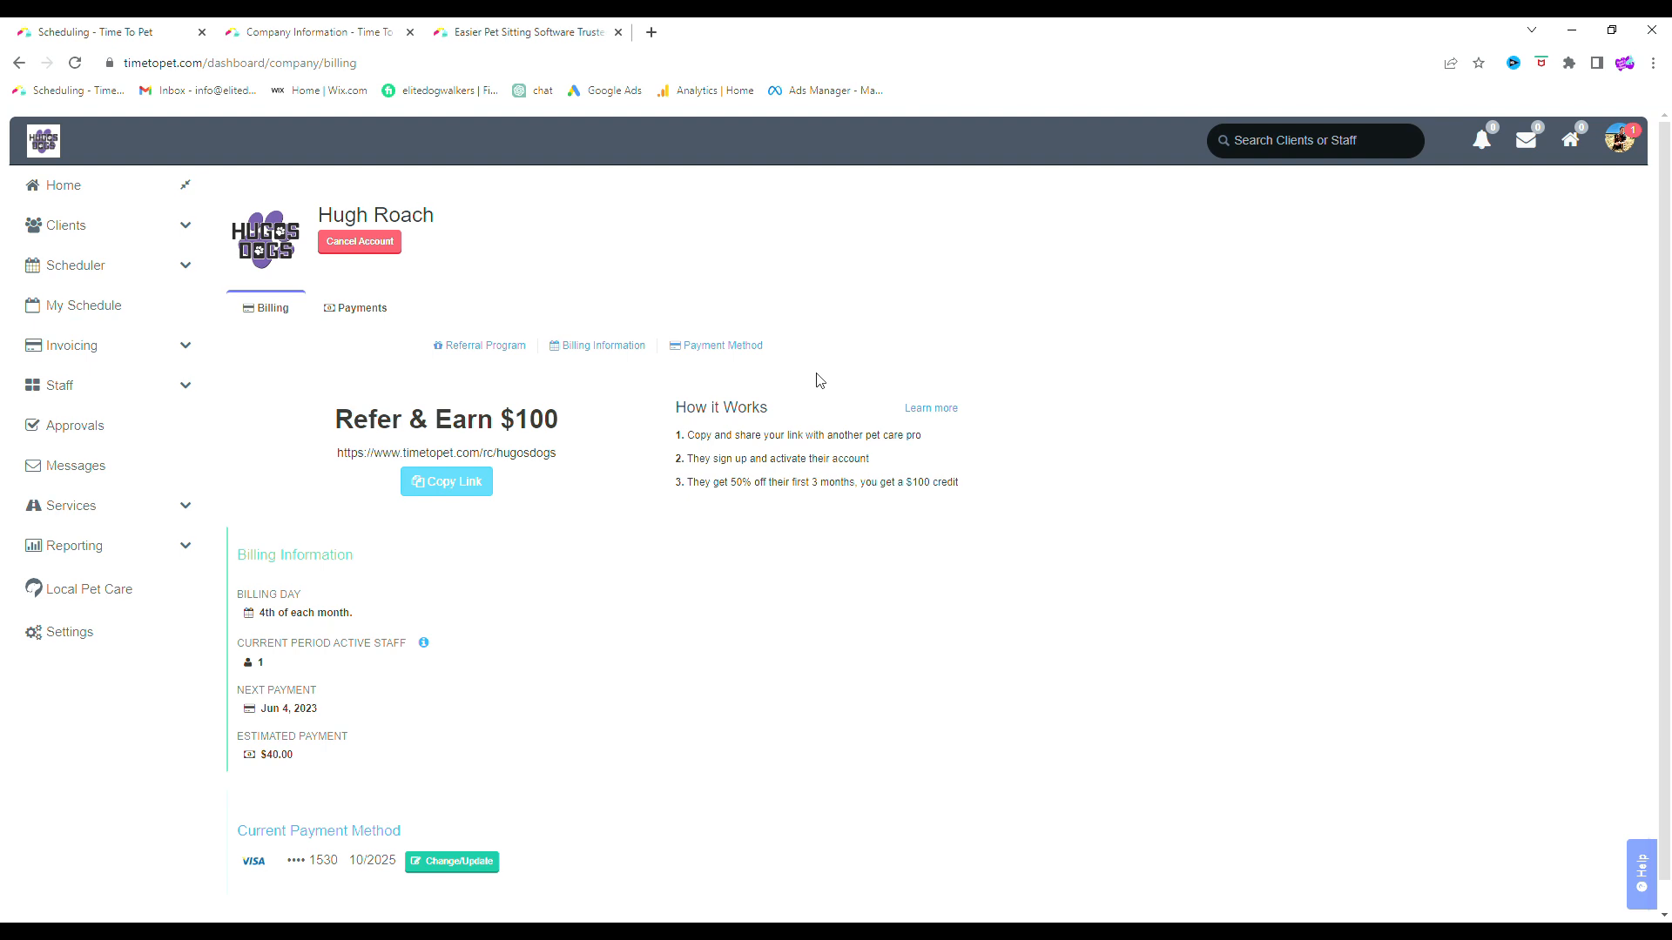
Copy the Refer & Earn referral link and highlight the 50% off first 3 months terms
drag(336, 422, 417, 444)
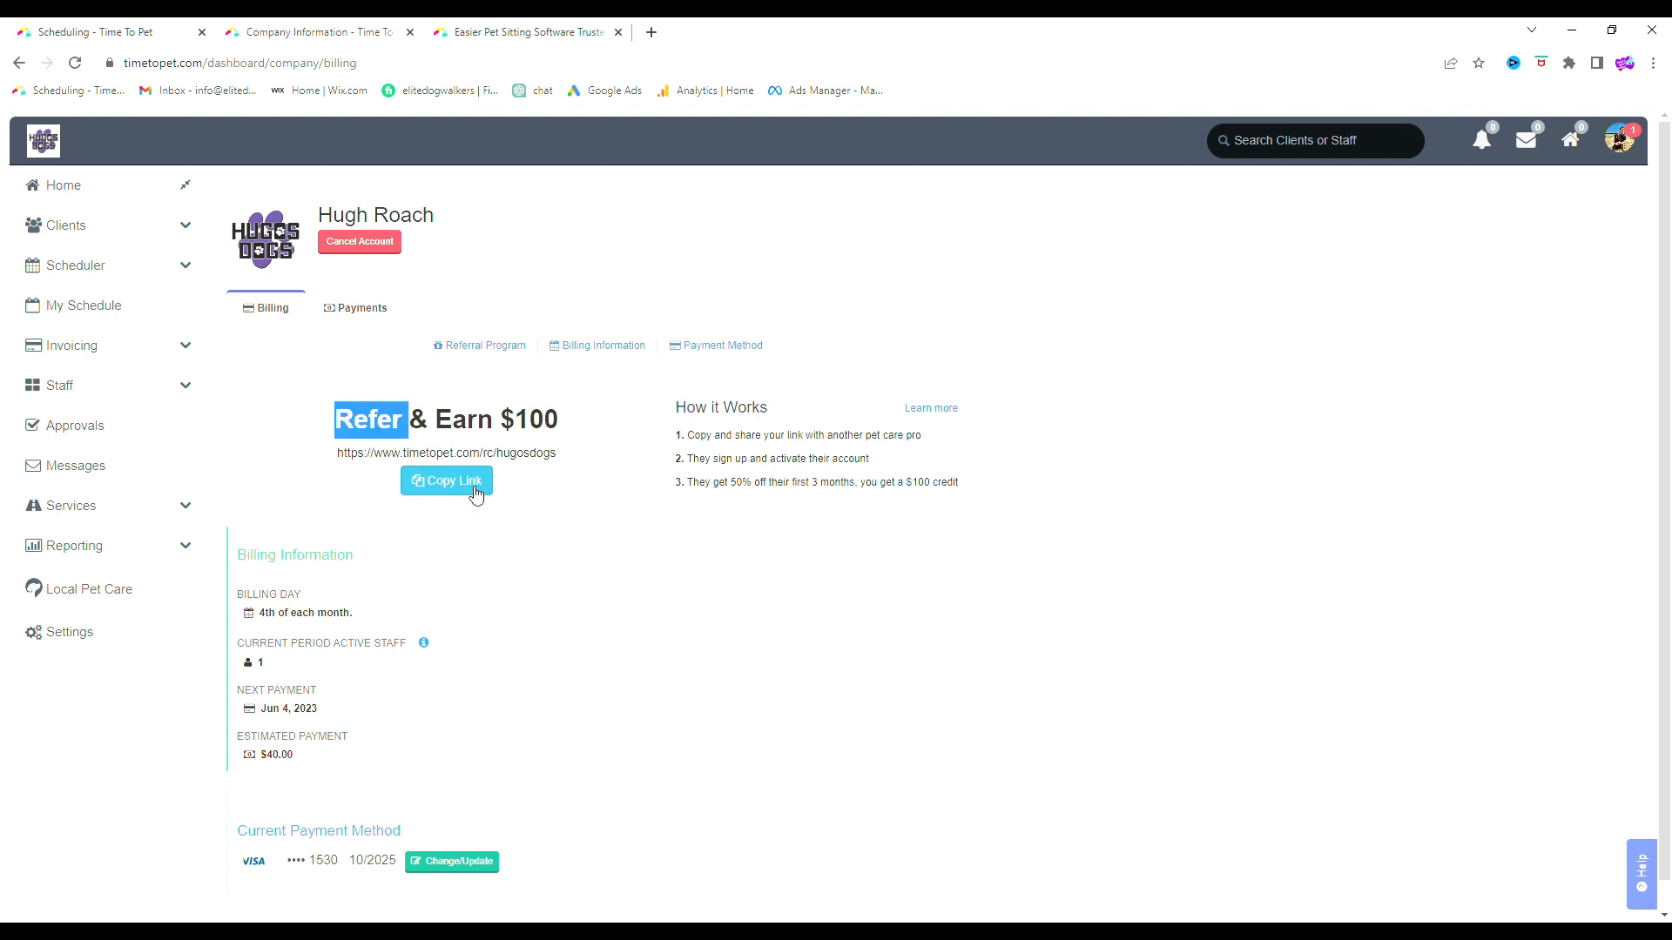
click(437, 495)
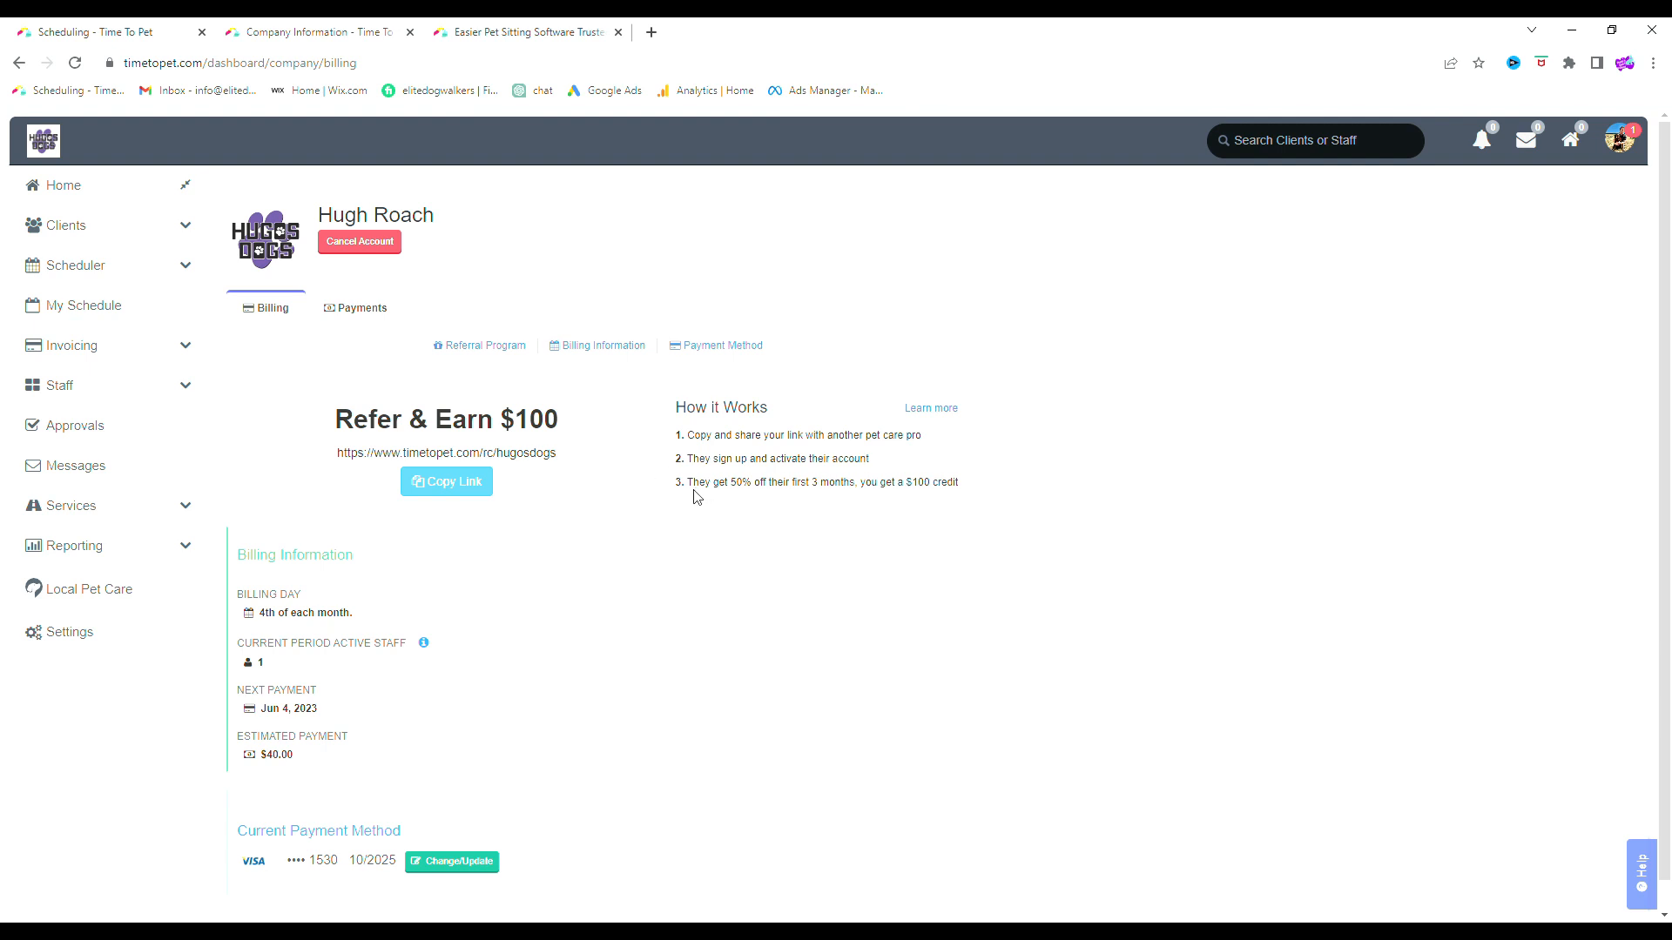
drag(692, 484, 865, 486)
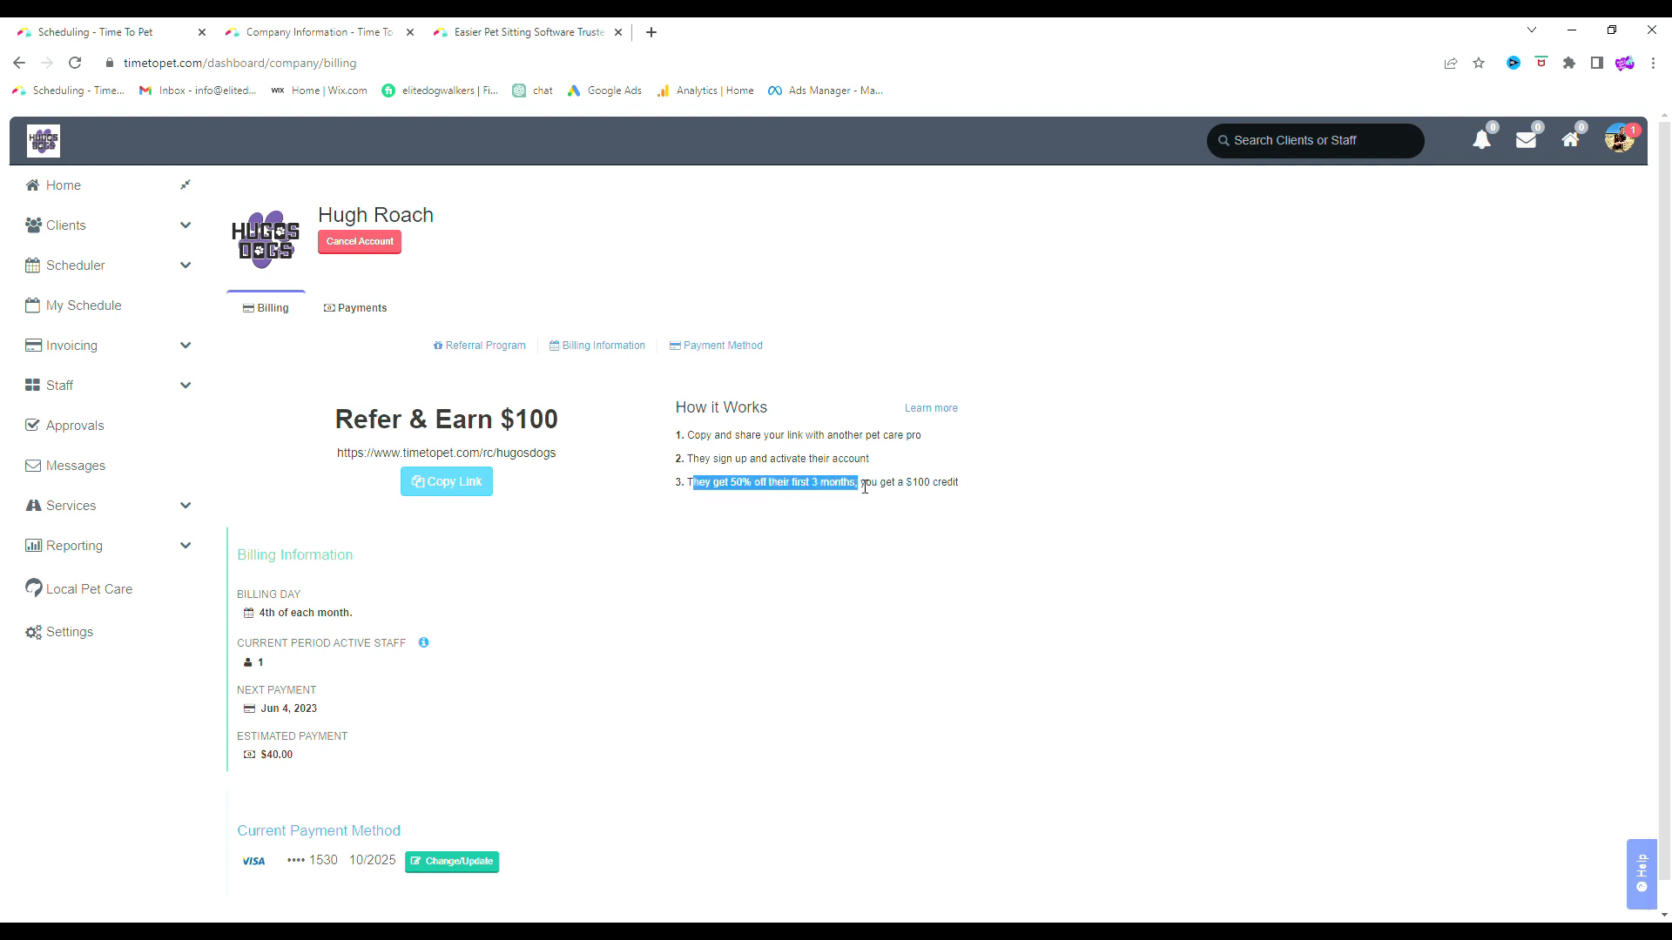
click(866, 488)
Highlight the $100 credit reward and the $40.00 estimated payment
drag(861, 485, 962, 485)
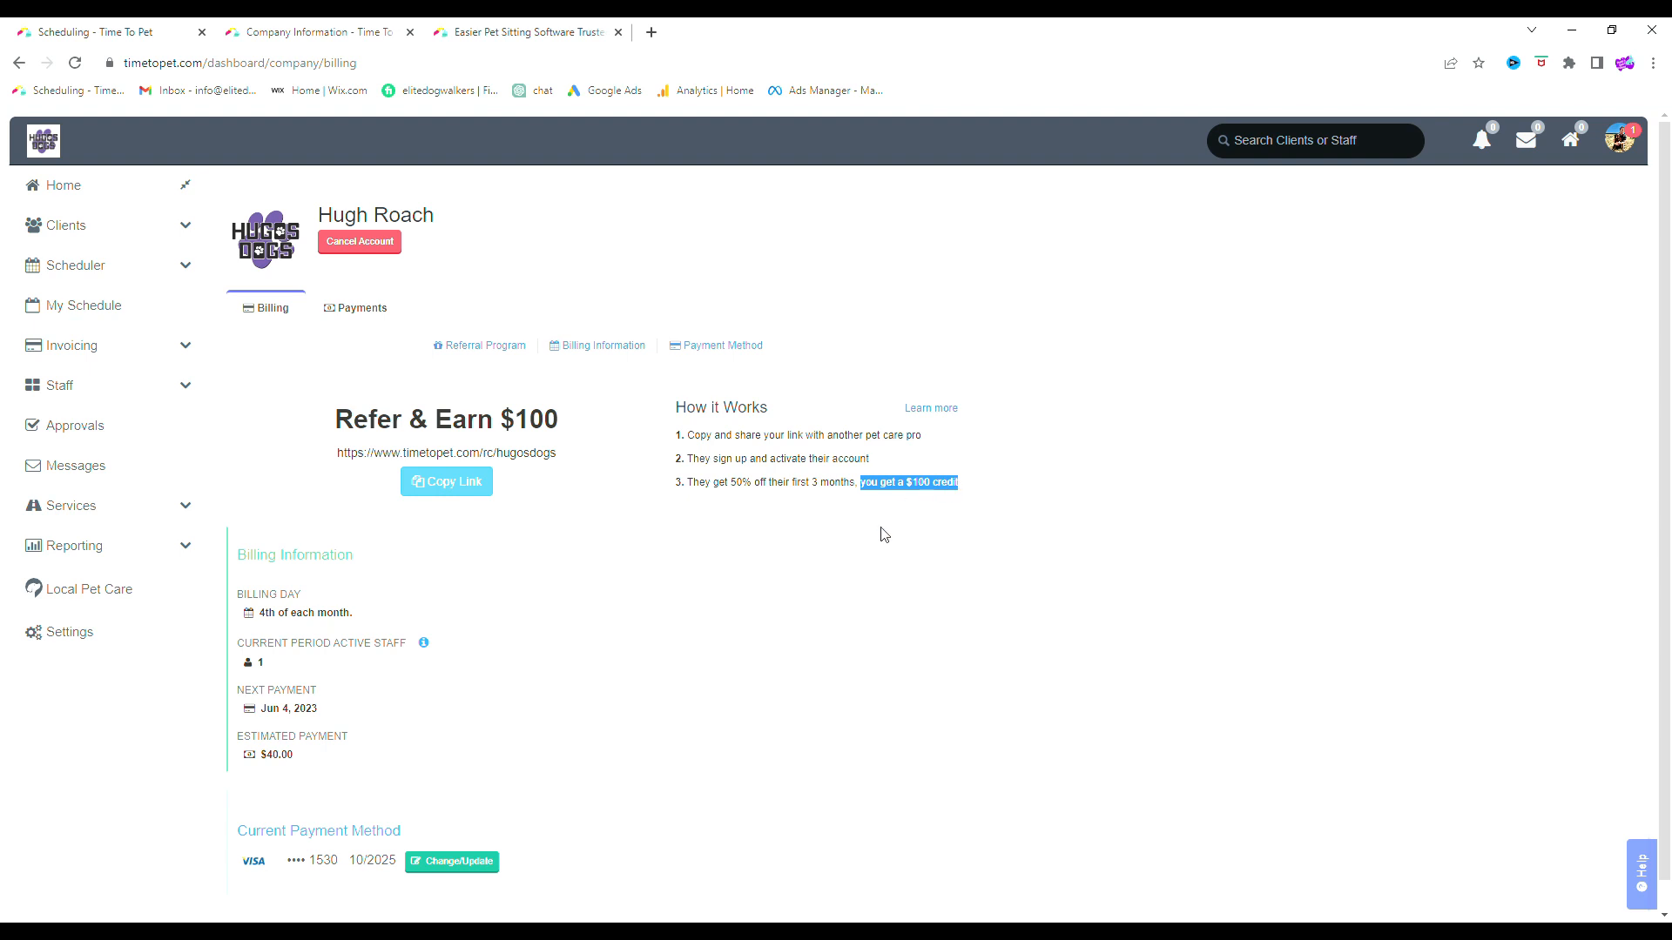
drag(301, 763, 233, 765)
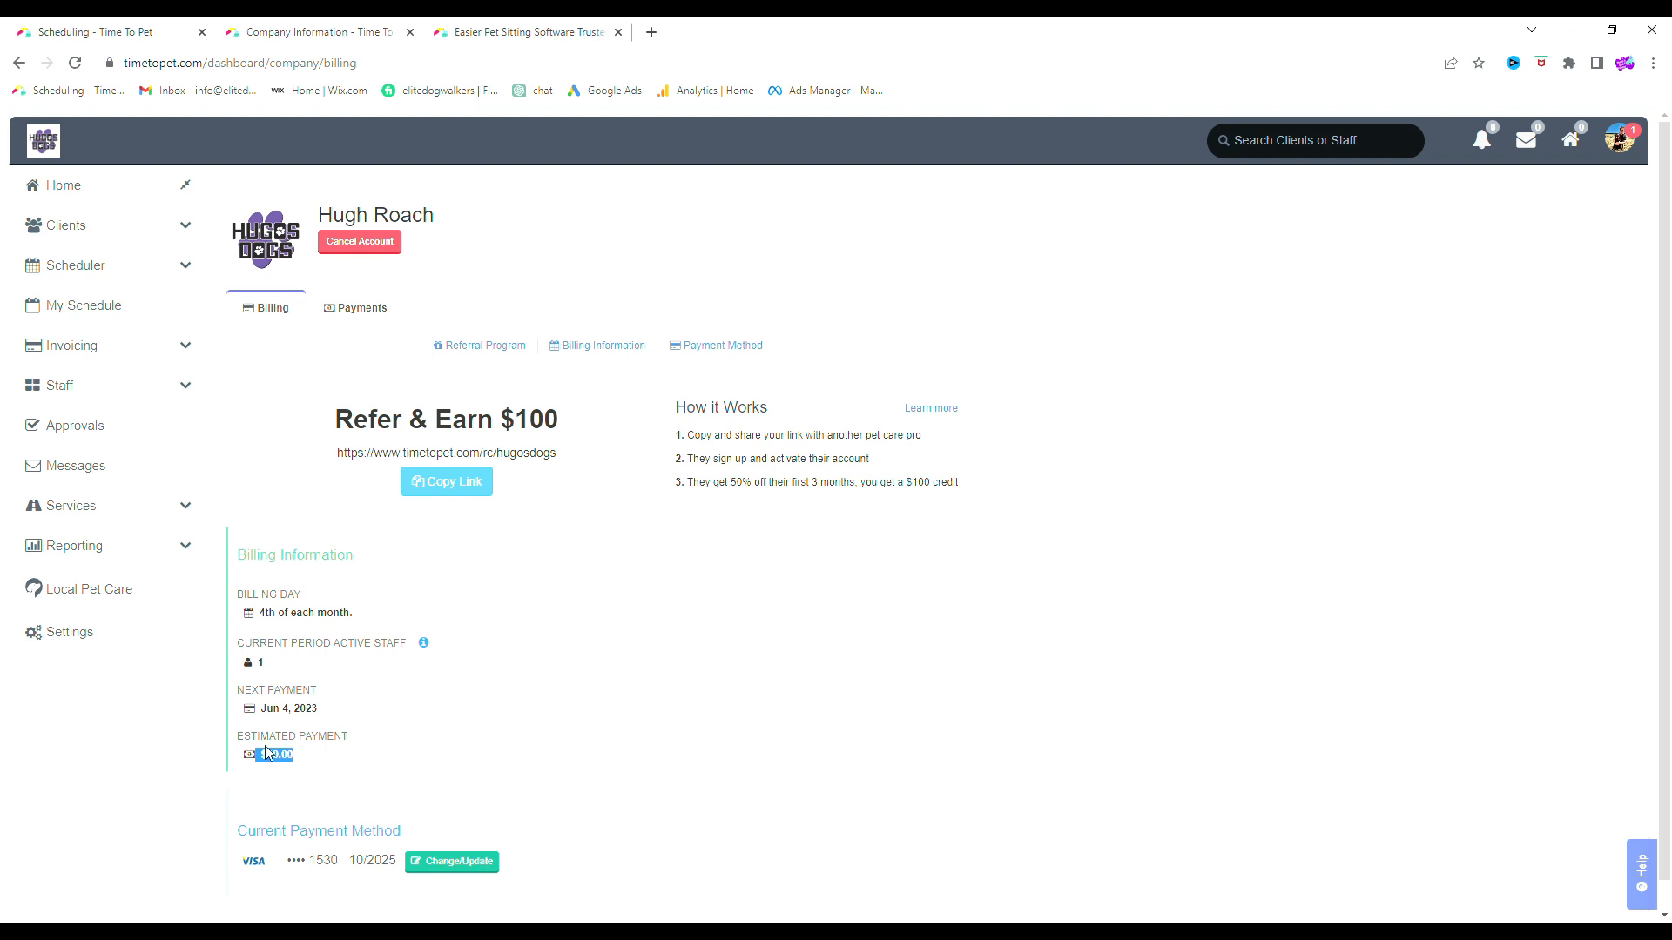
click(299, 760)
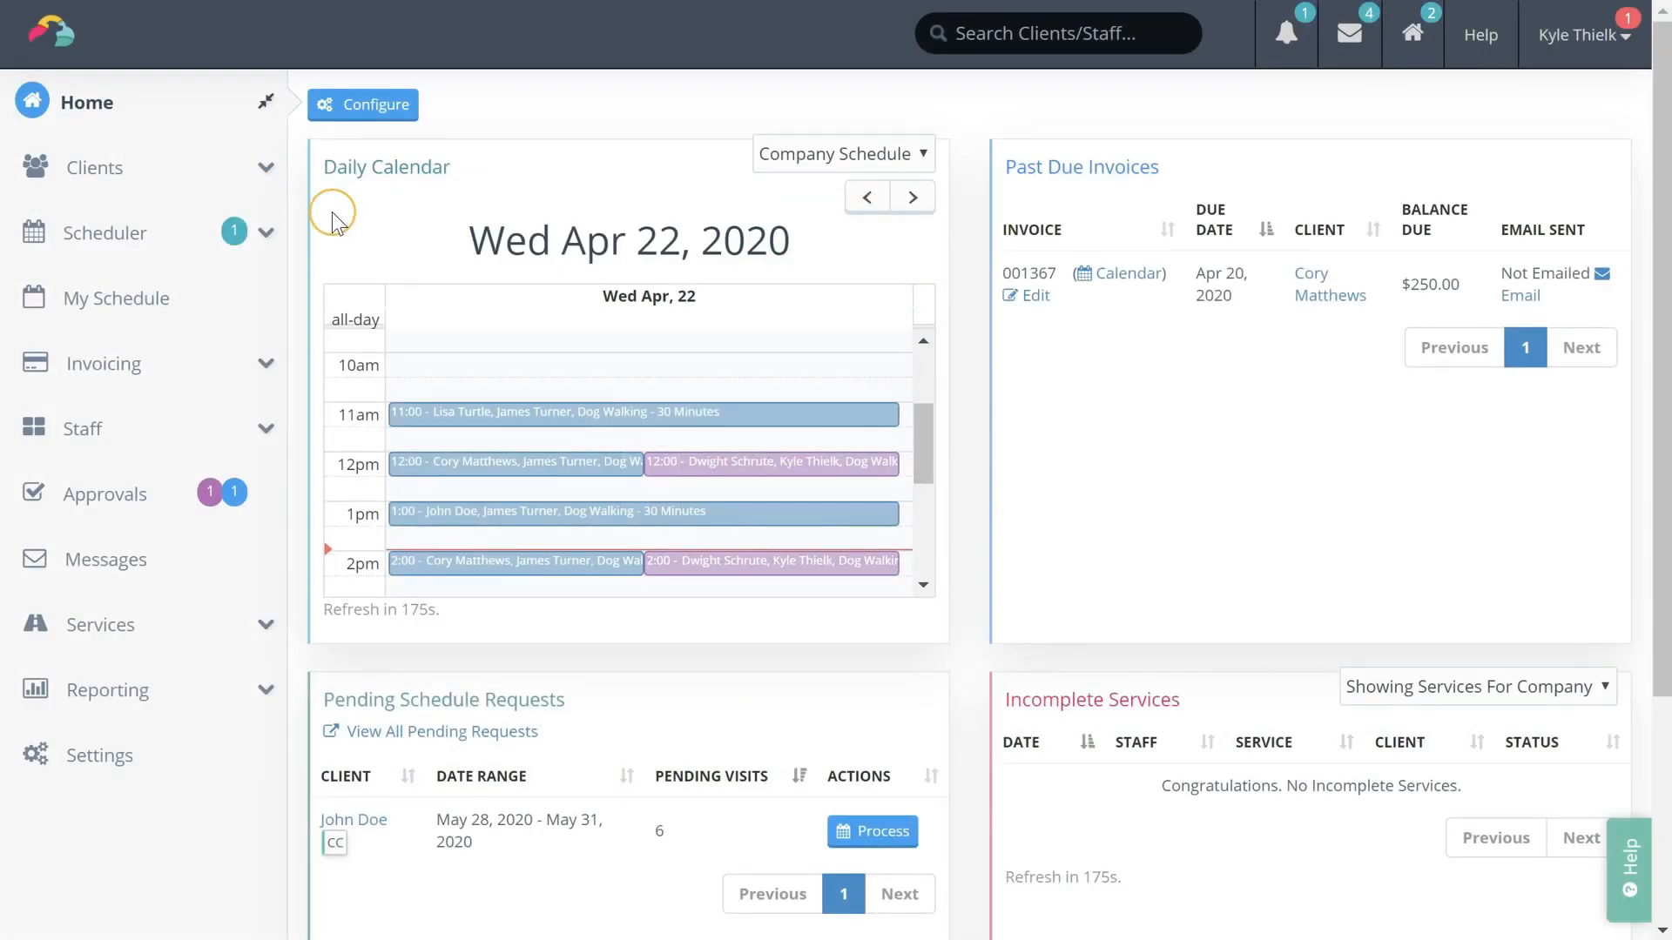
Open the Add New Client form, untick the welcome email, then go to Services without saving
click(265, 170)
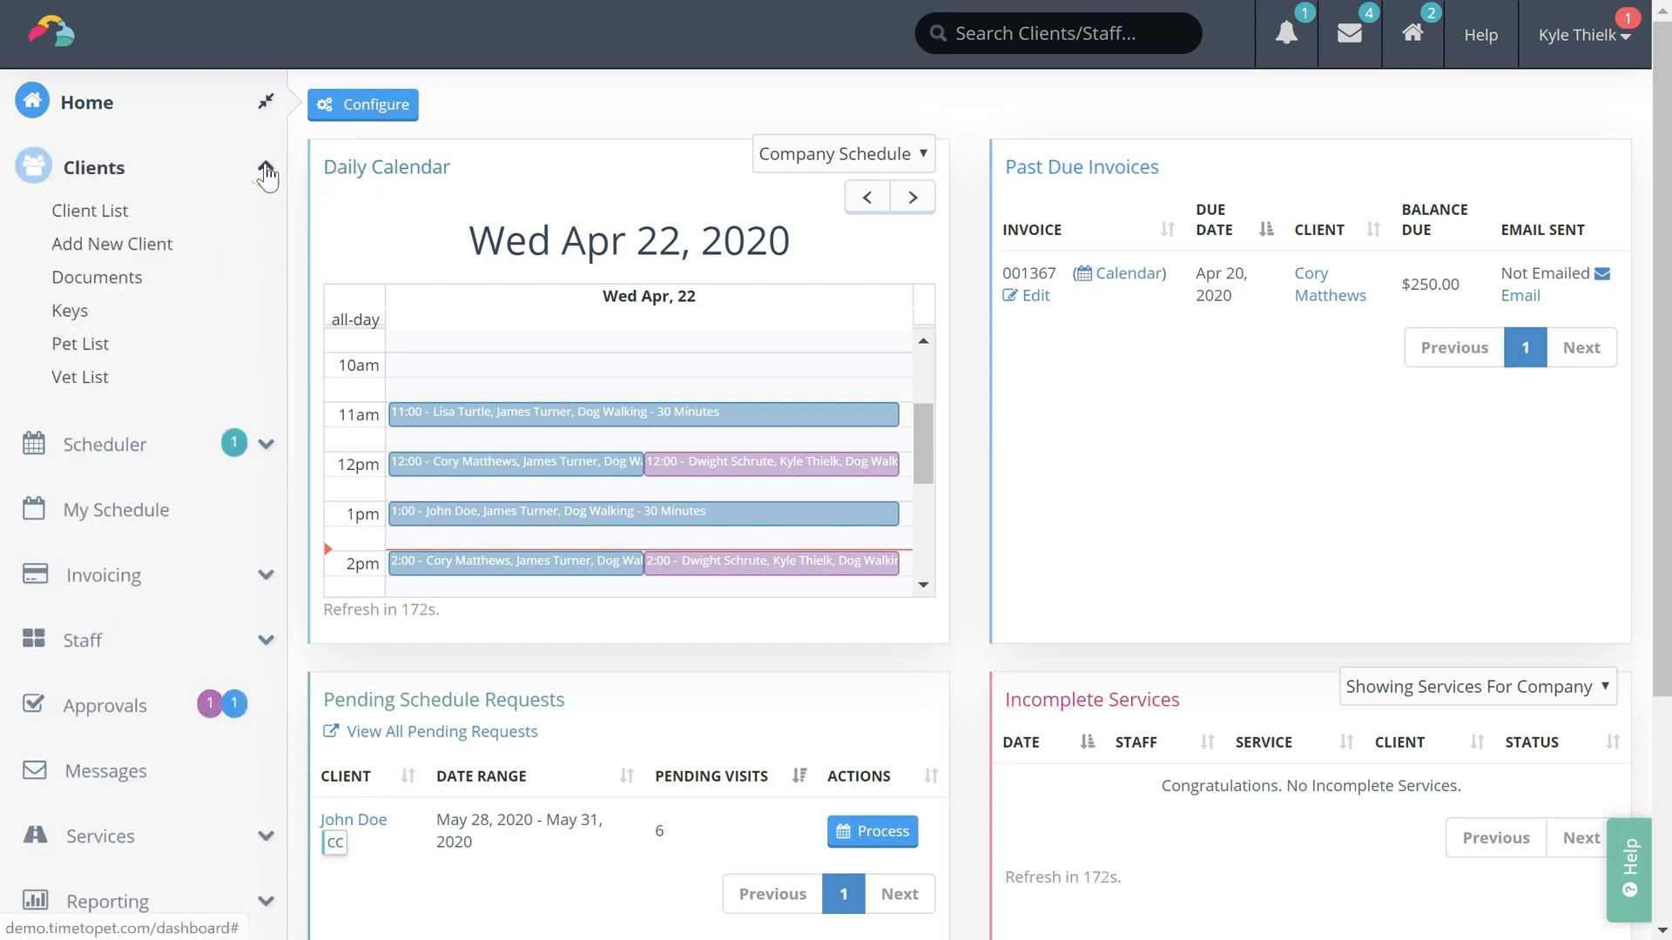
click(158, 248)
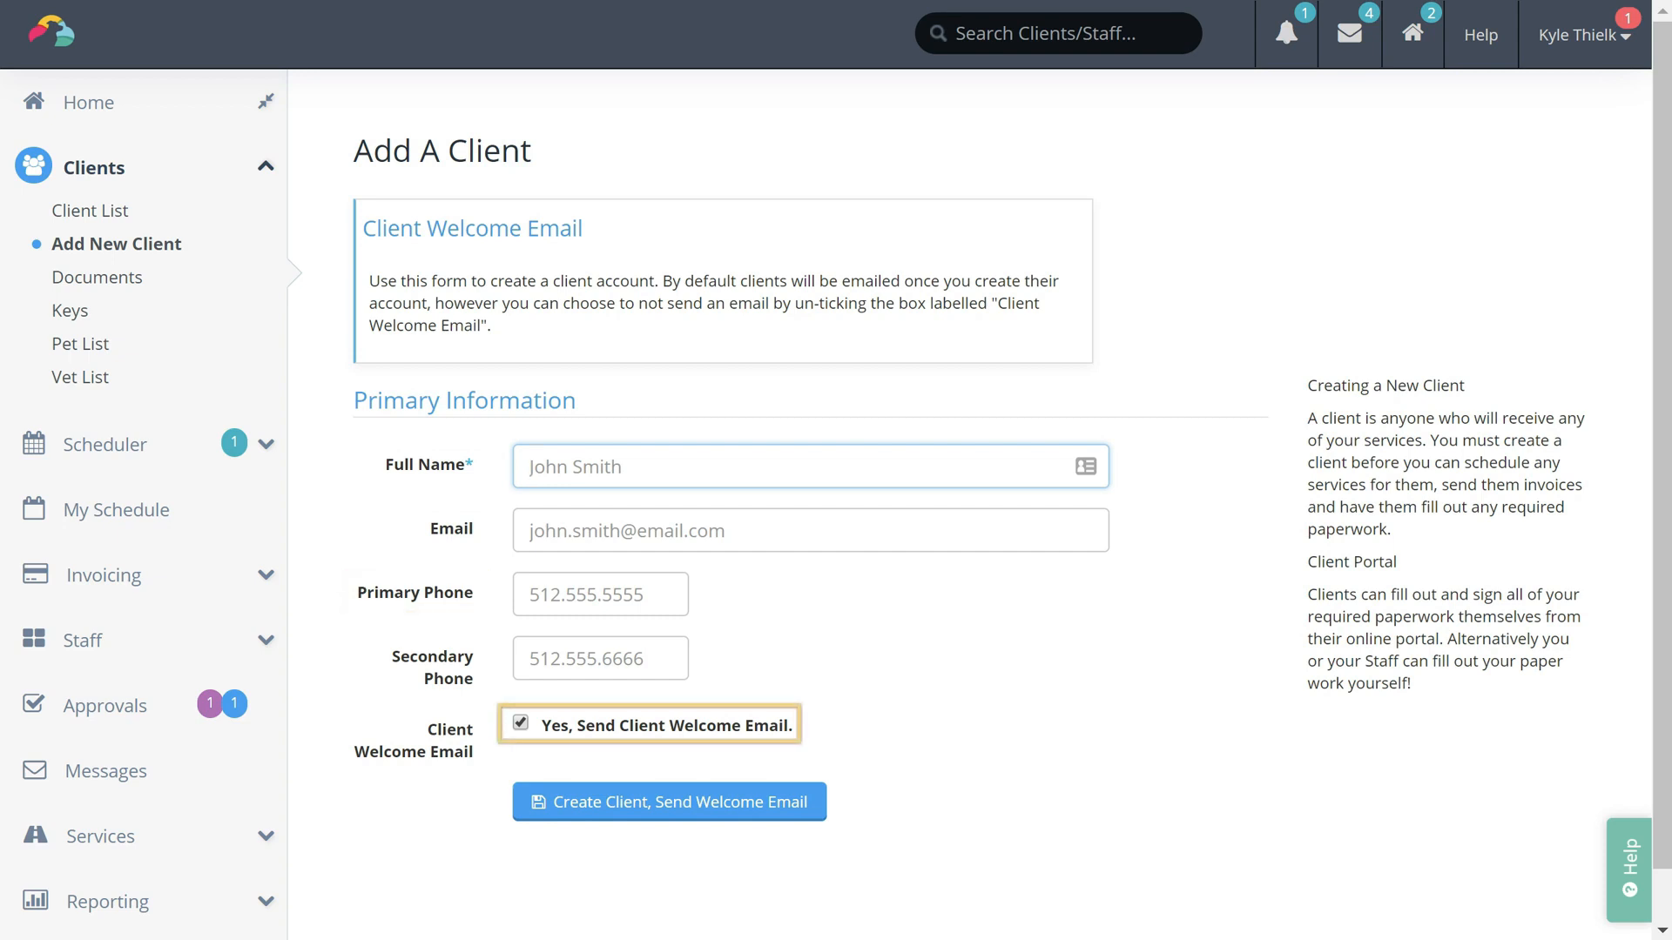
click(519, 723)
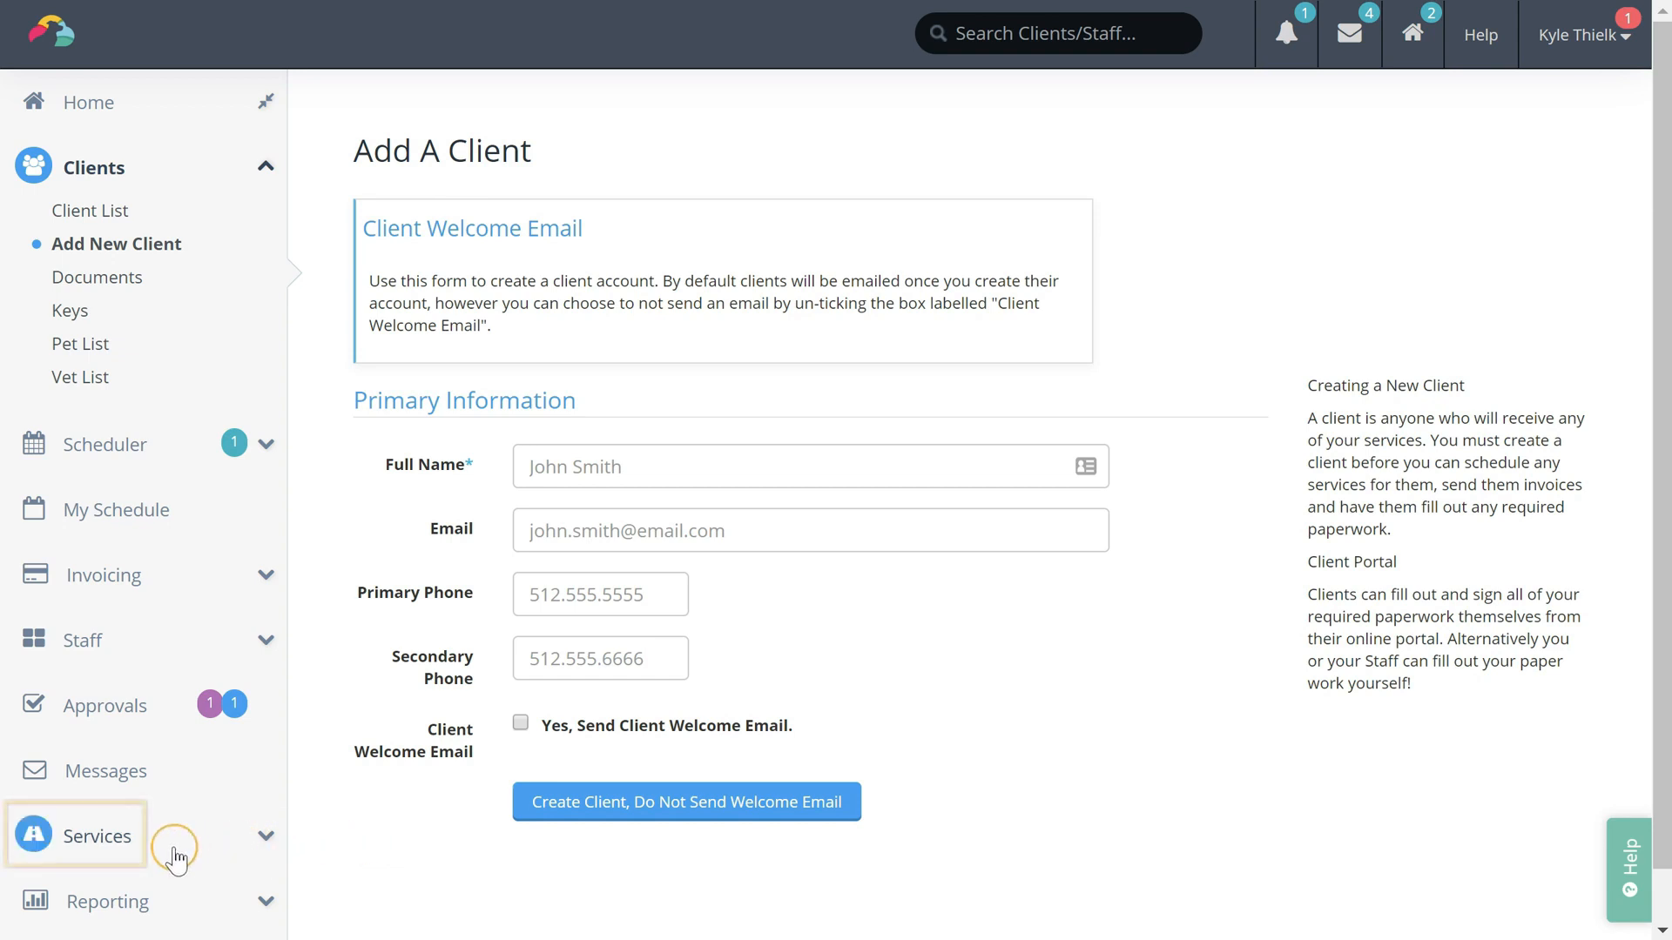
click(101, 853)
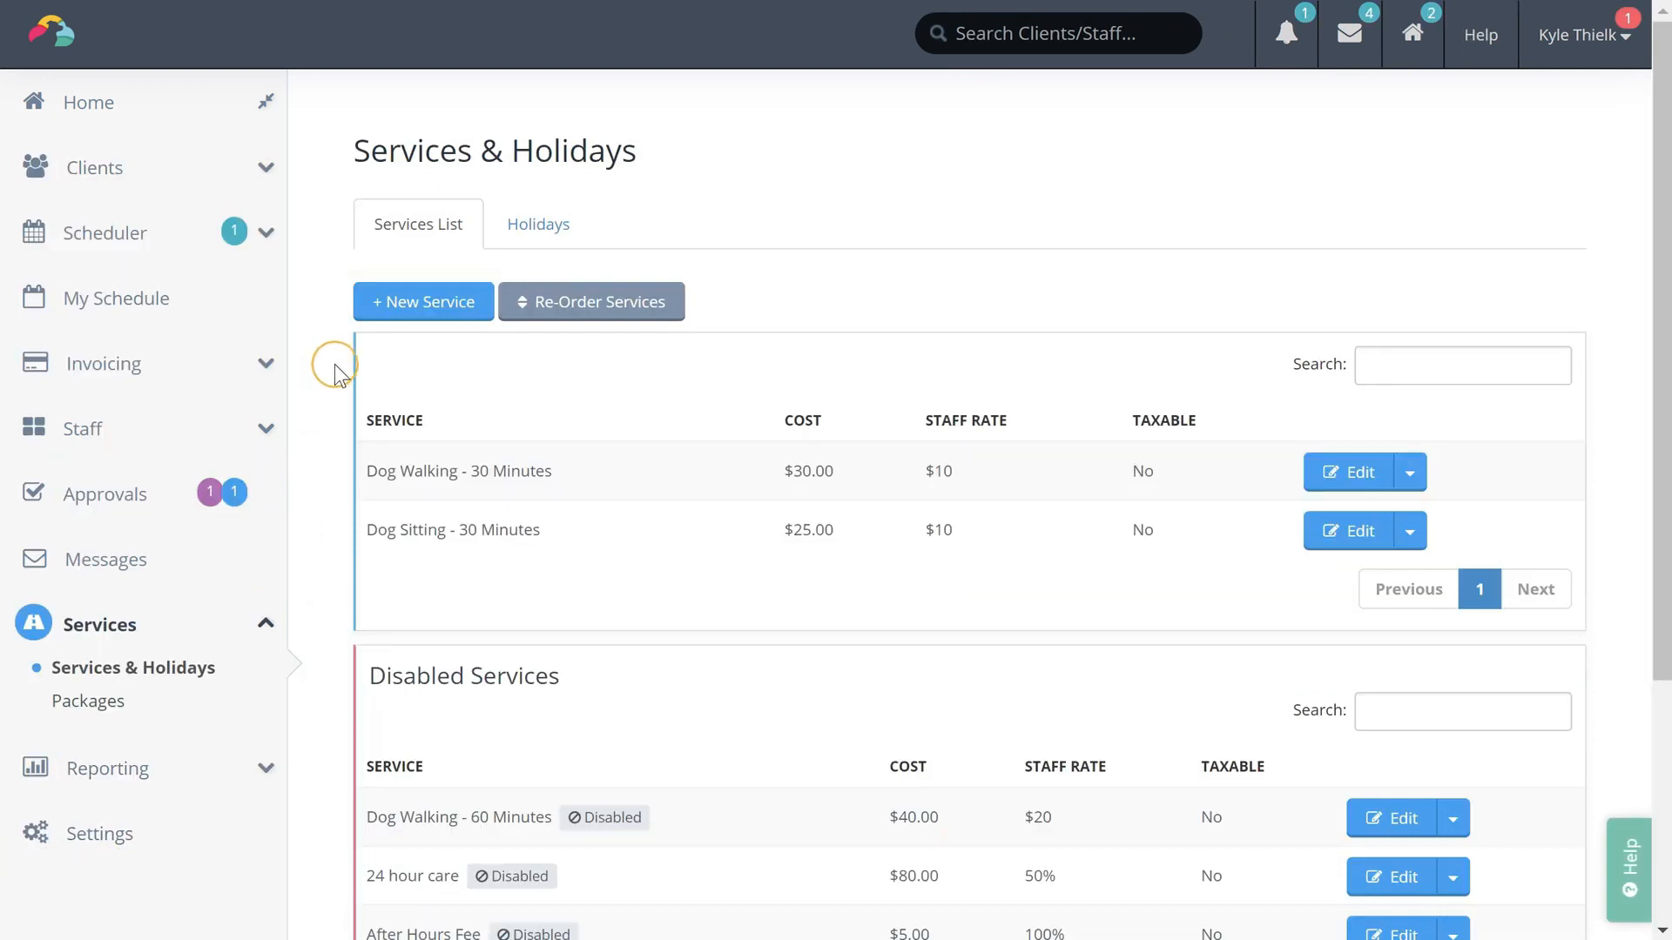
Start a new service, opening the blank form with a 30-minute default duration
click(408, 319)
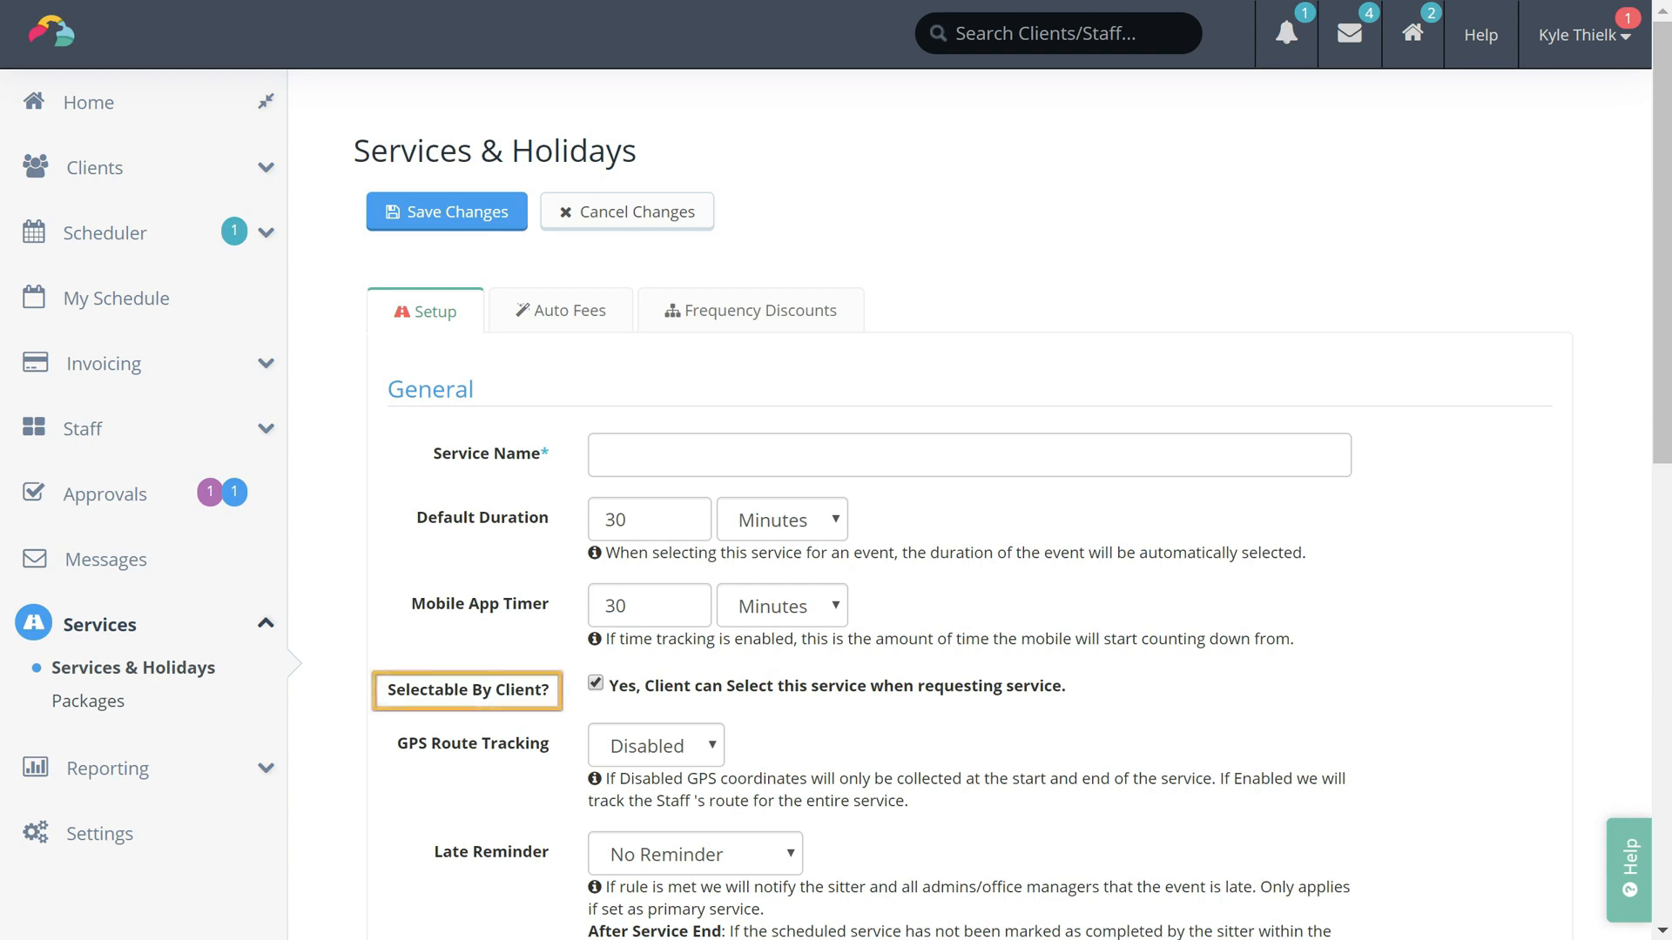
Scroll down the new service form to review its Rates section
scroll(835, 470, down, 10)
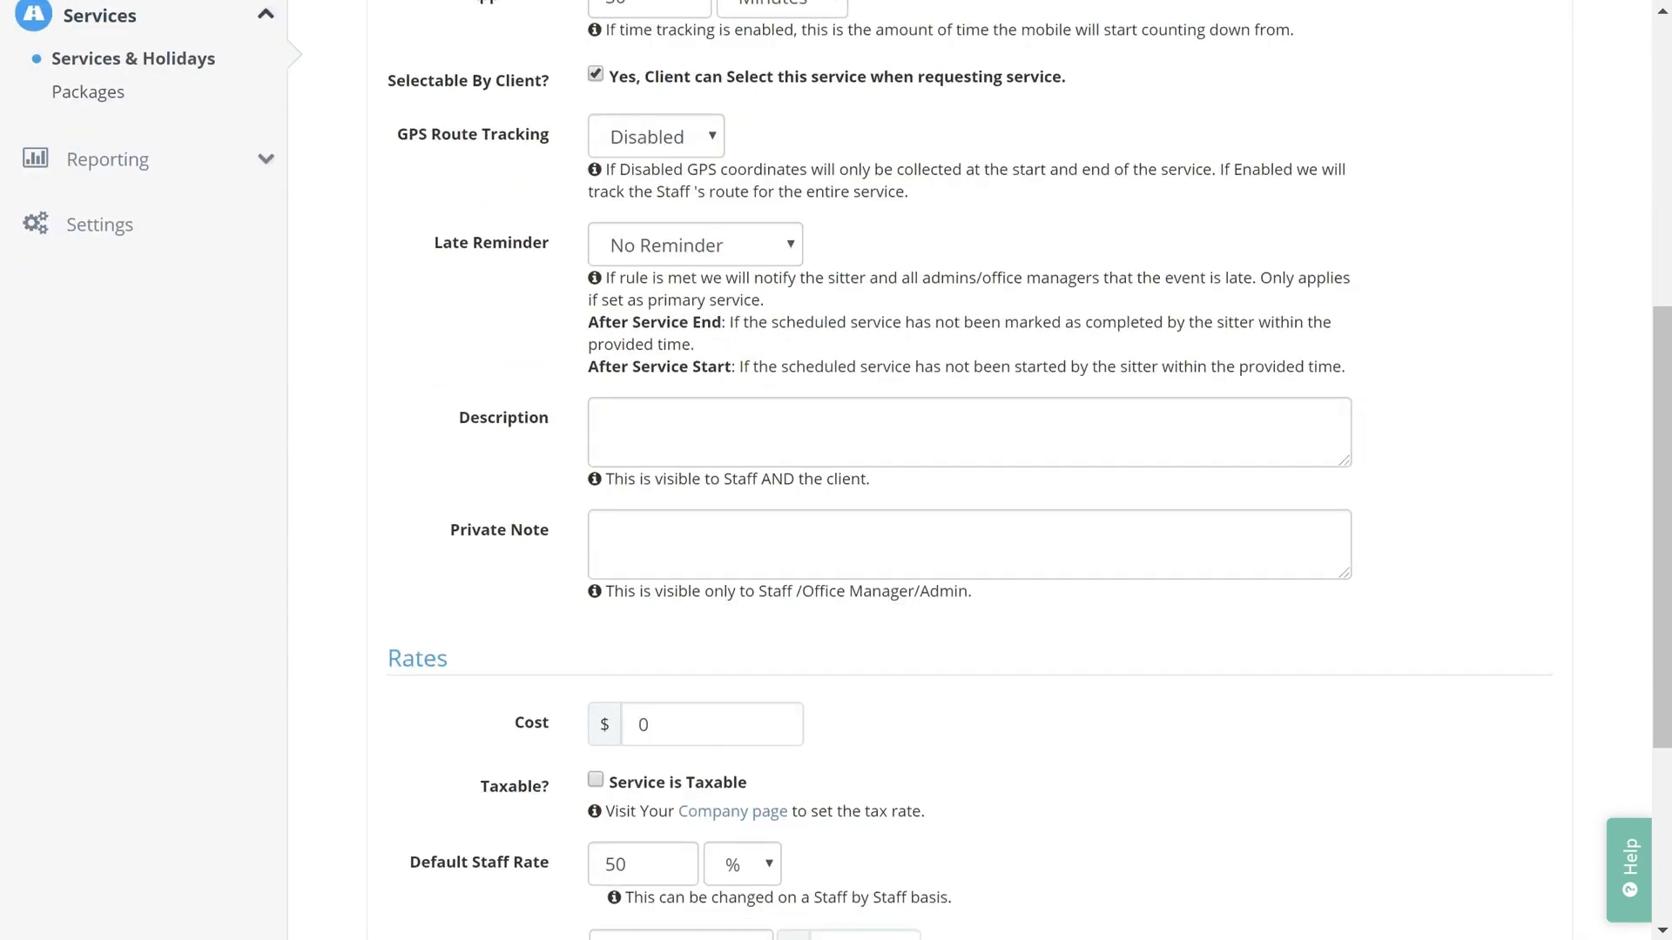
scroll(967, 470, down, 1)
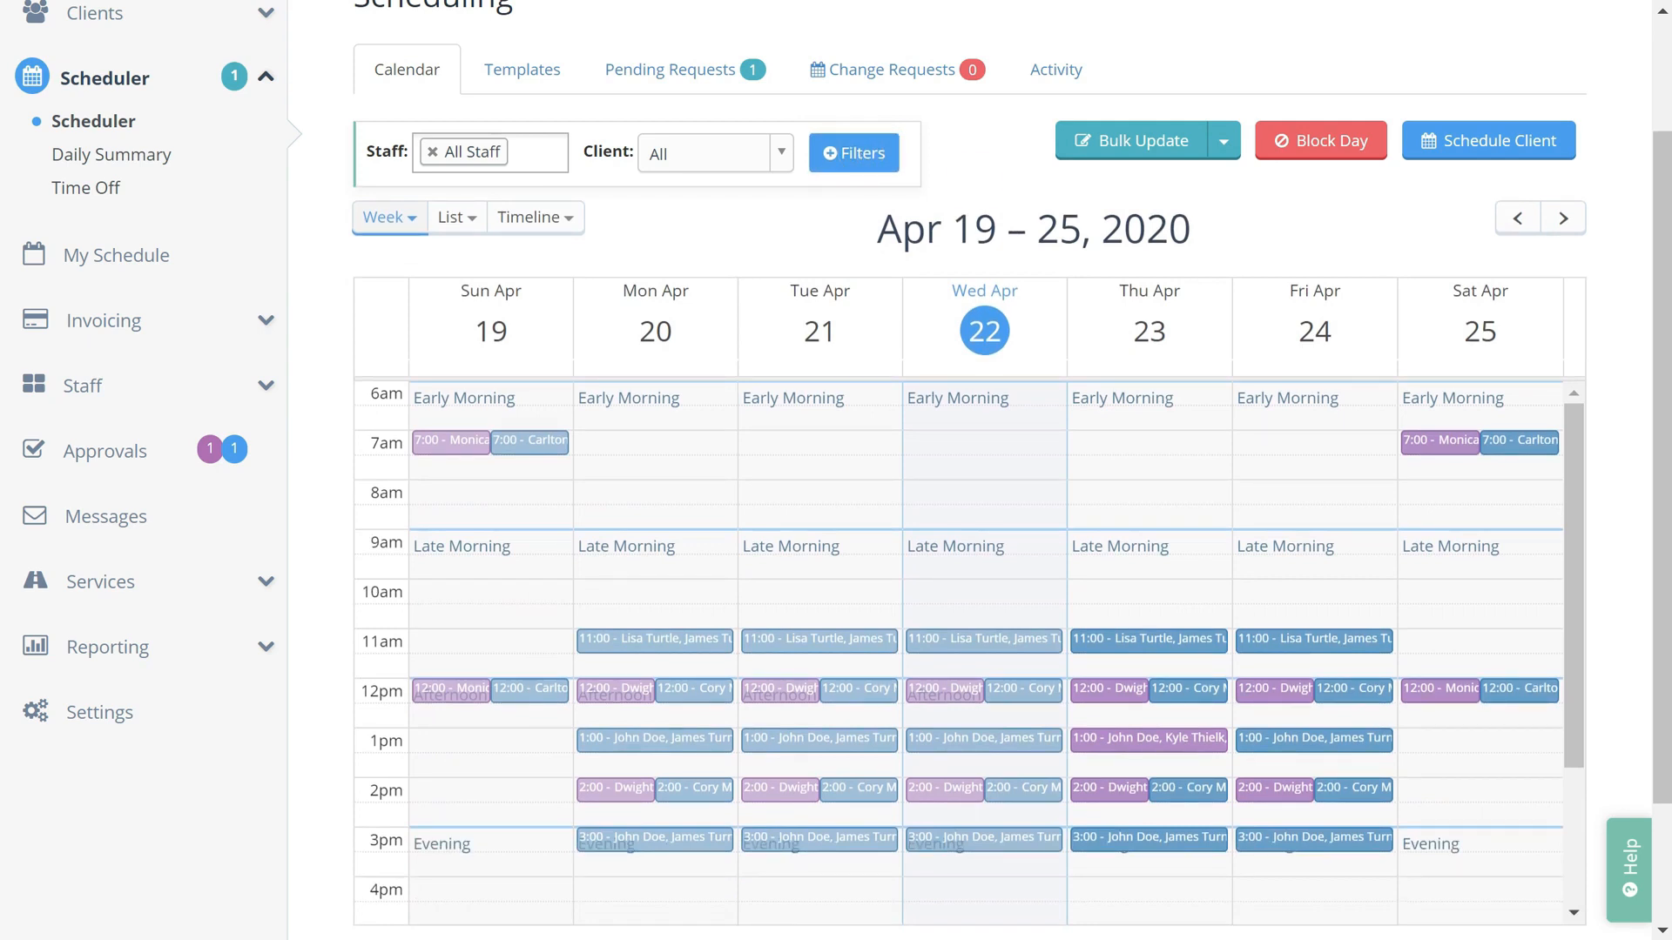
click(1193, 740)
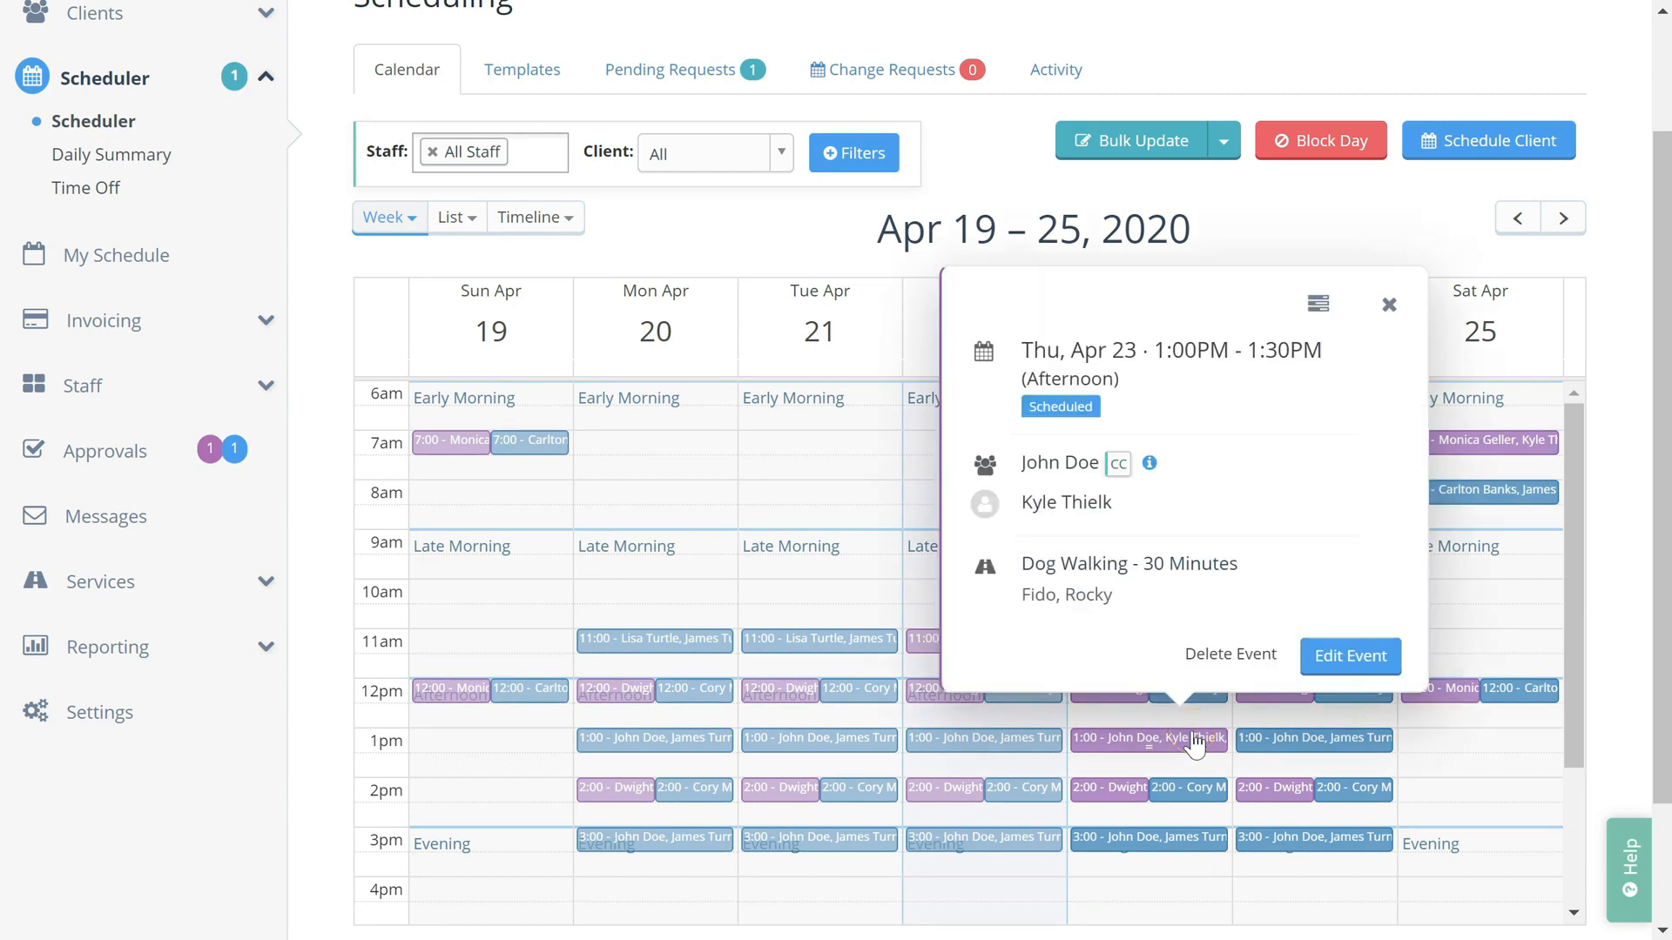
click(1348, 659)
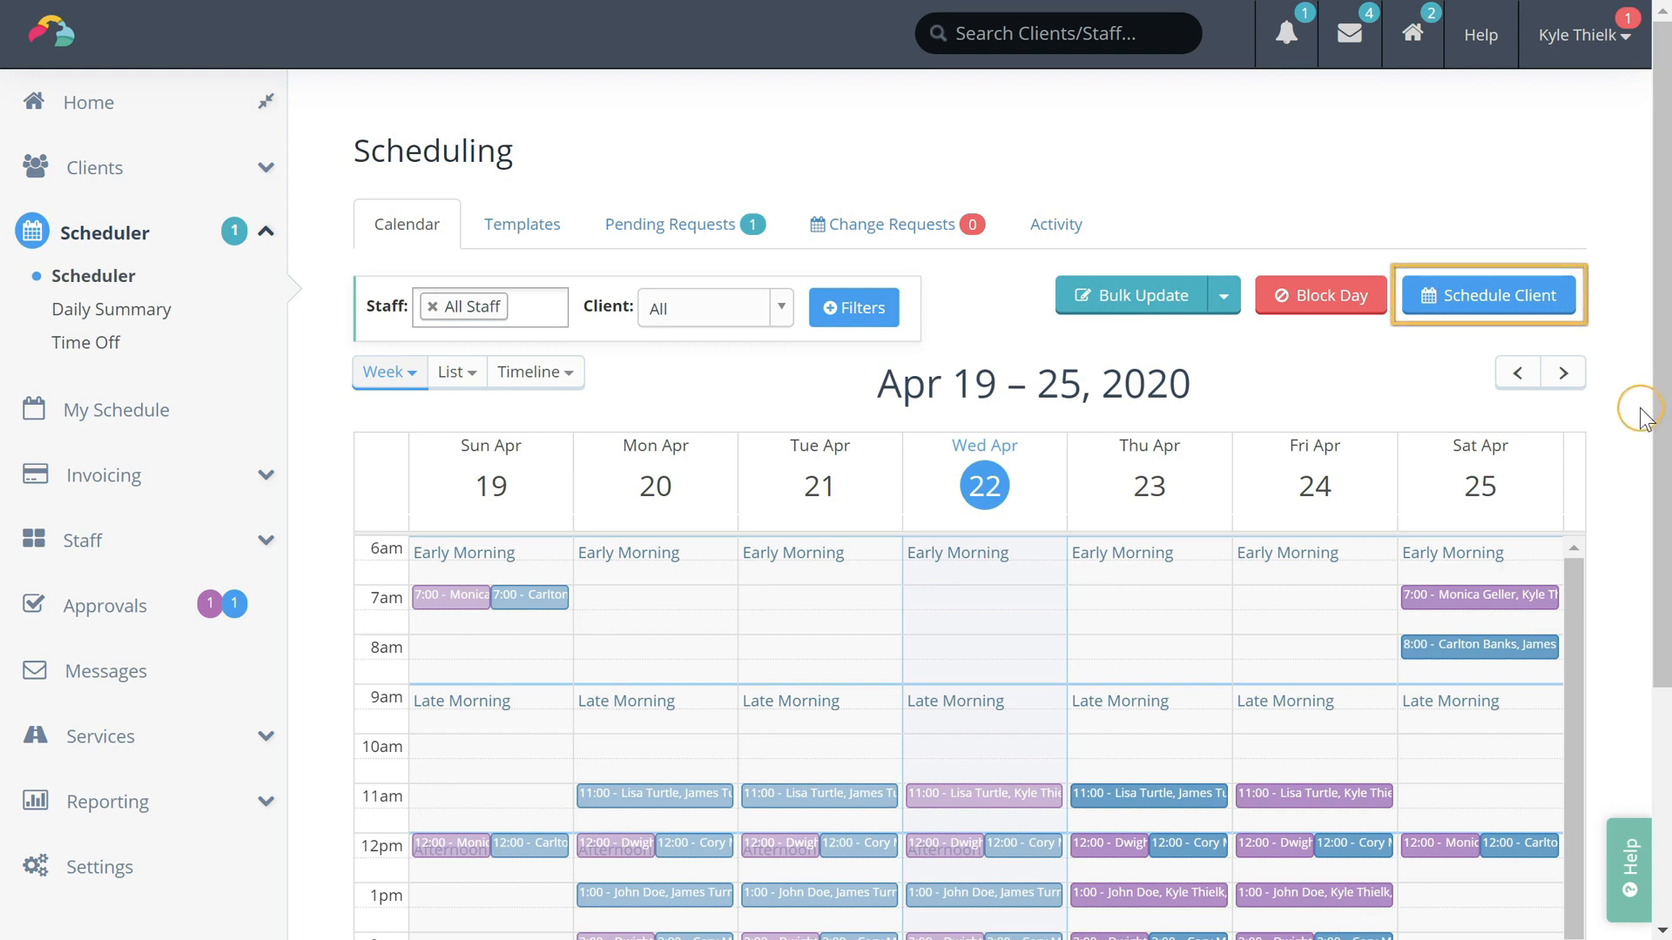
Search for the client by name and start scheduling services for them
click(1520, 301)
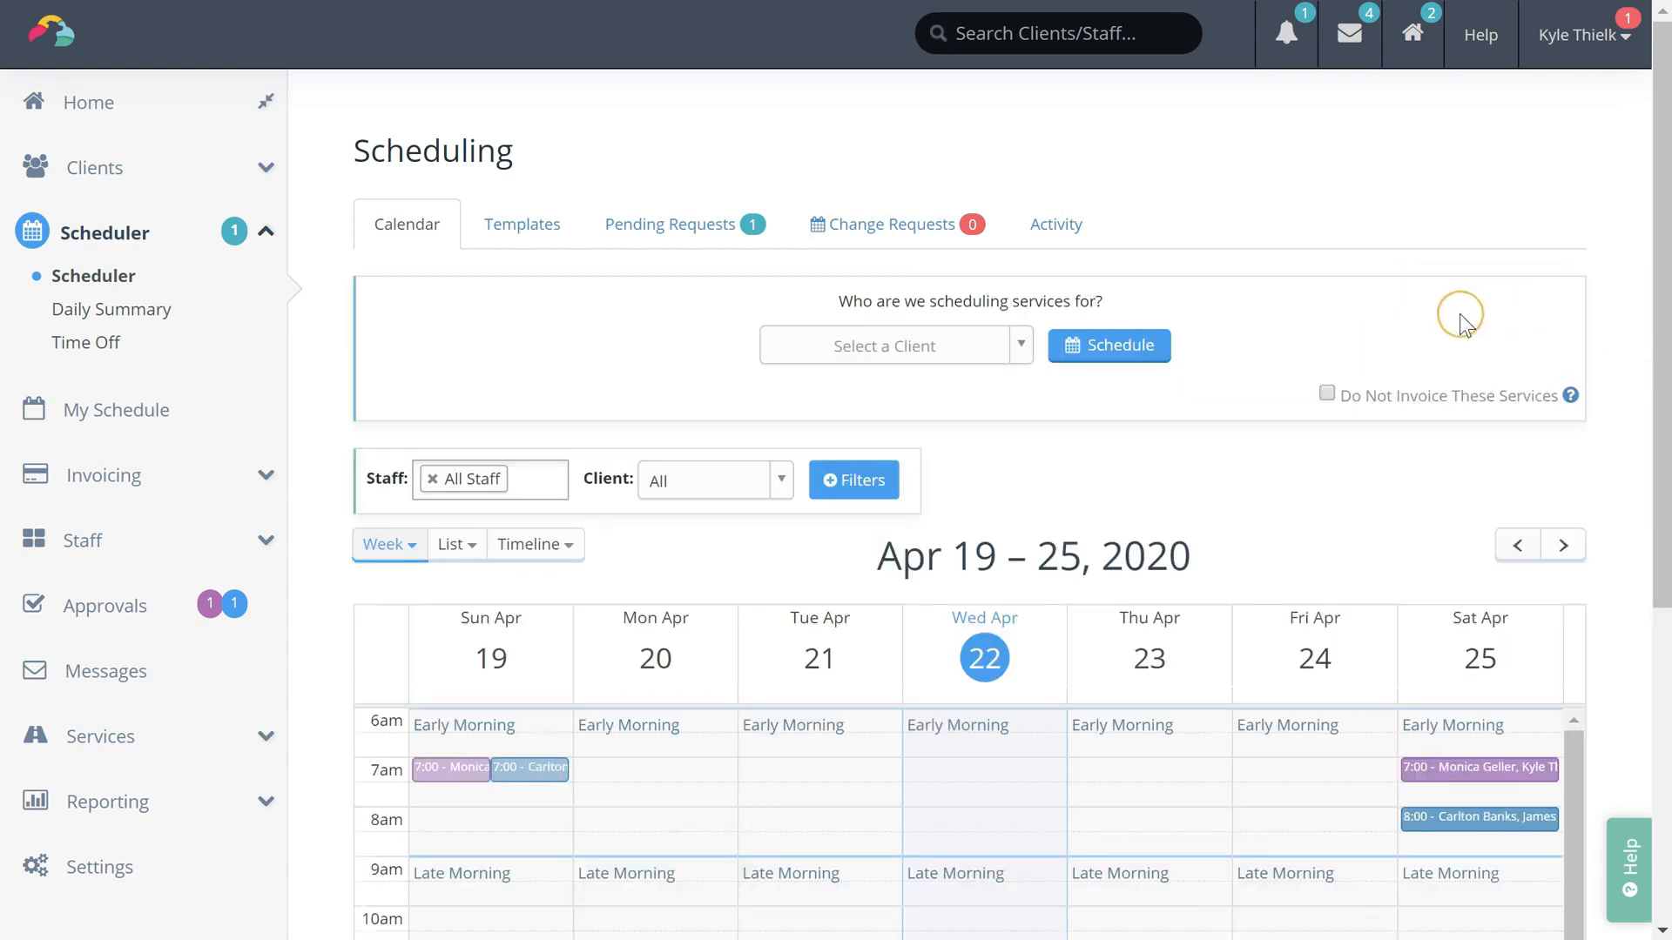
click(985, 352)
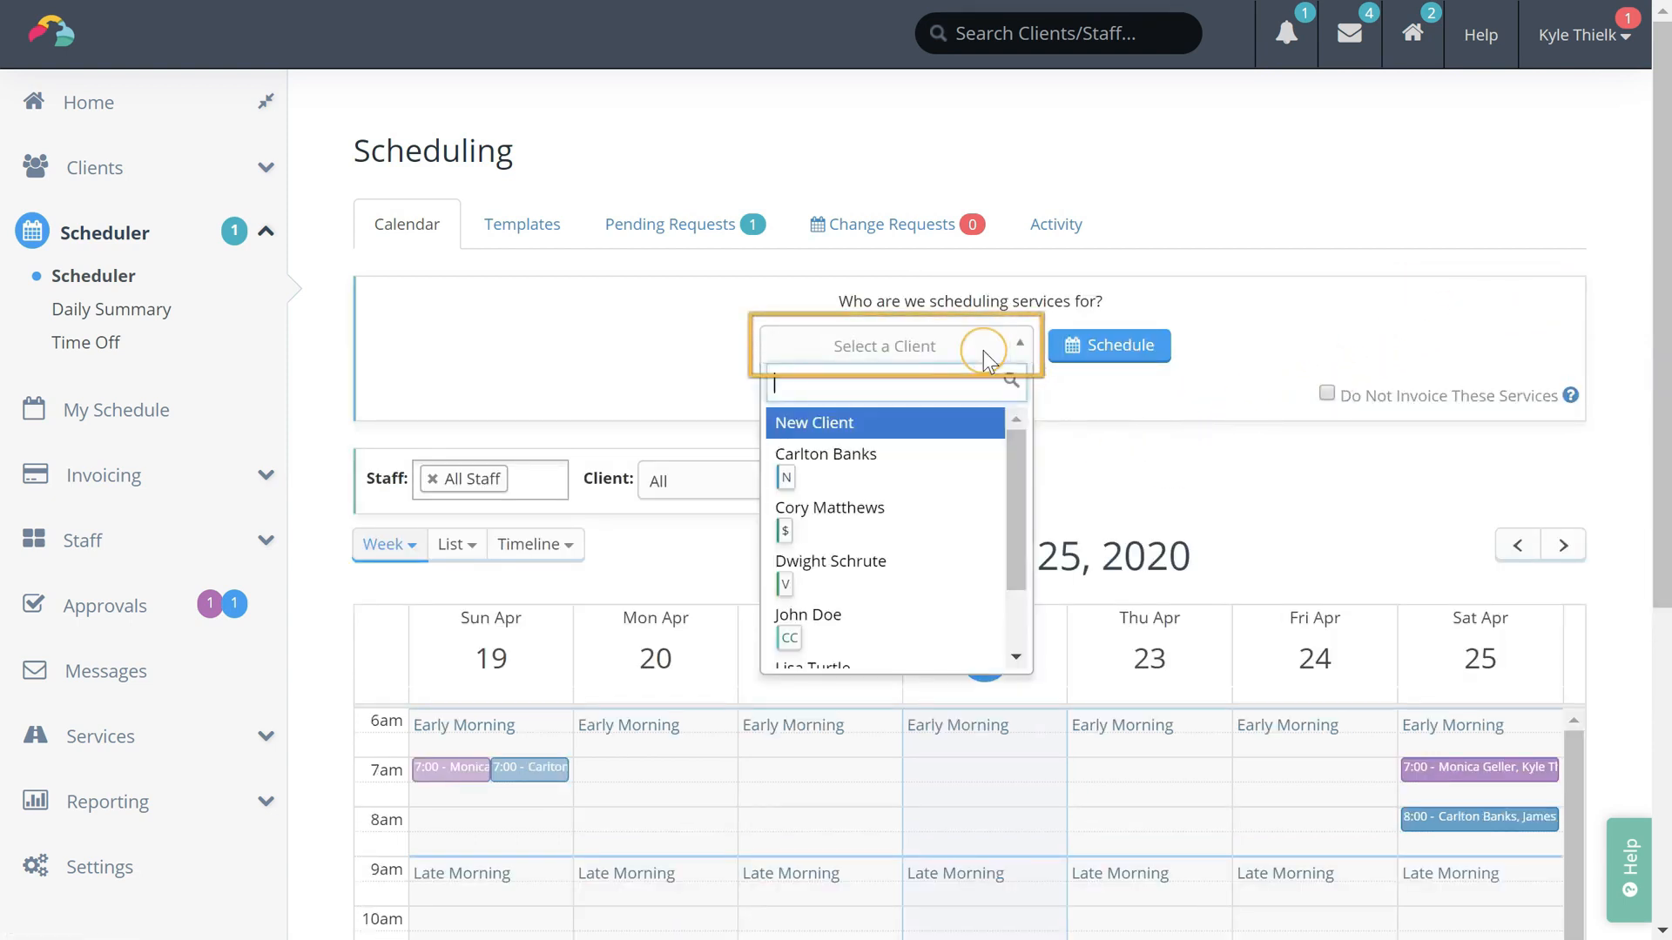
text(john)
key(Return)
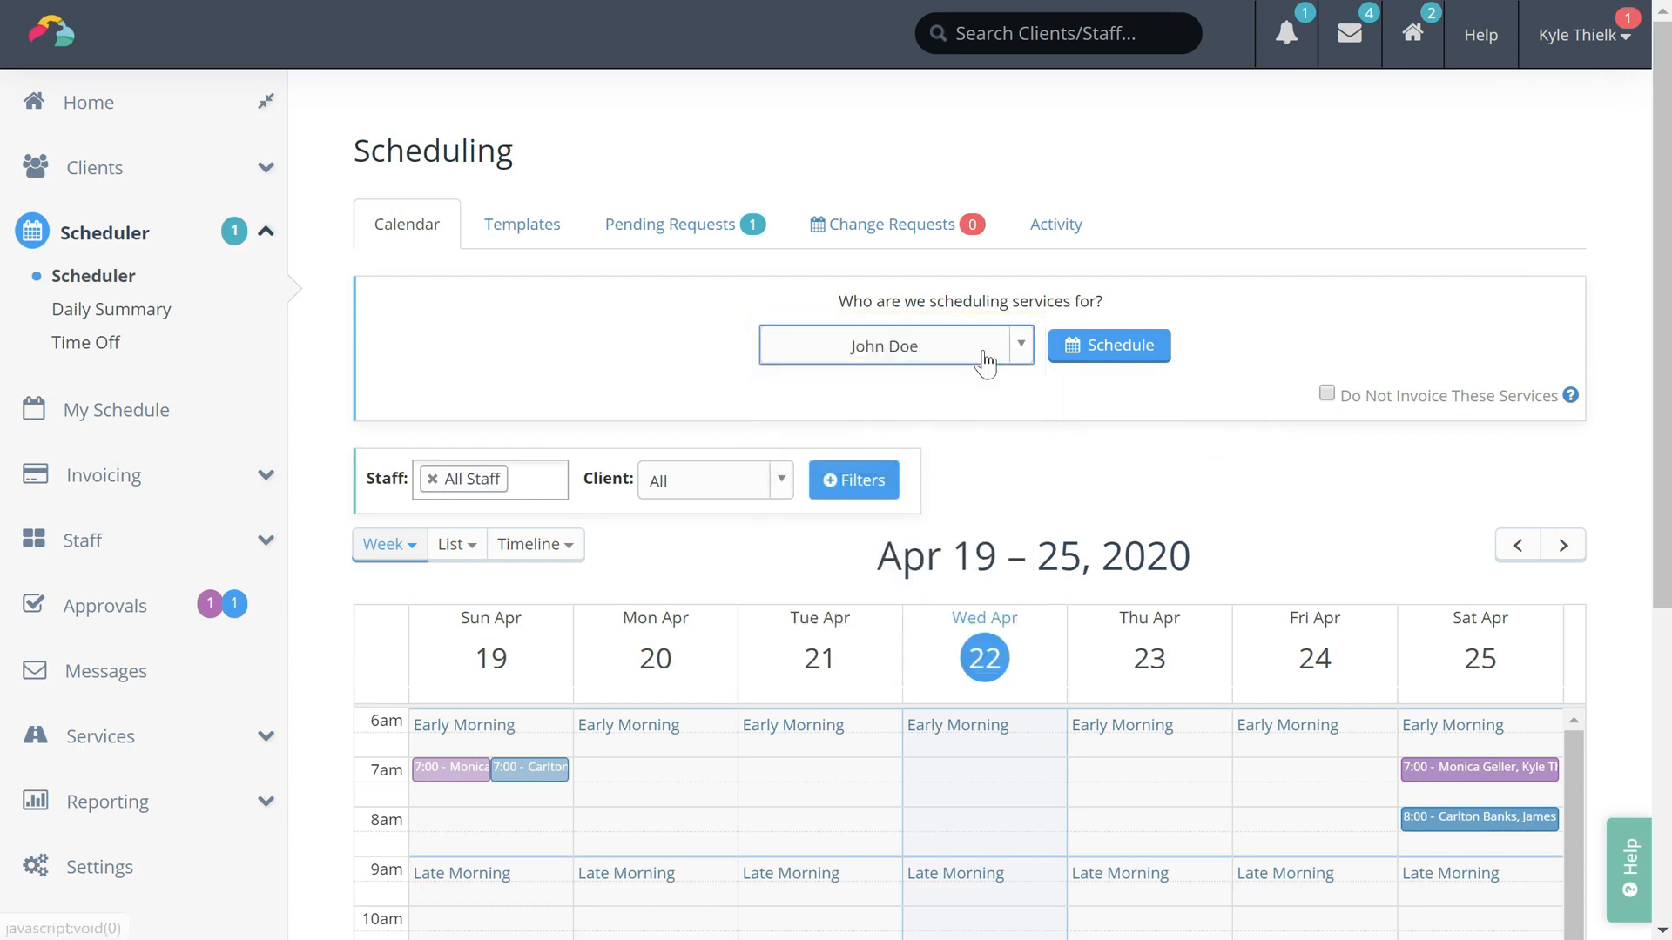
click(1104, 347)
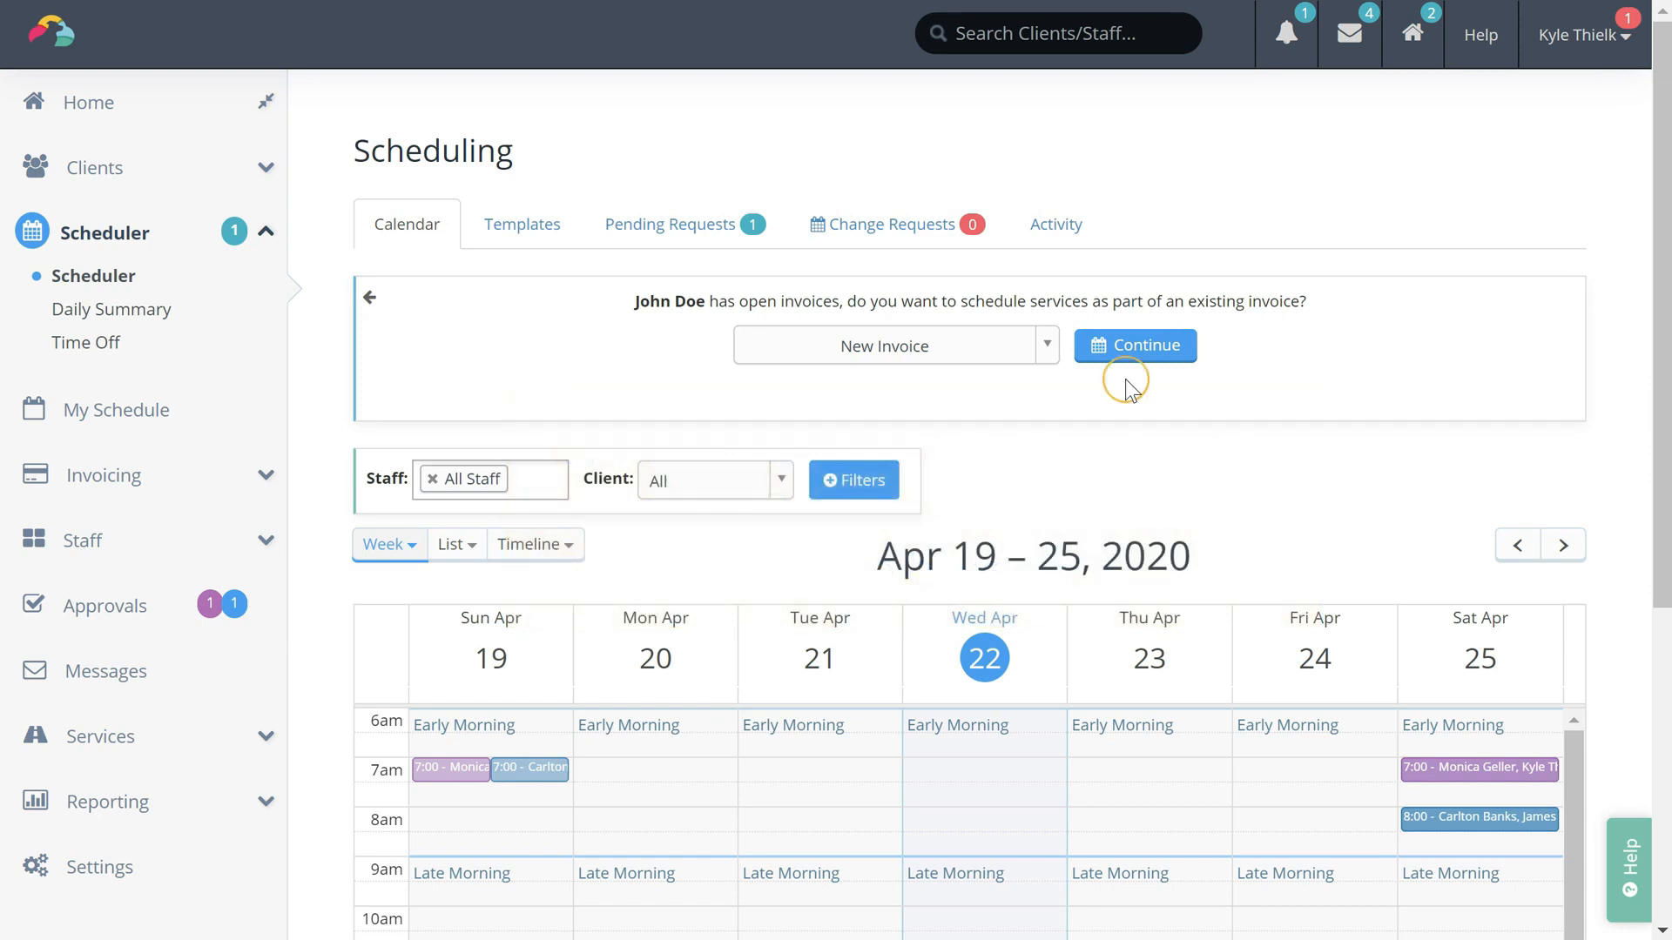
Attach the service order to a New Invoice instead of the existing open one
click(956, 353)
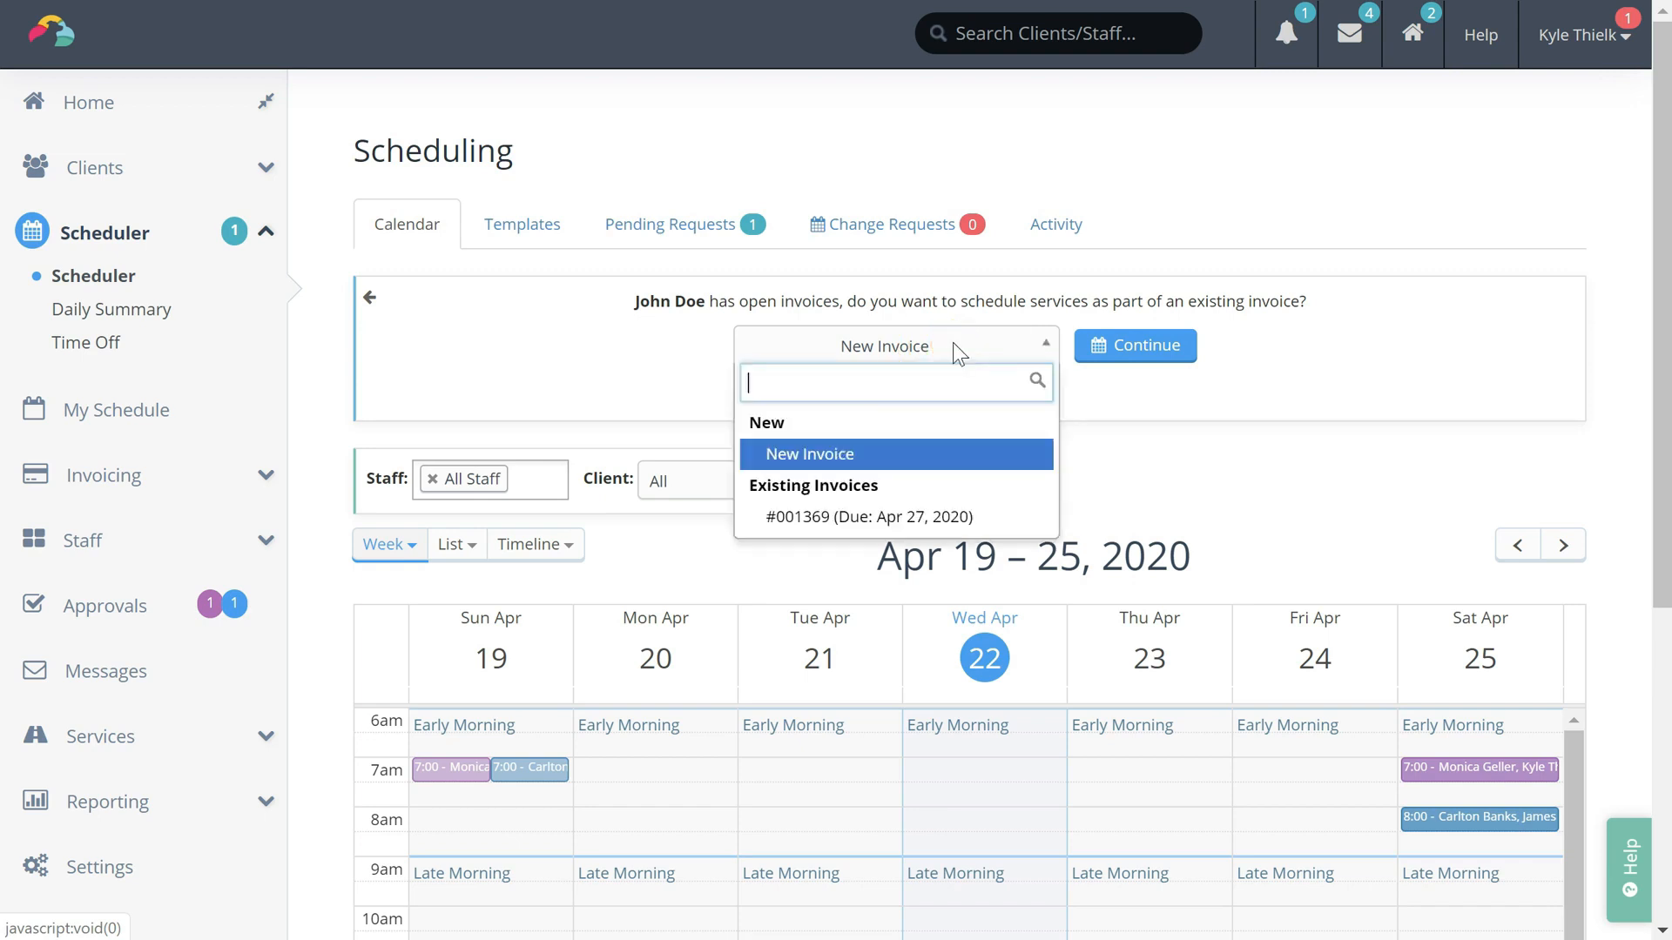
click(928, 517)
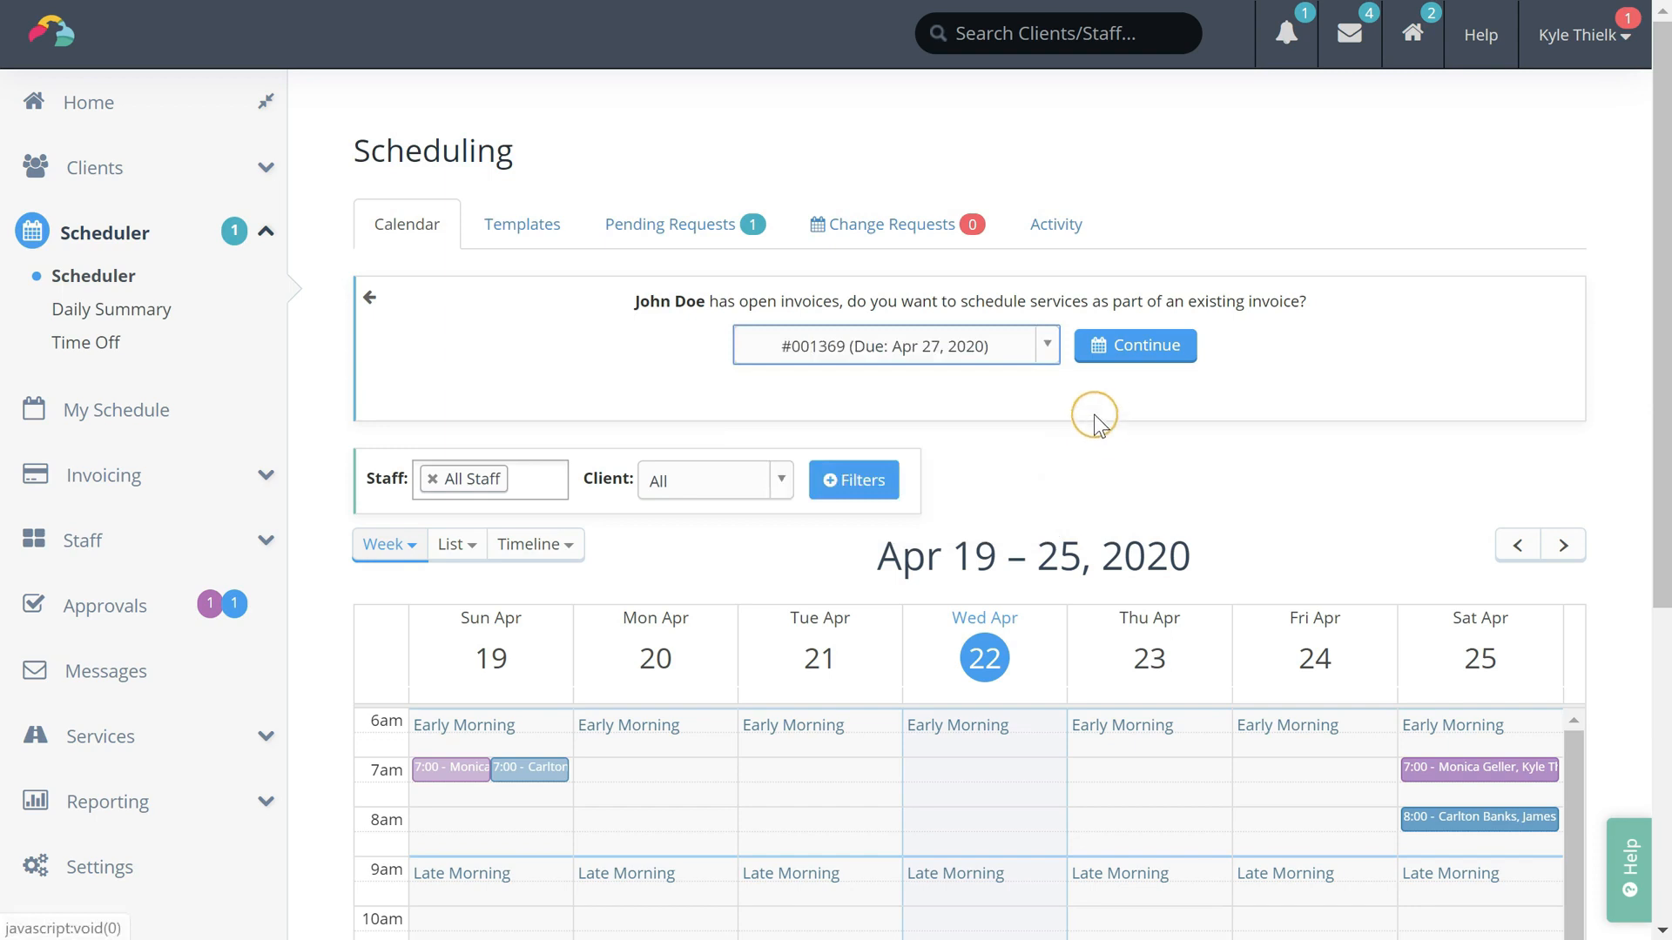
click(956, 370)
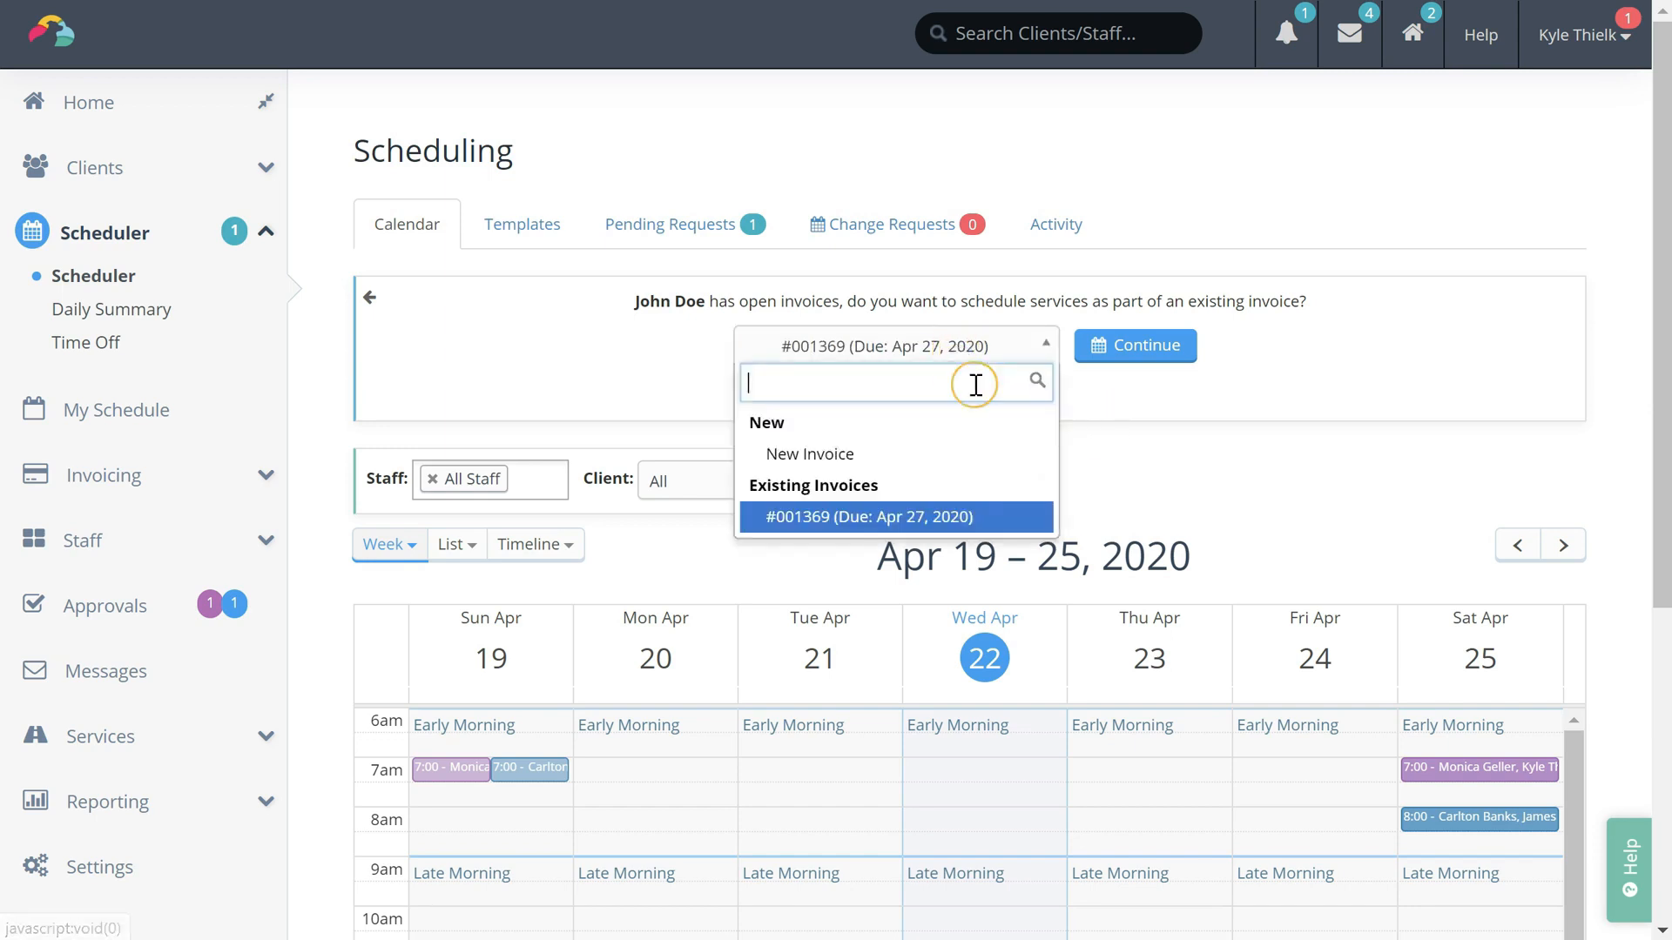
click(858, 455)
click(1147, 351)
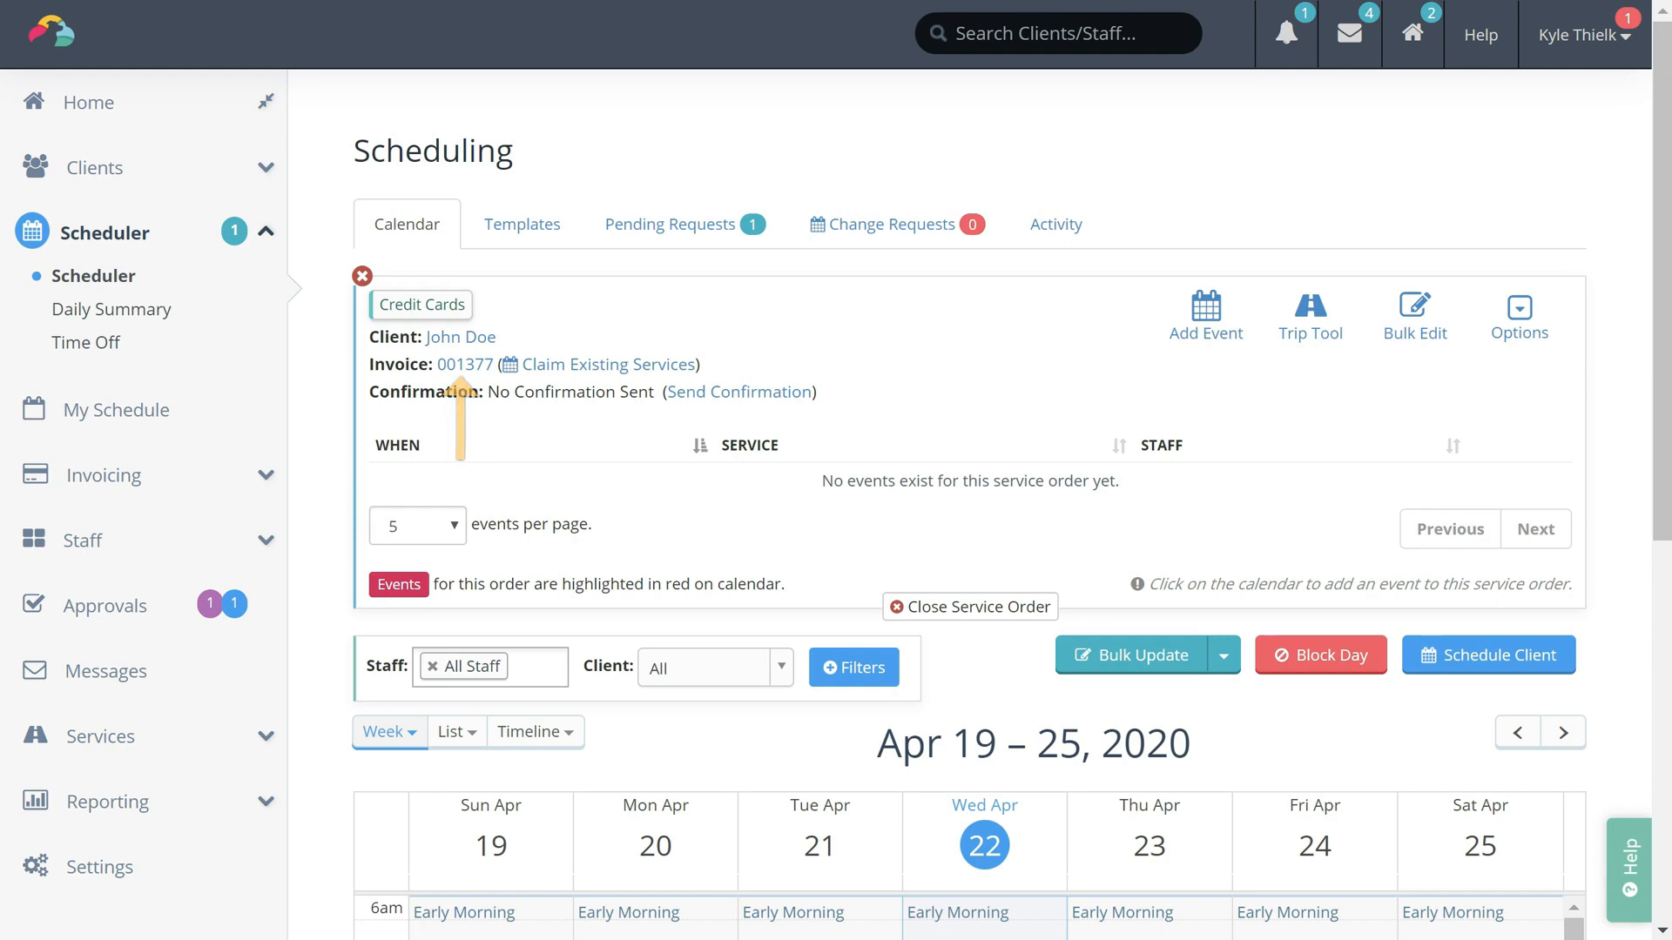
Try a visit on Saturday Apr 25 at 1pm, then discard it
scroll(1607, 416, down, 3)
scroll(1607, 416, down, 3)
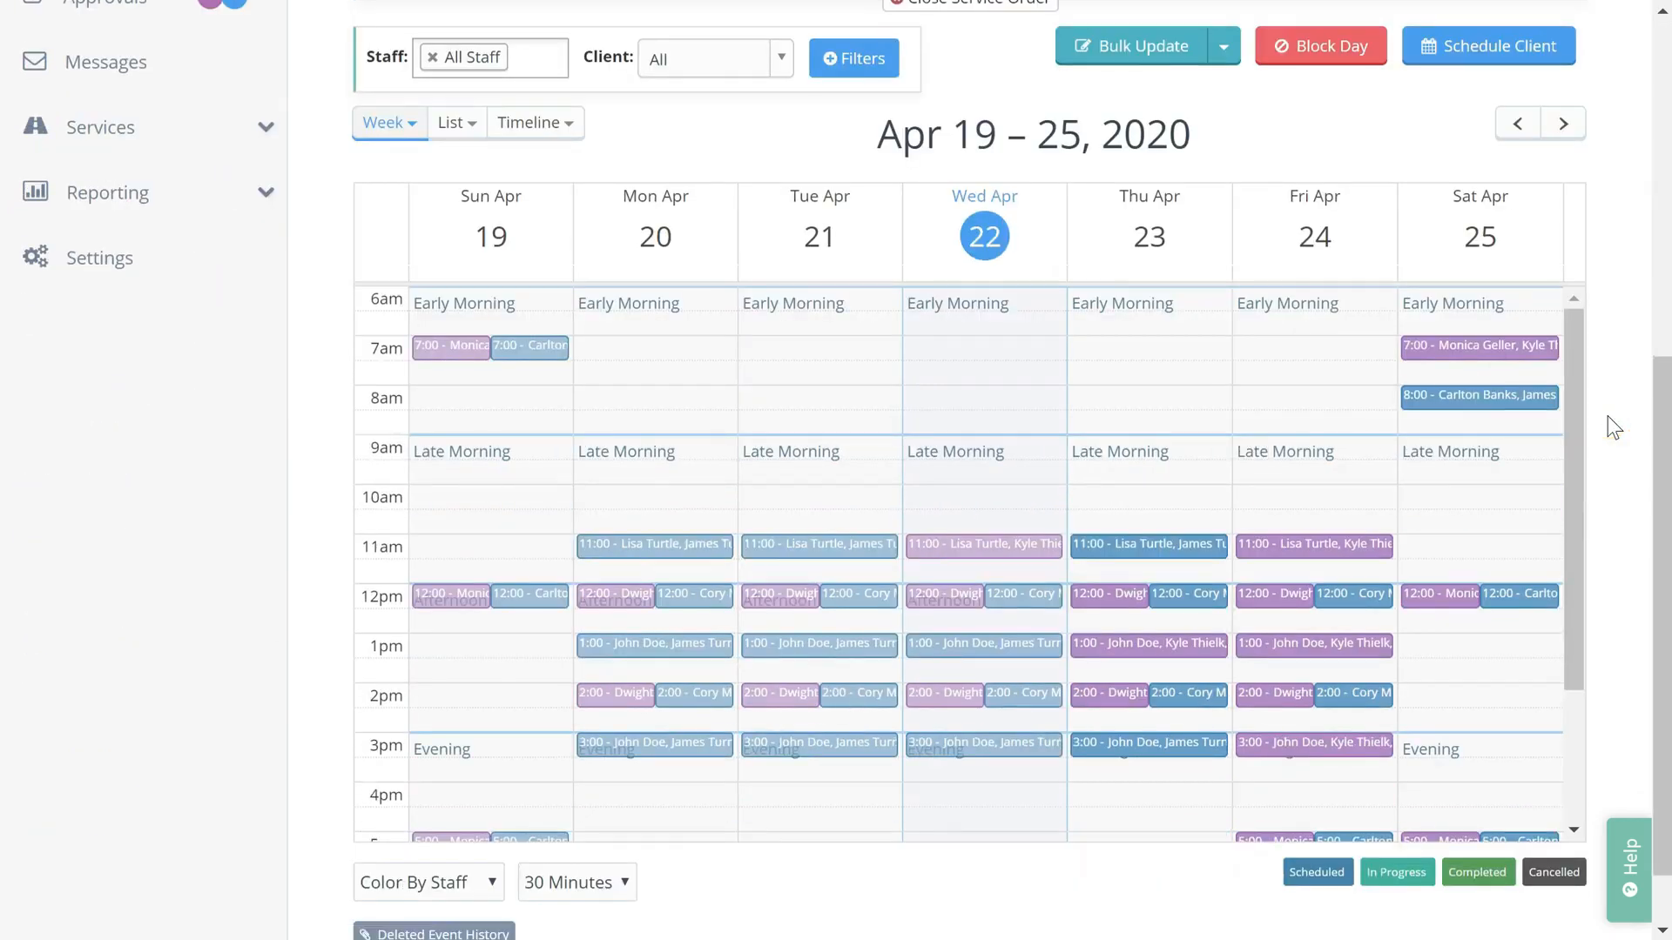
click(1494, 646)
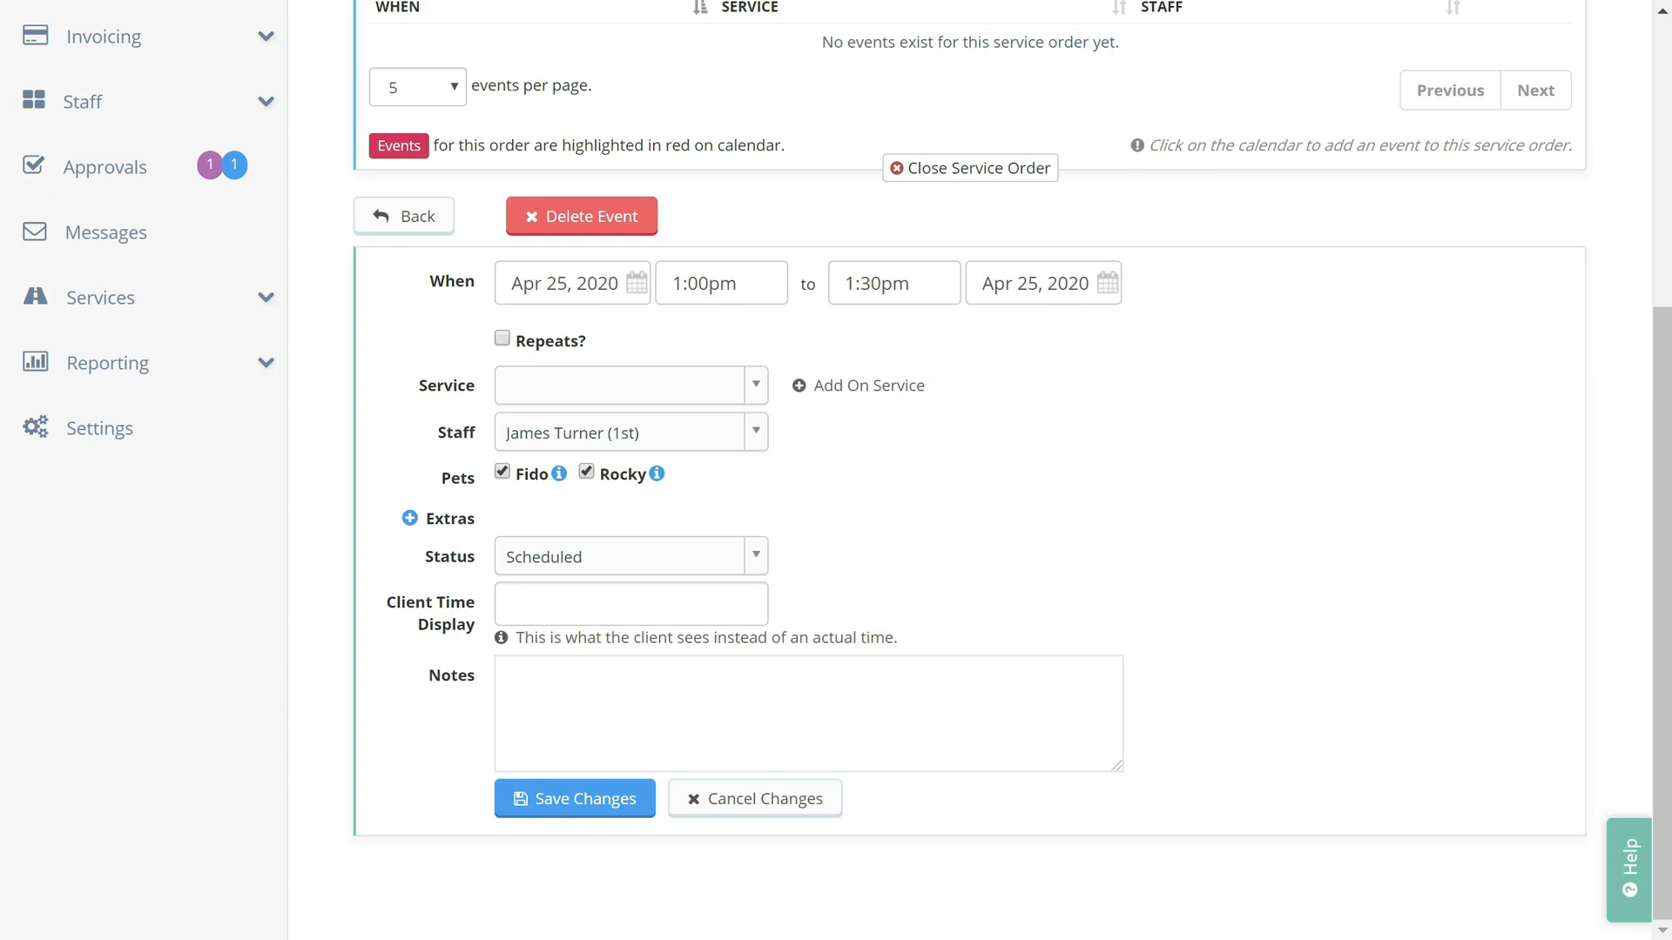
click(791, 801)
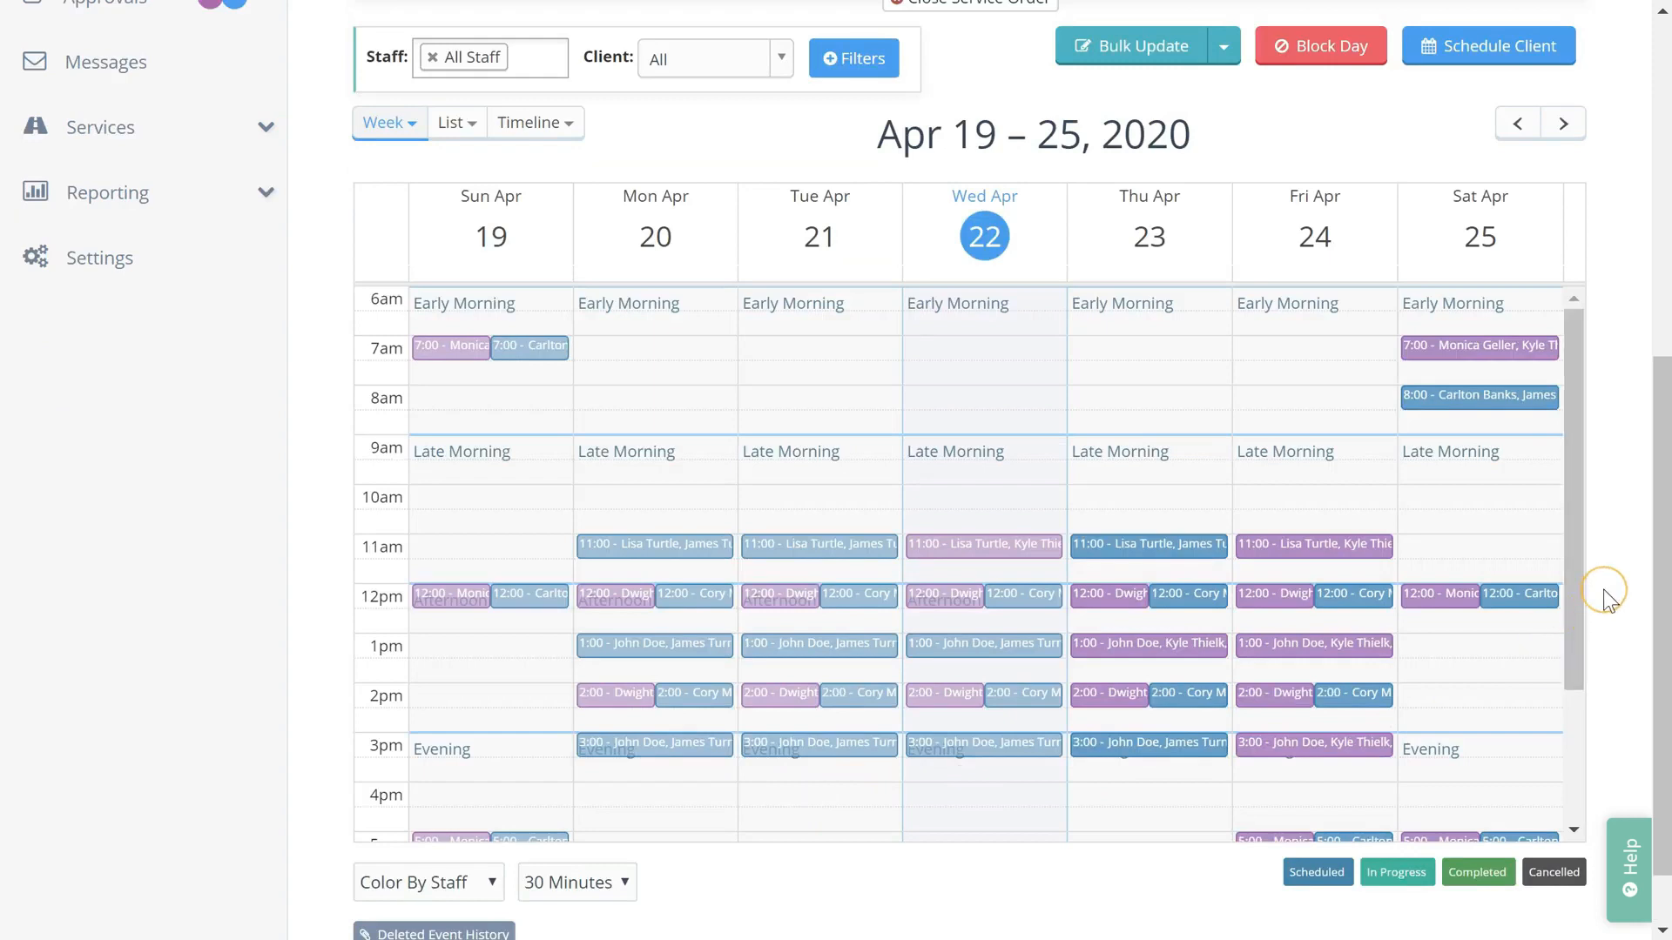
Use Add Event / Trip Tool to schedule 8 Dog Sitting - 30 Minutes visits from May 1st
scroll(1602, 589, up, 7)
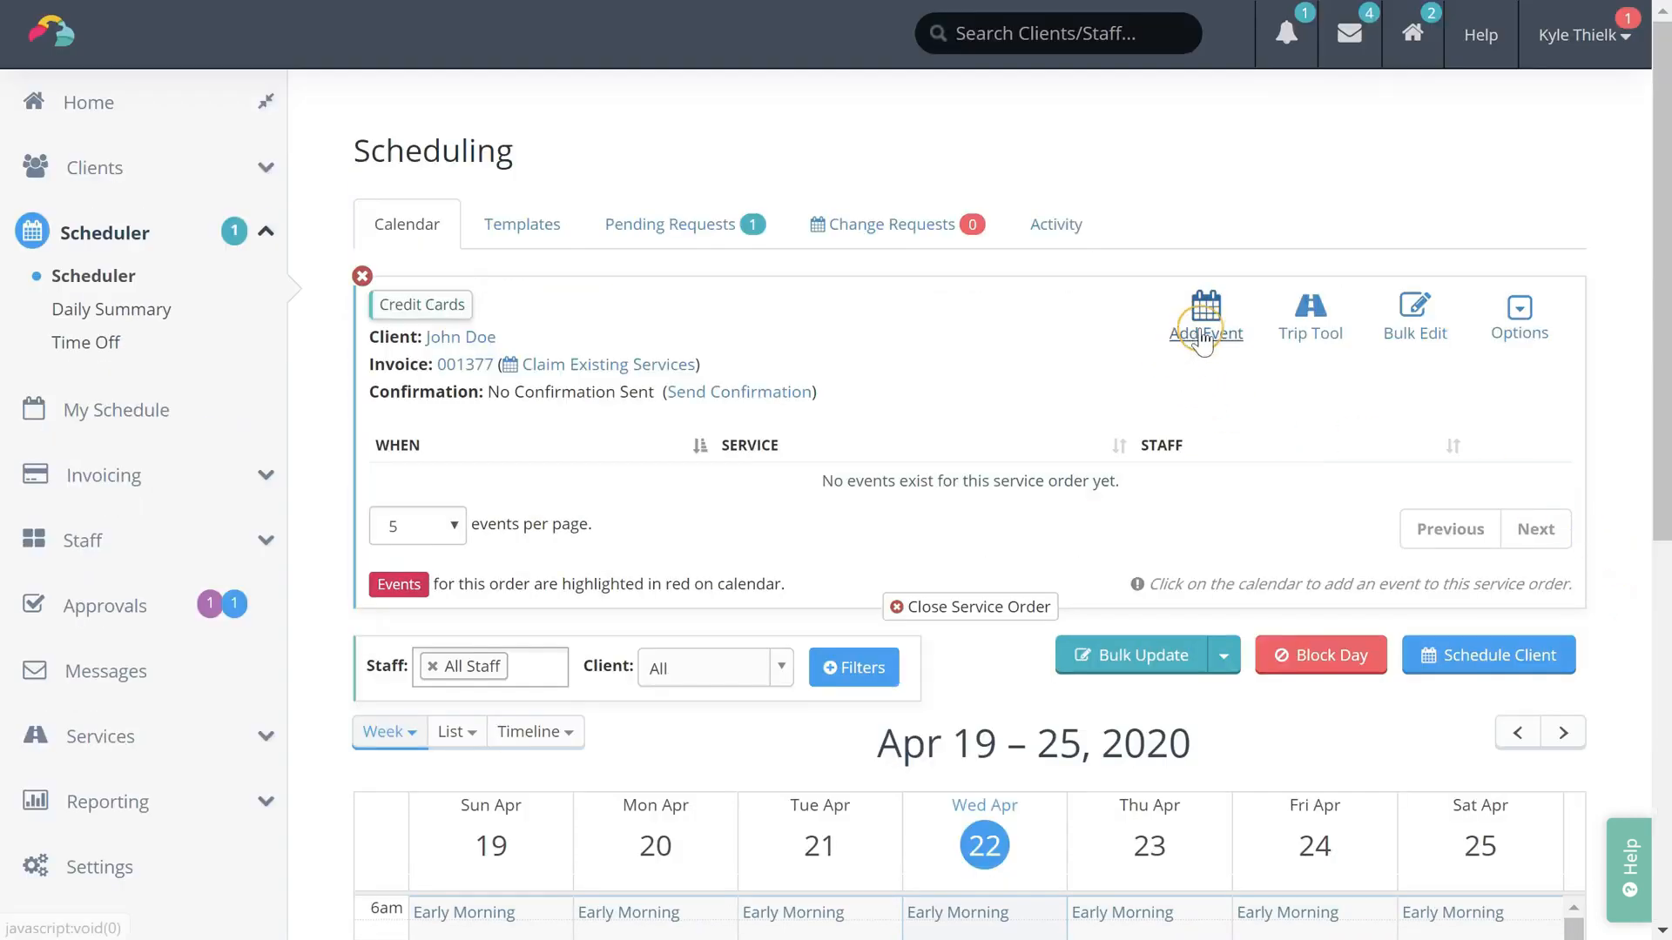
click(1203, 343)
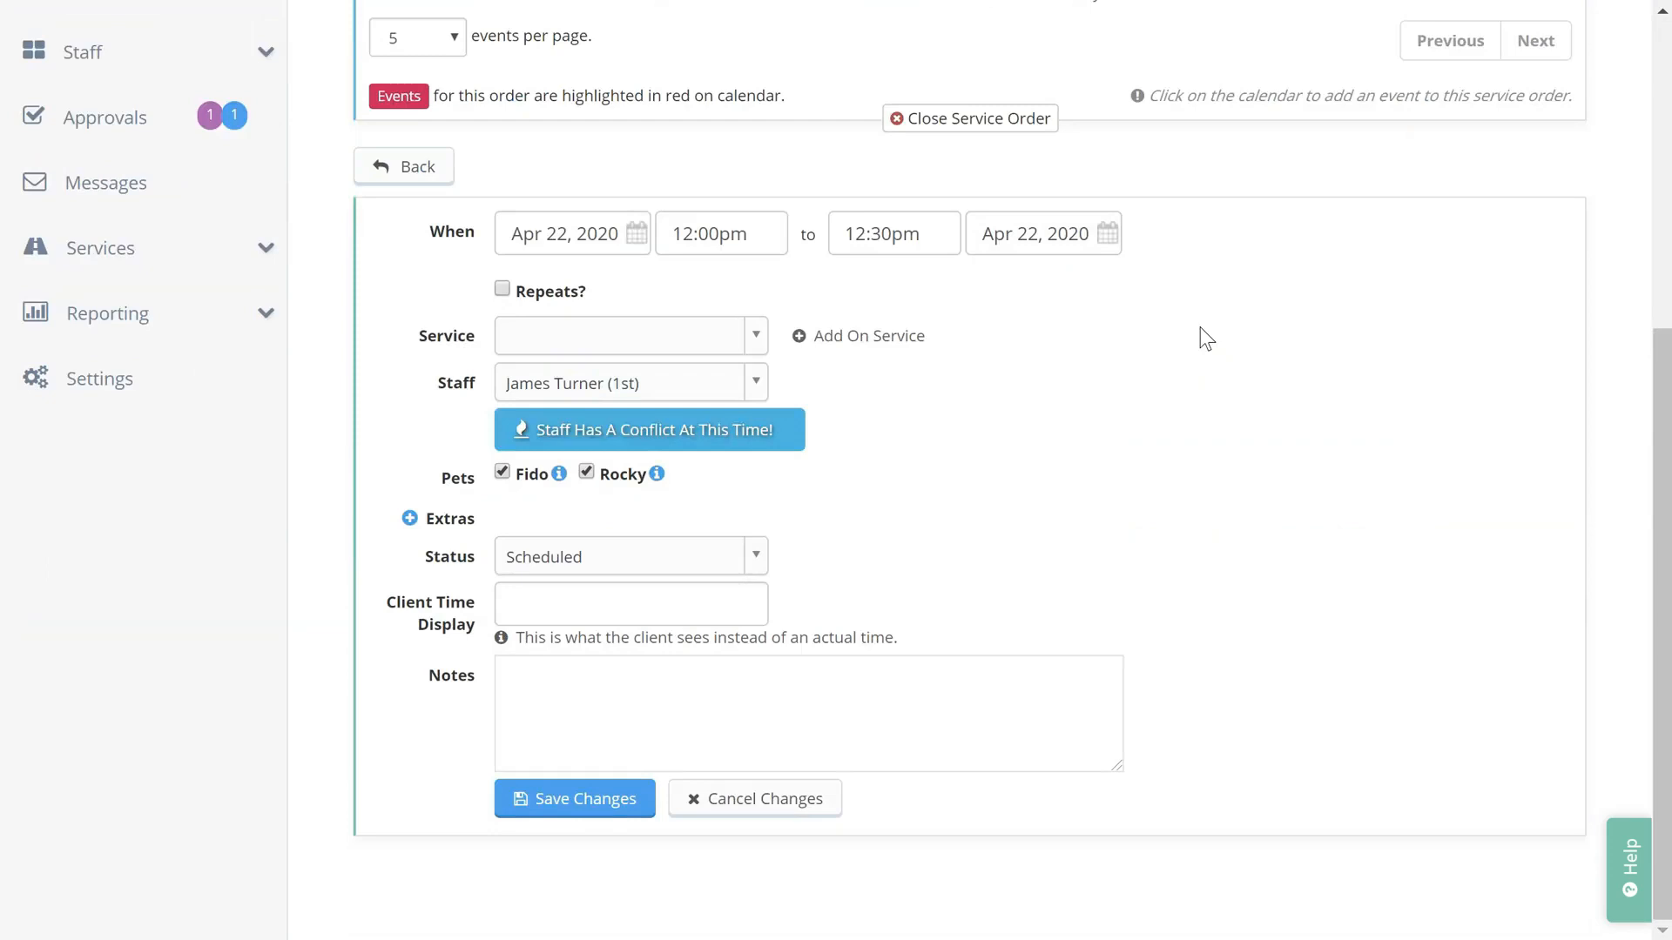
click(1400, 474)
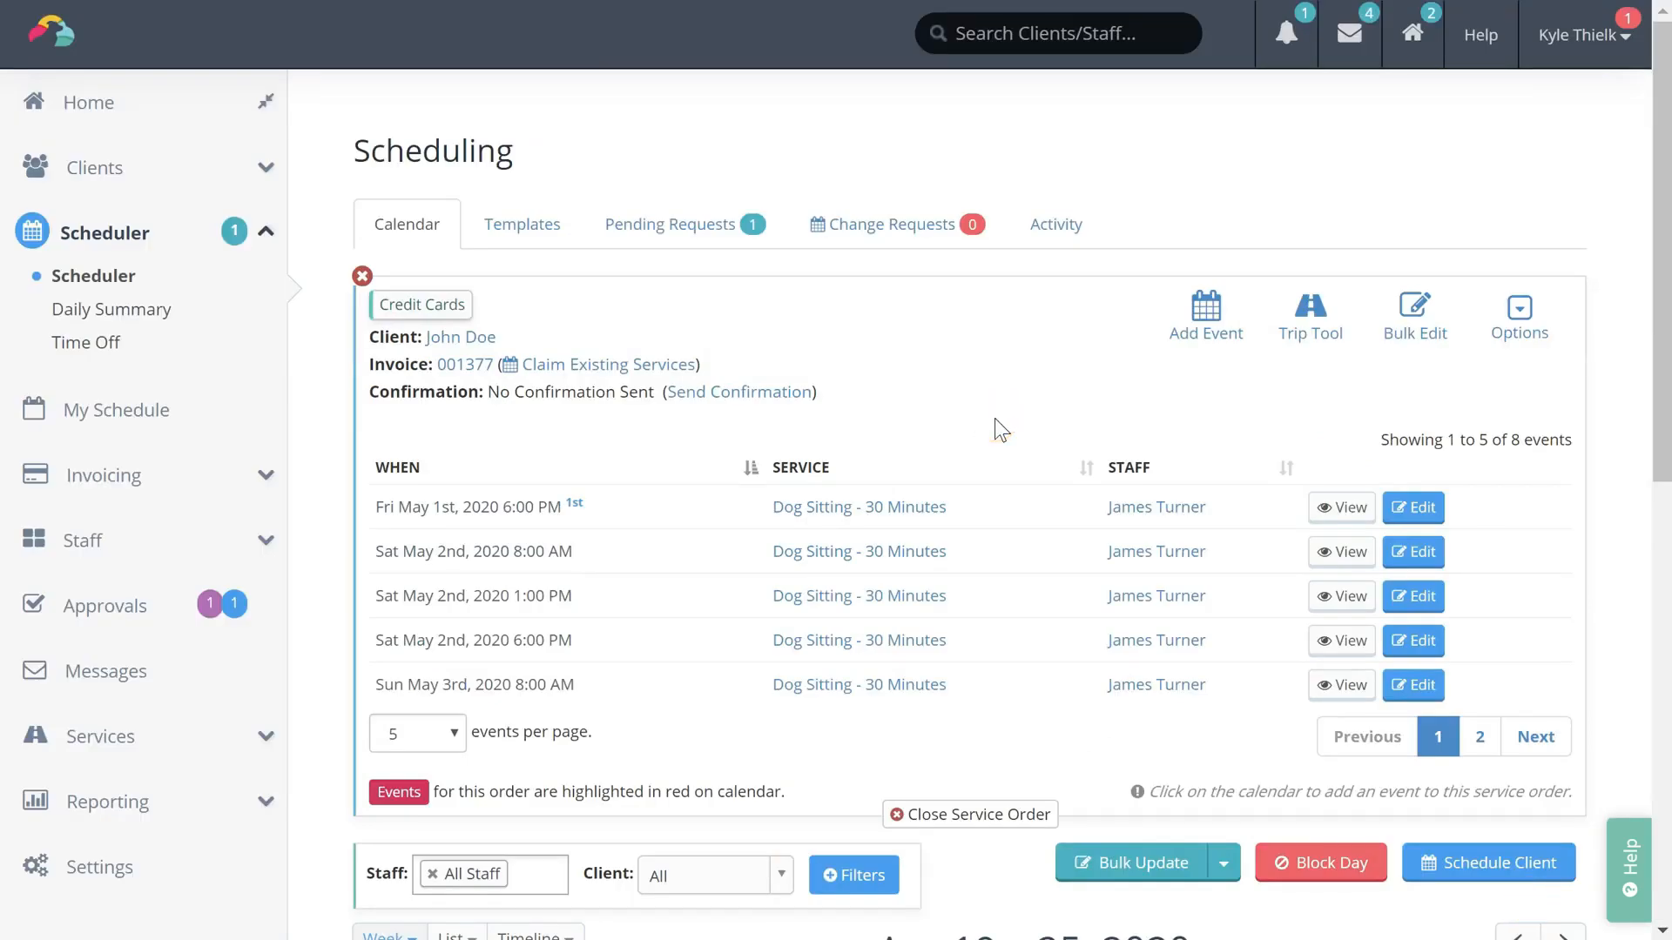
click(467, 368)
scroll(1104, 614, down, 6)
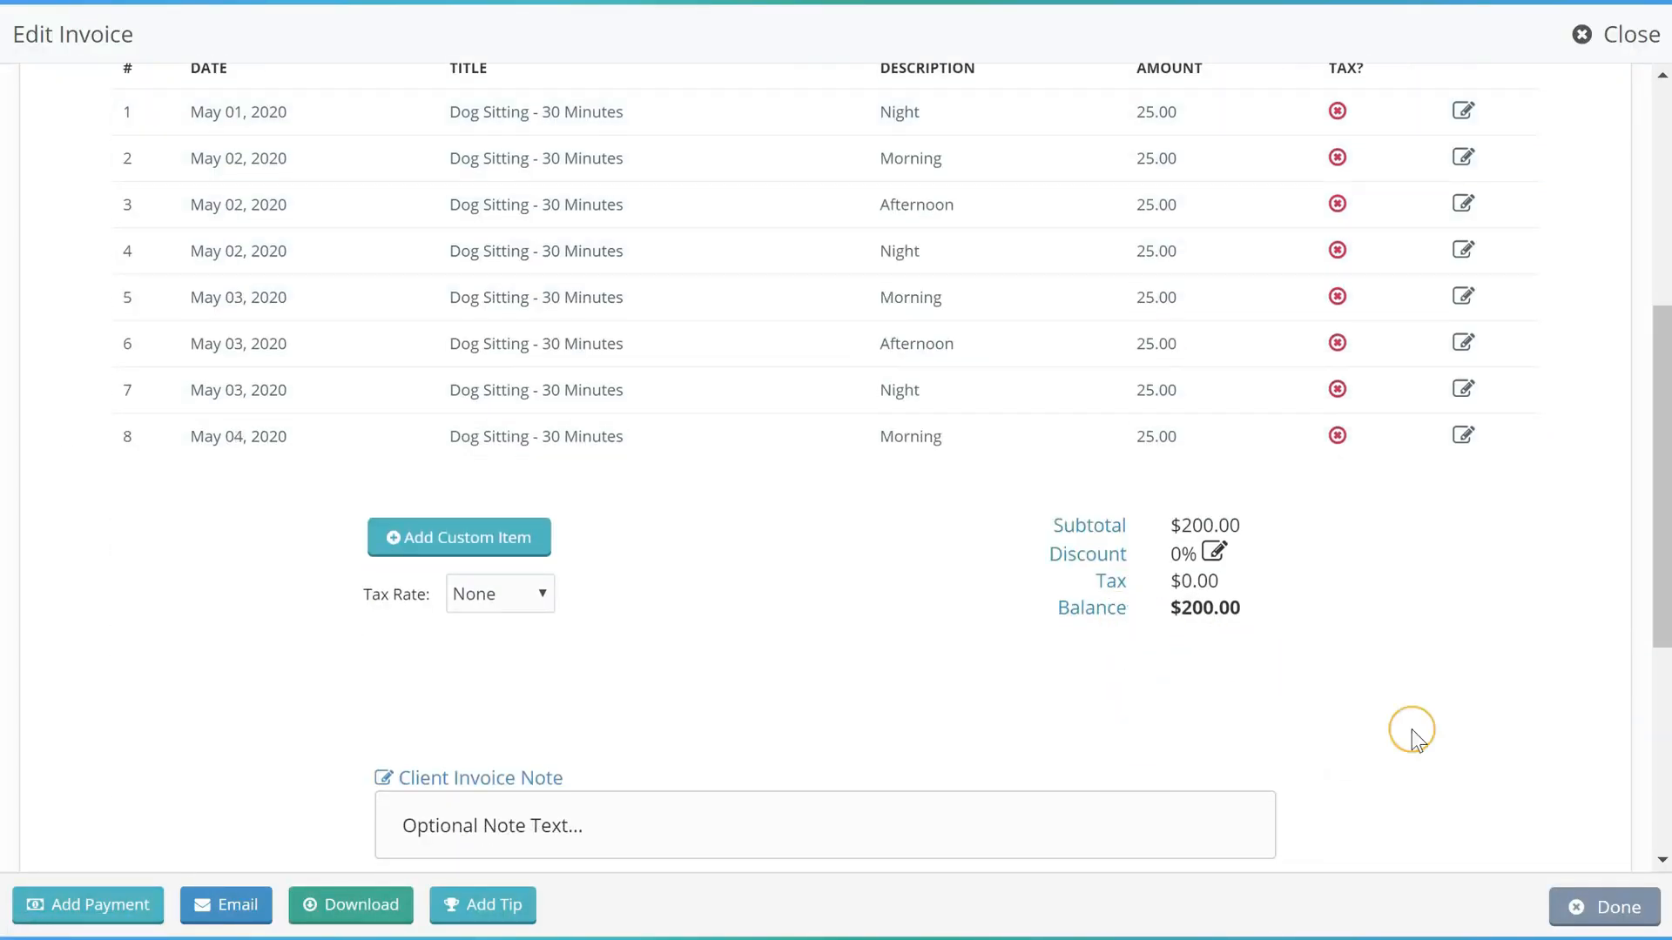
click(1591, 902)
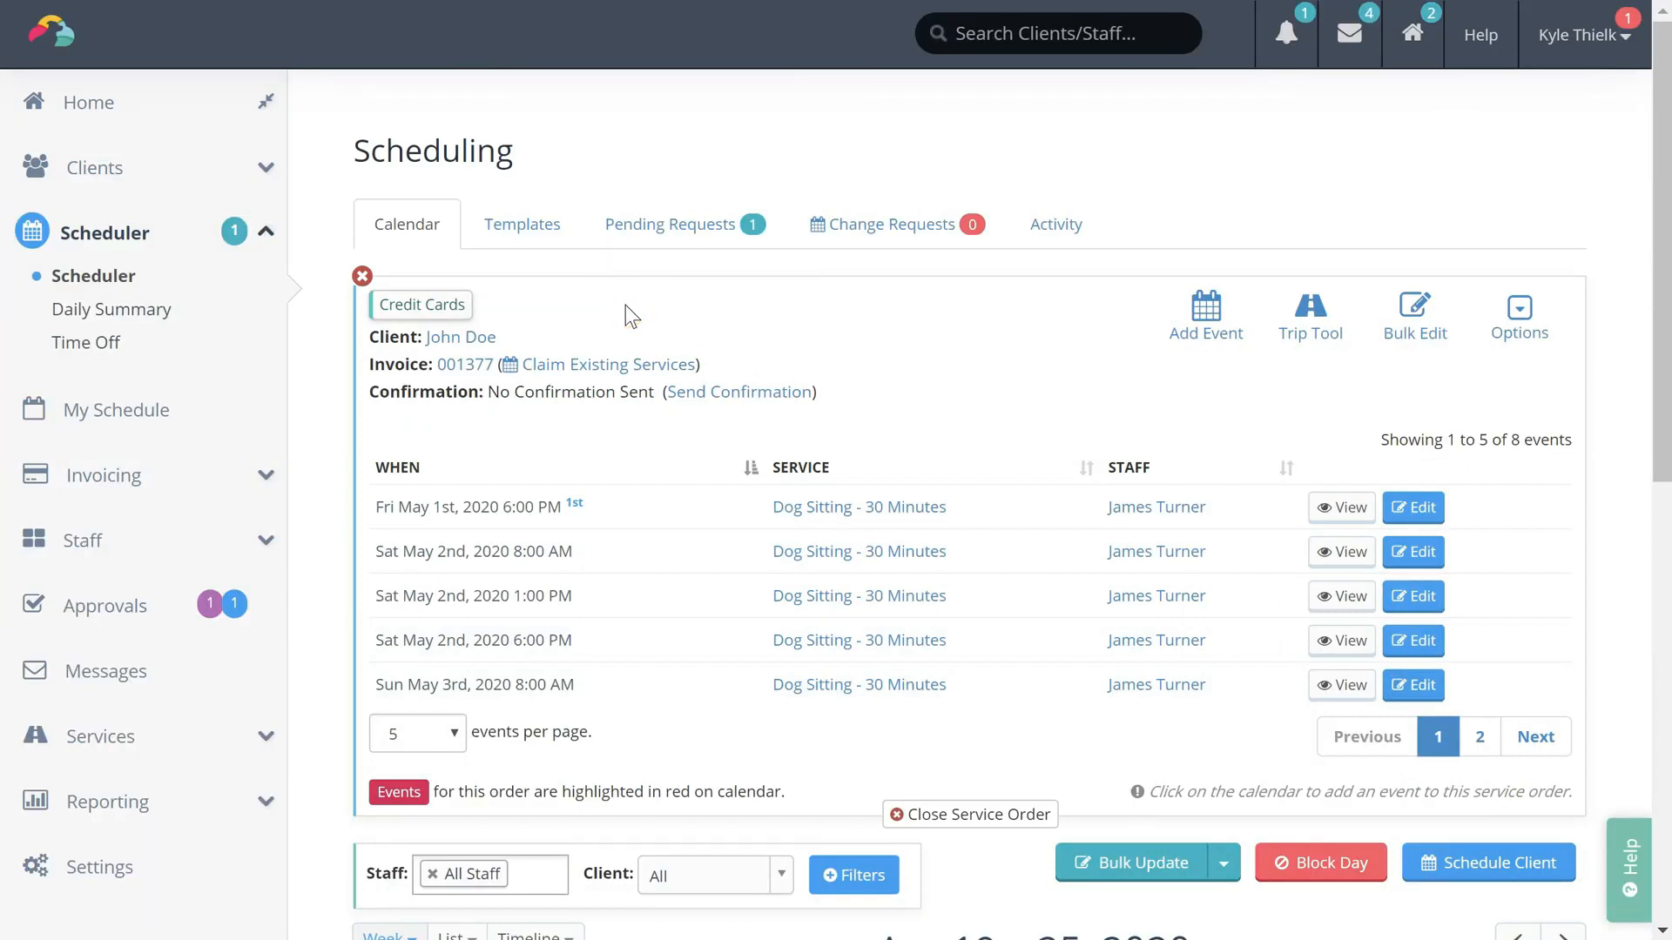
Show the Scheduling Templates tab listing three weekly client templates
click(524, 231)
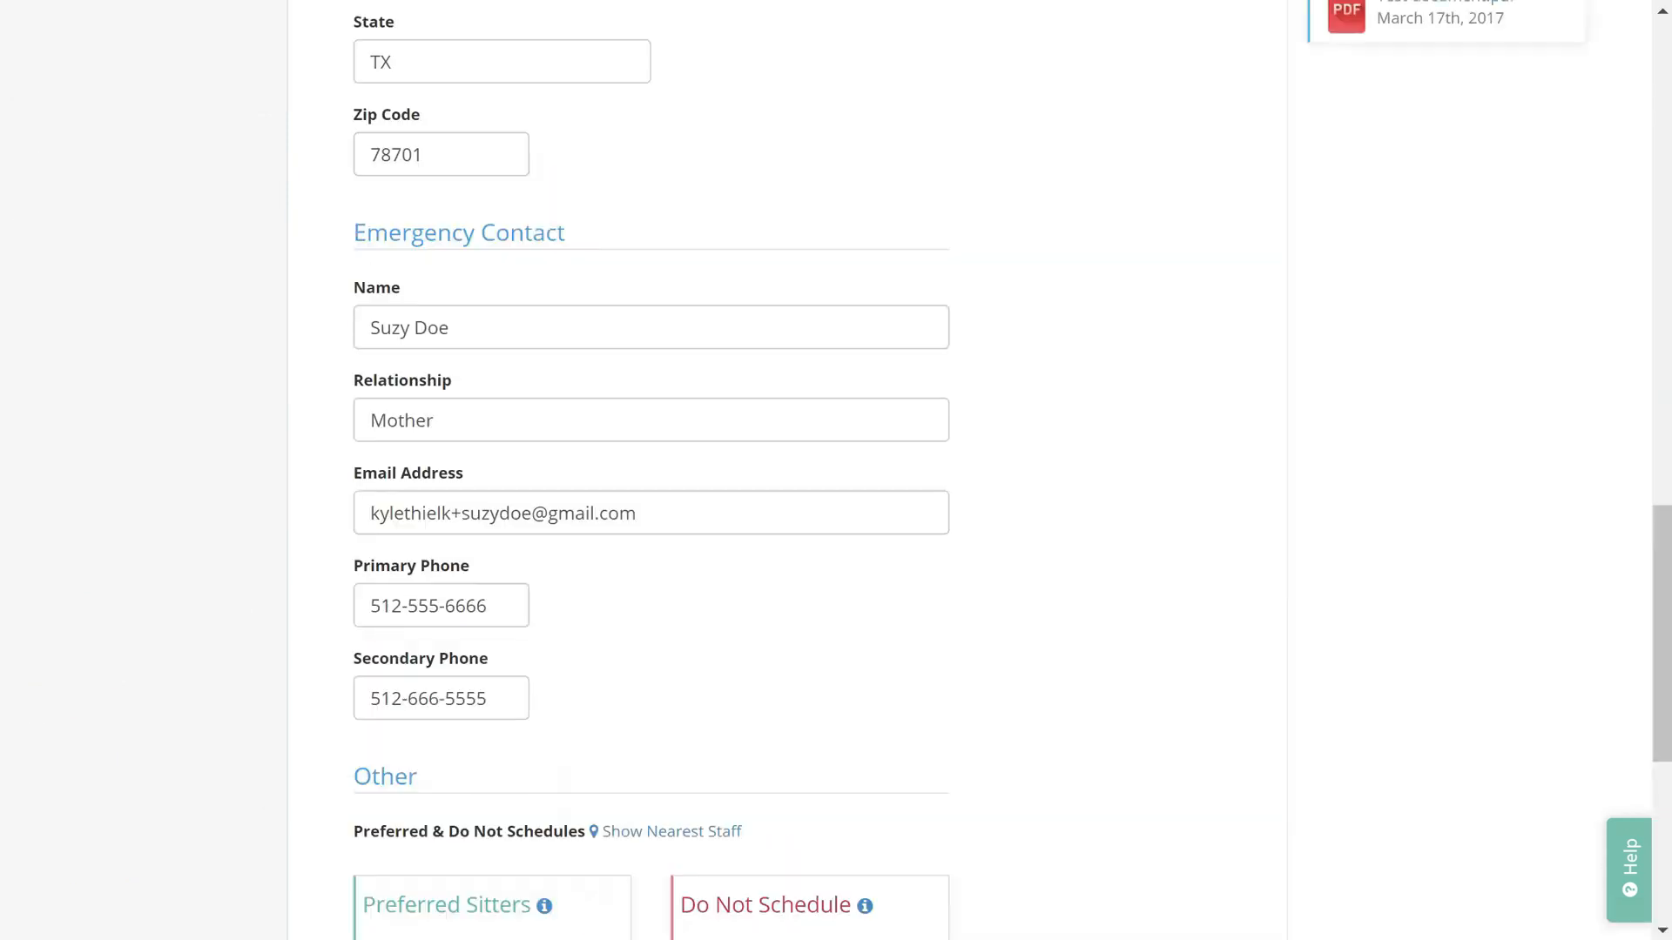
Open the client's Services/Invoices tab and scroll through its 386 invoices and services
scroll(836, 522, up, 15)
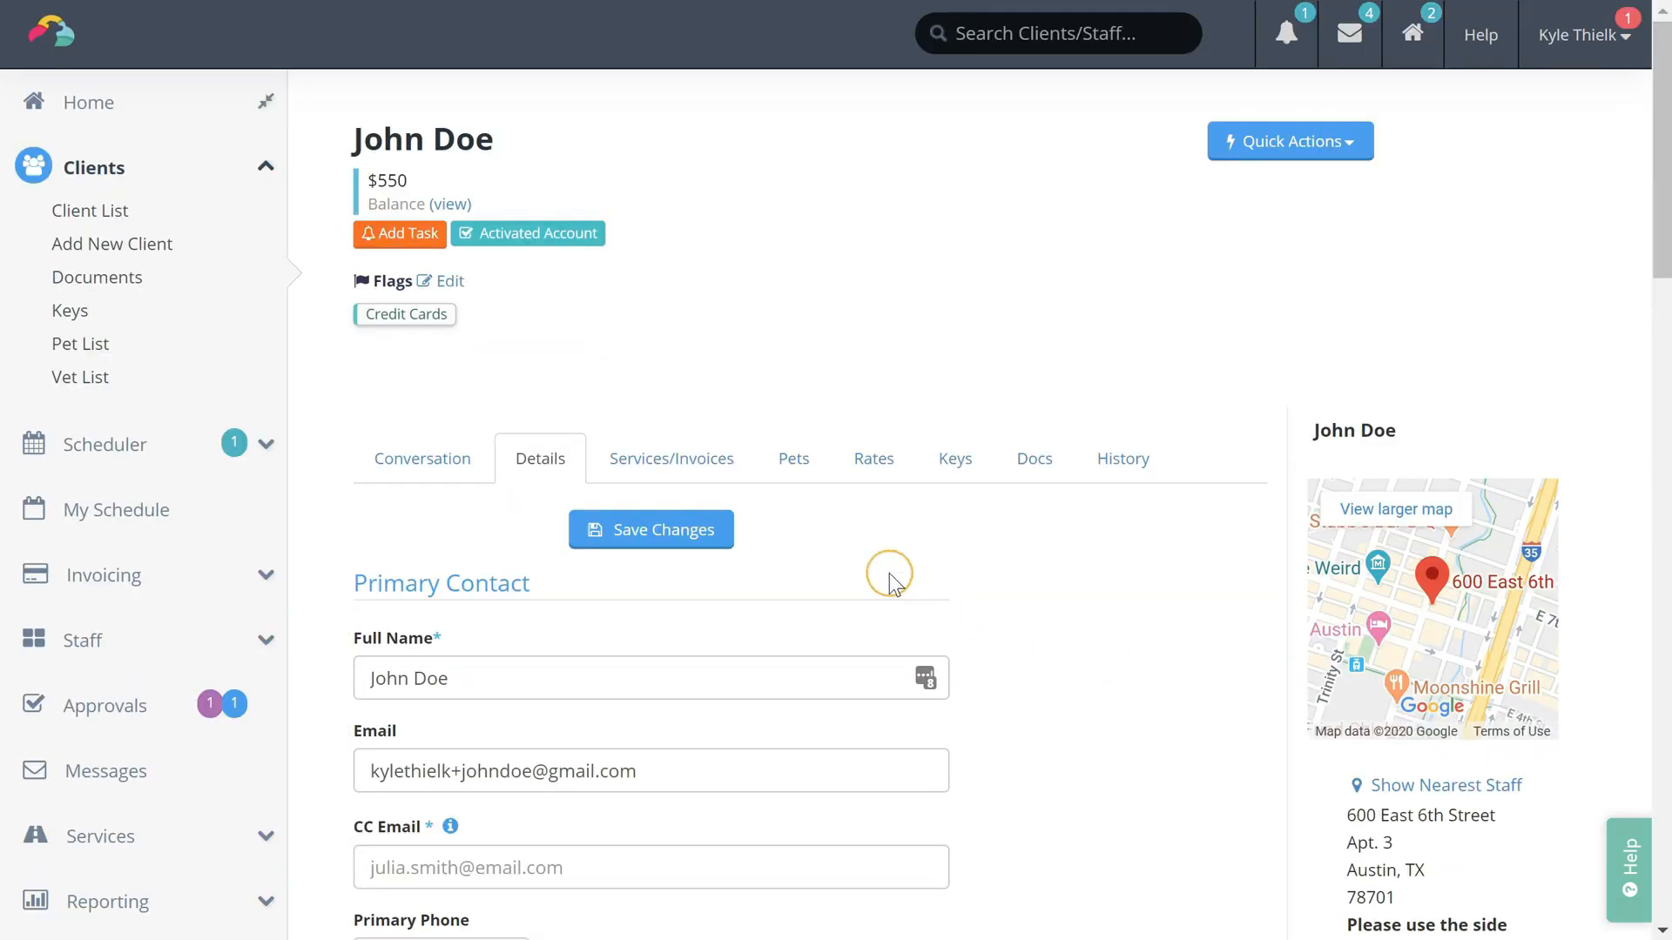
click(728, 462)
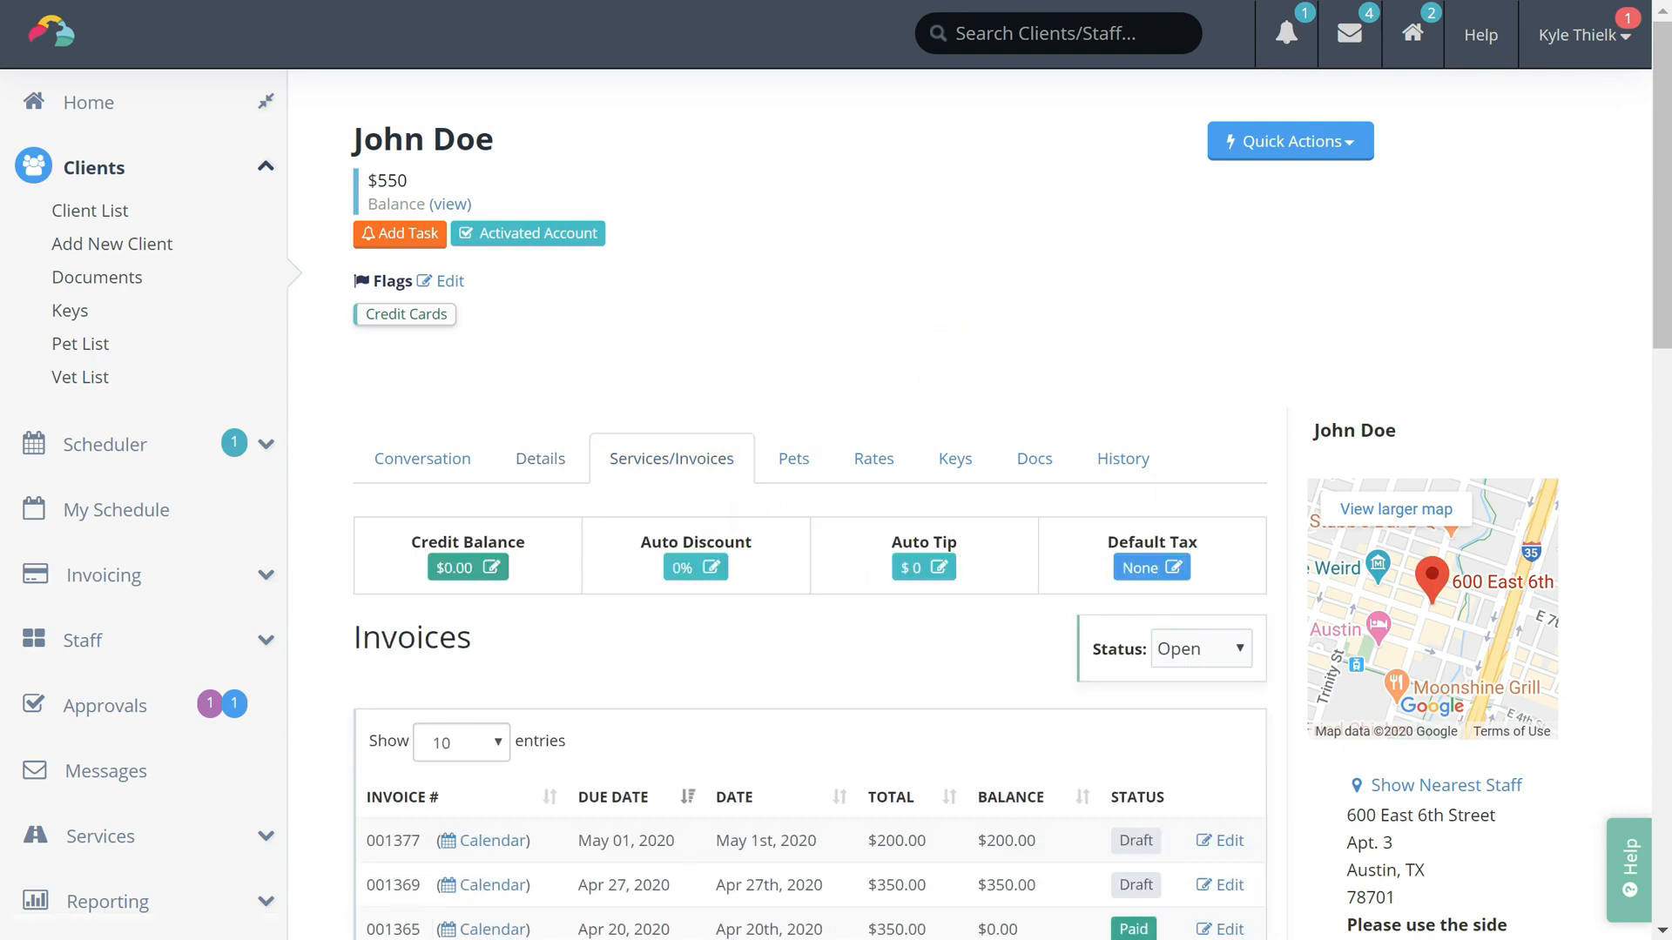
scroll(835, 522, down, 5)
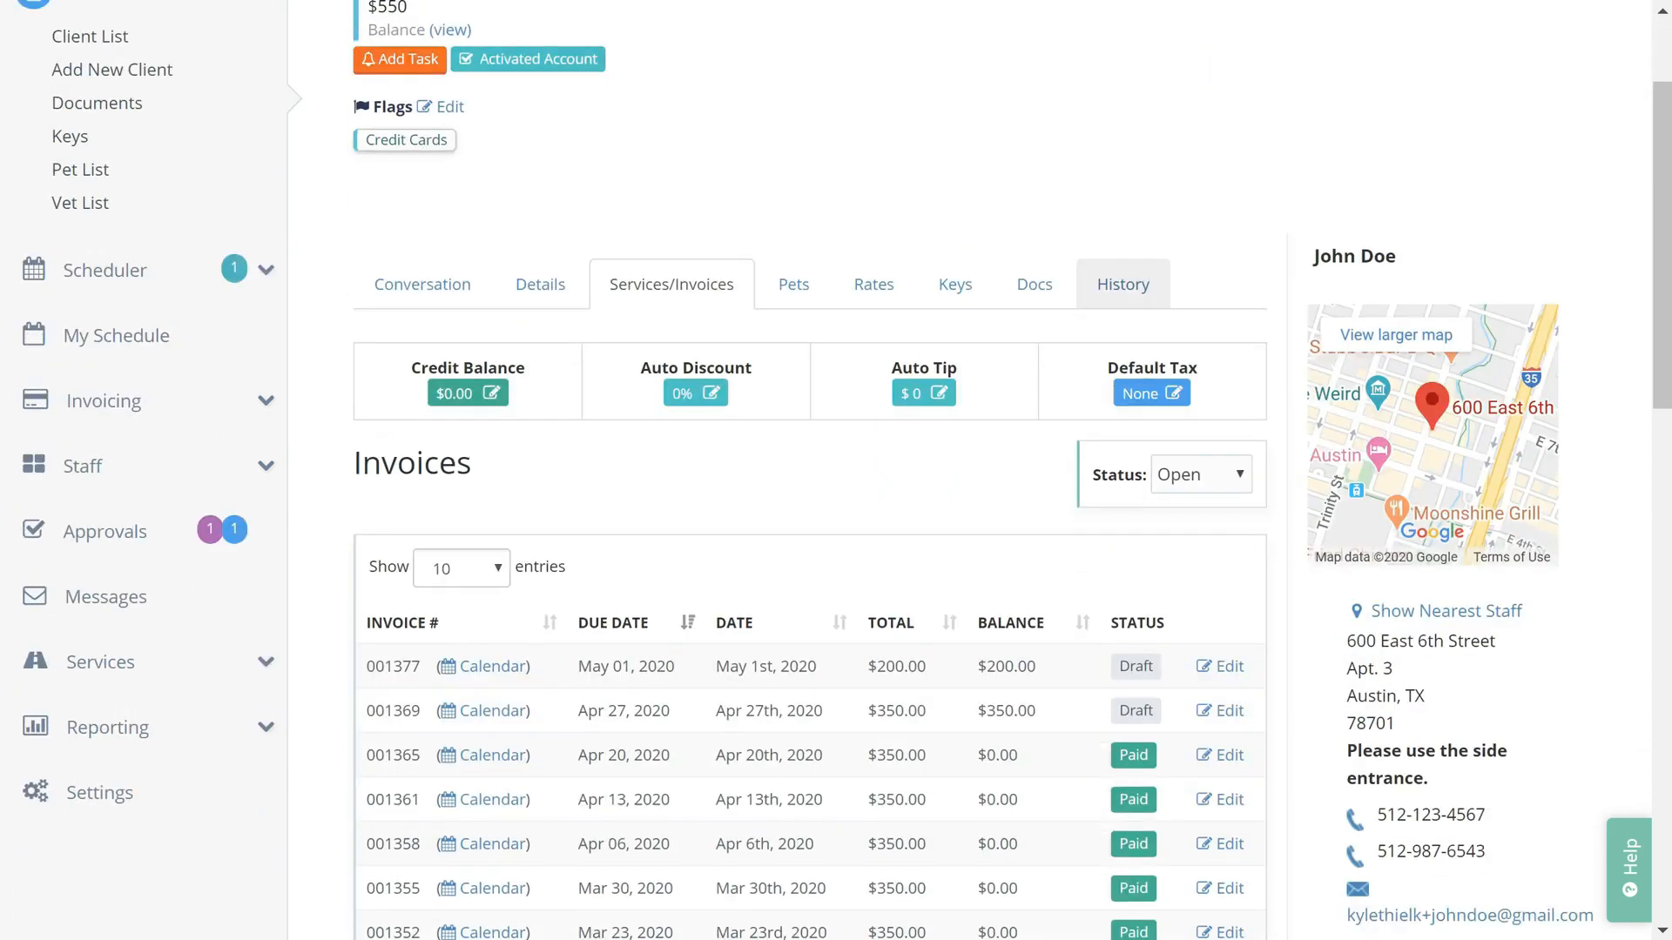
scroll(835, 523, down, 7)
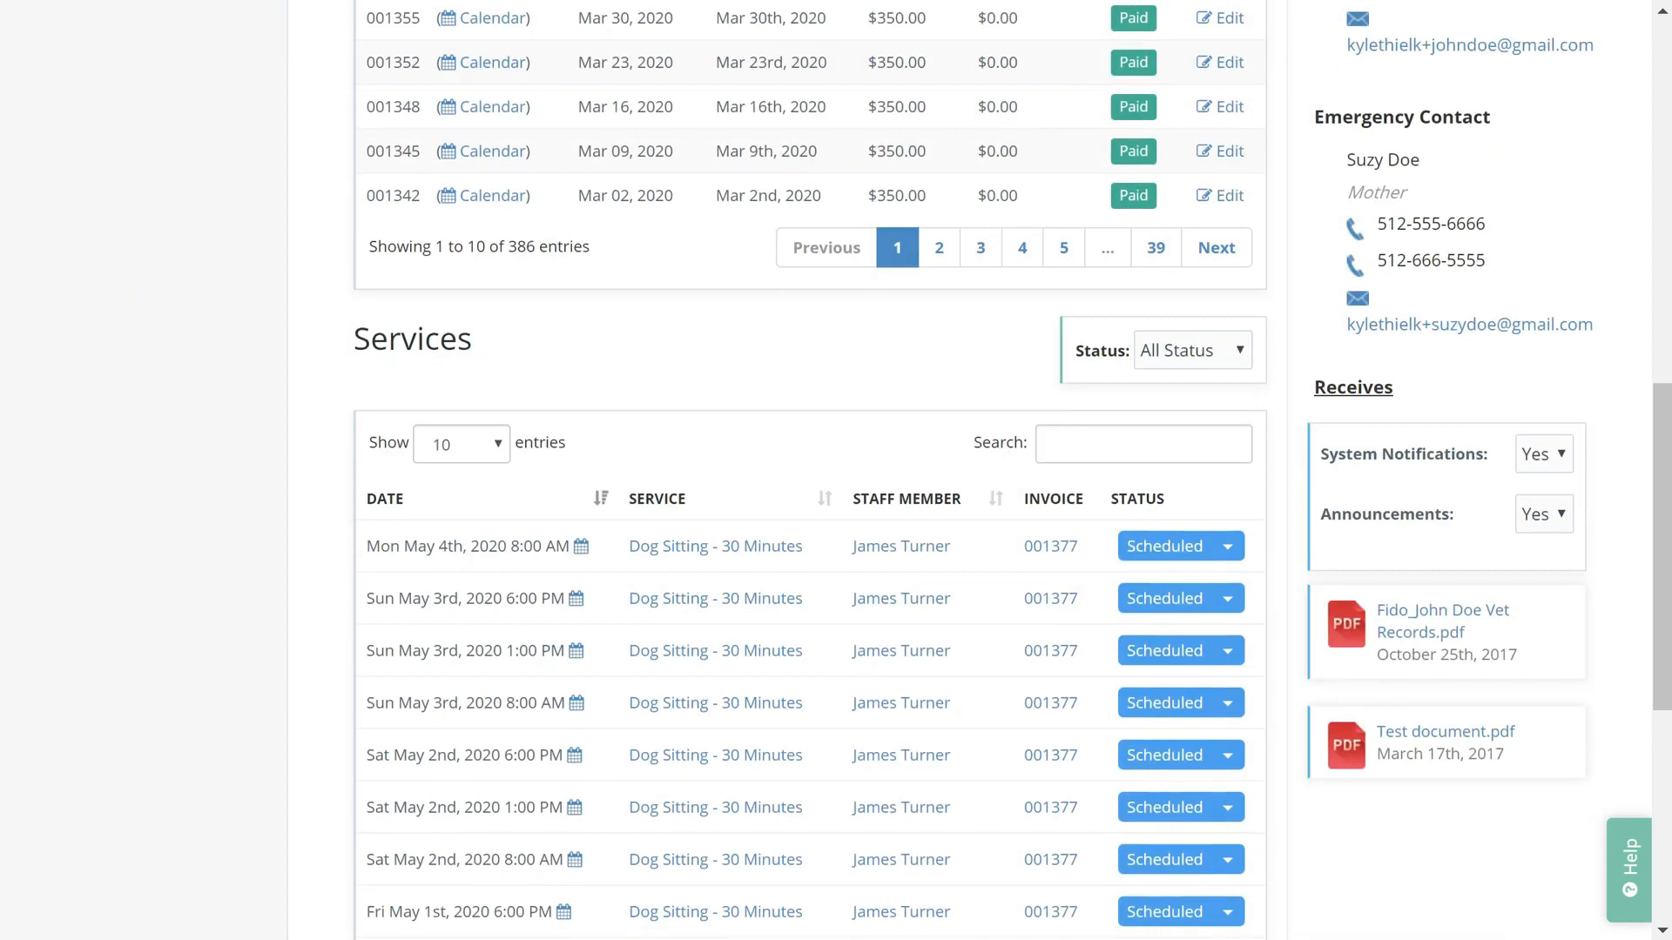
scroll(836, 471, up, 5)
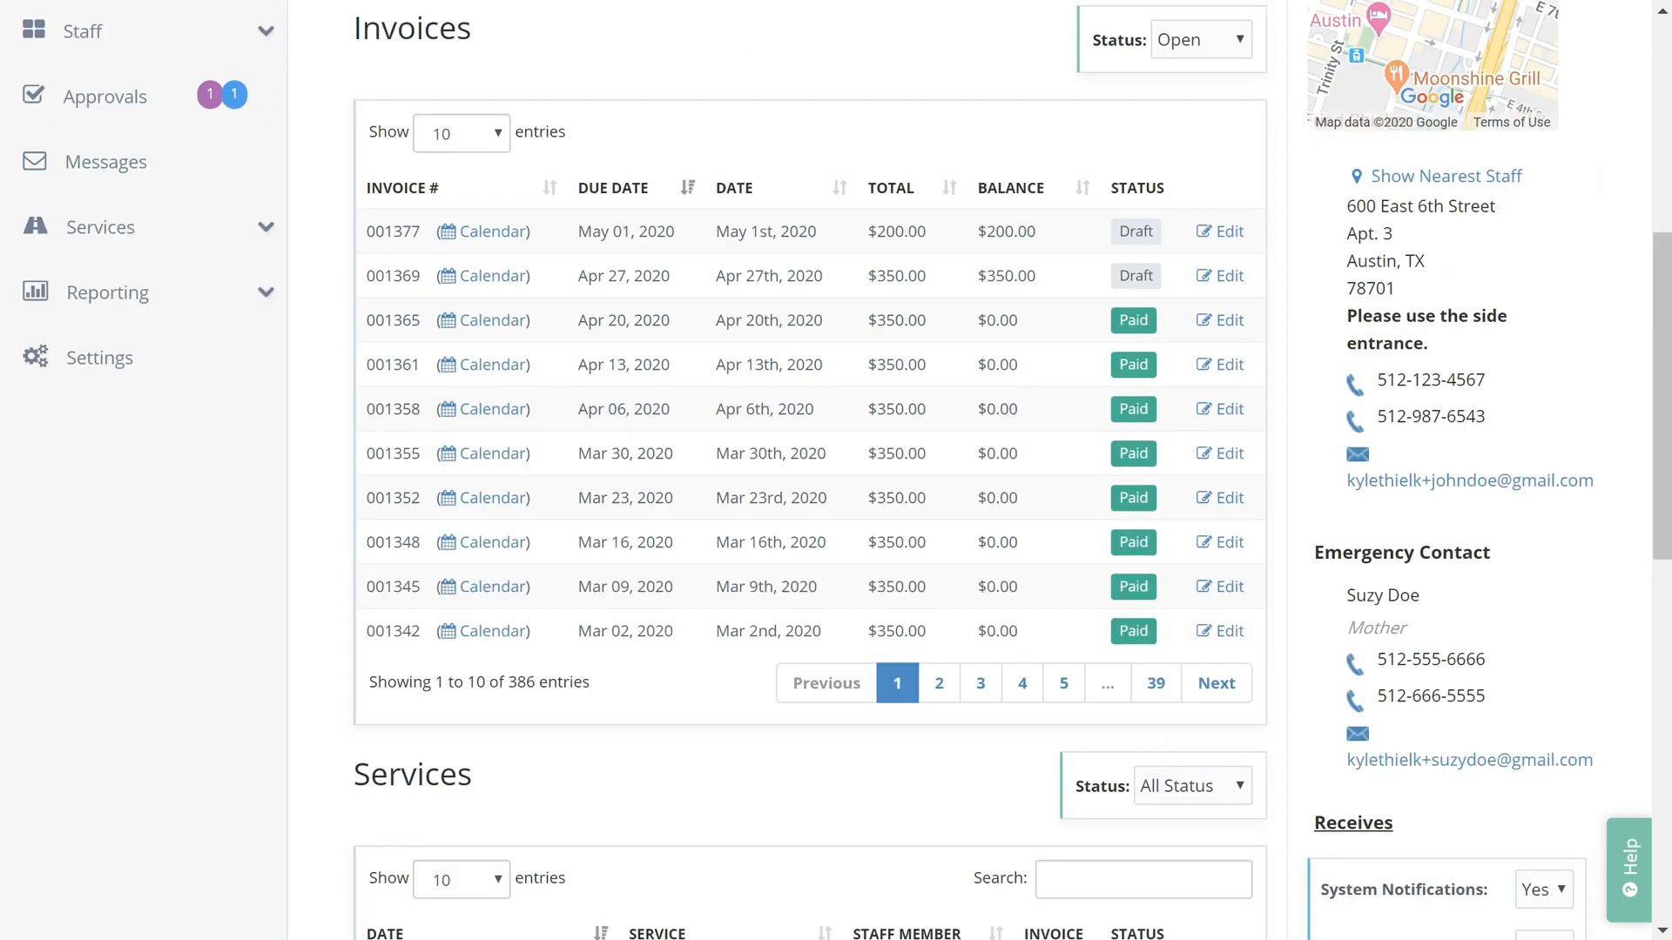
scroll(836, 471, up, 5)
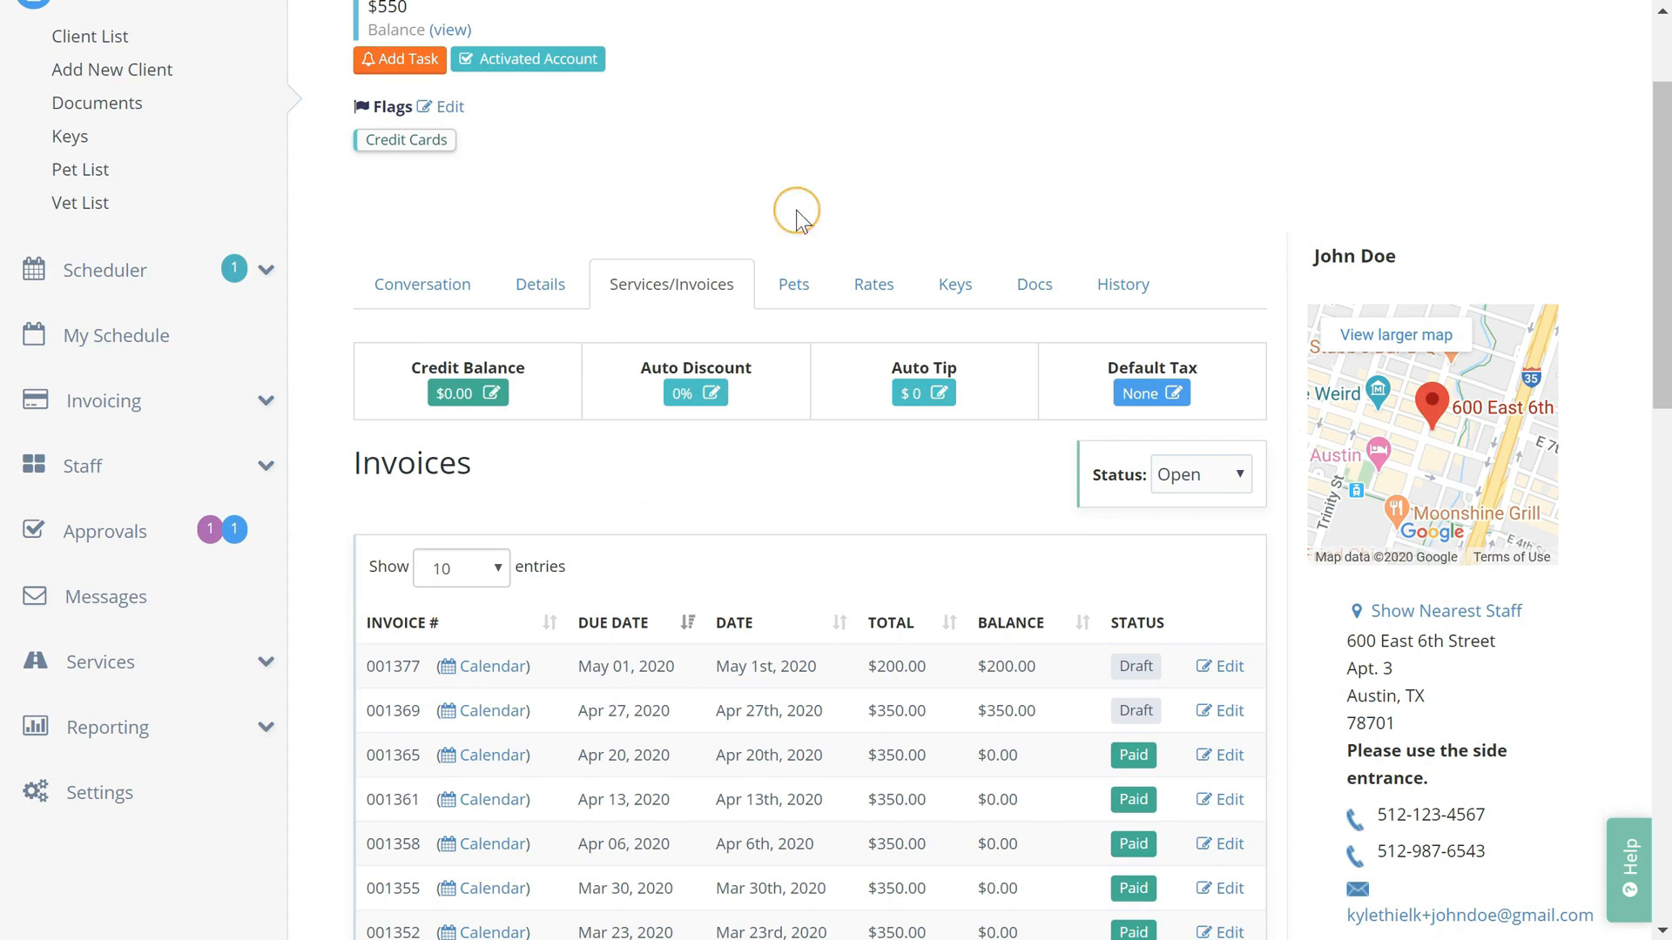
Review the client's Pets tab
click(793, 286)
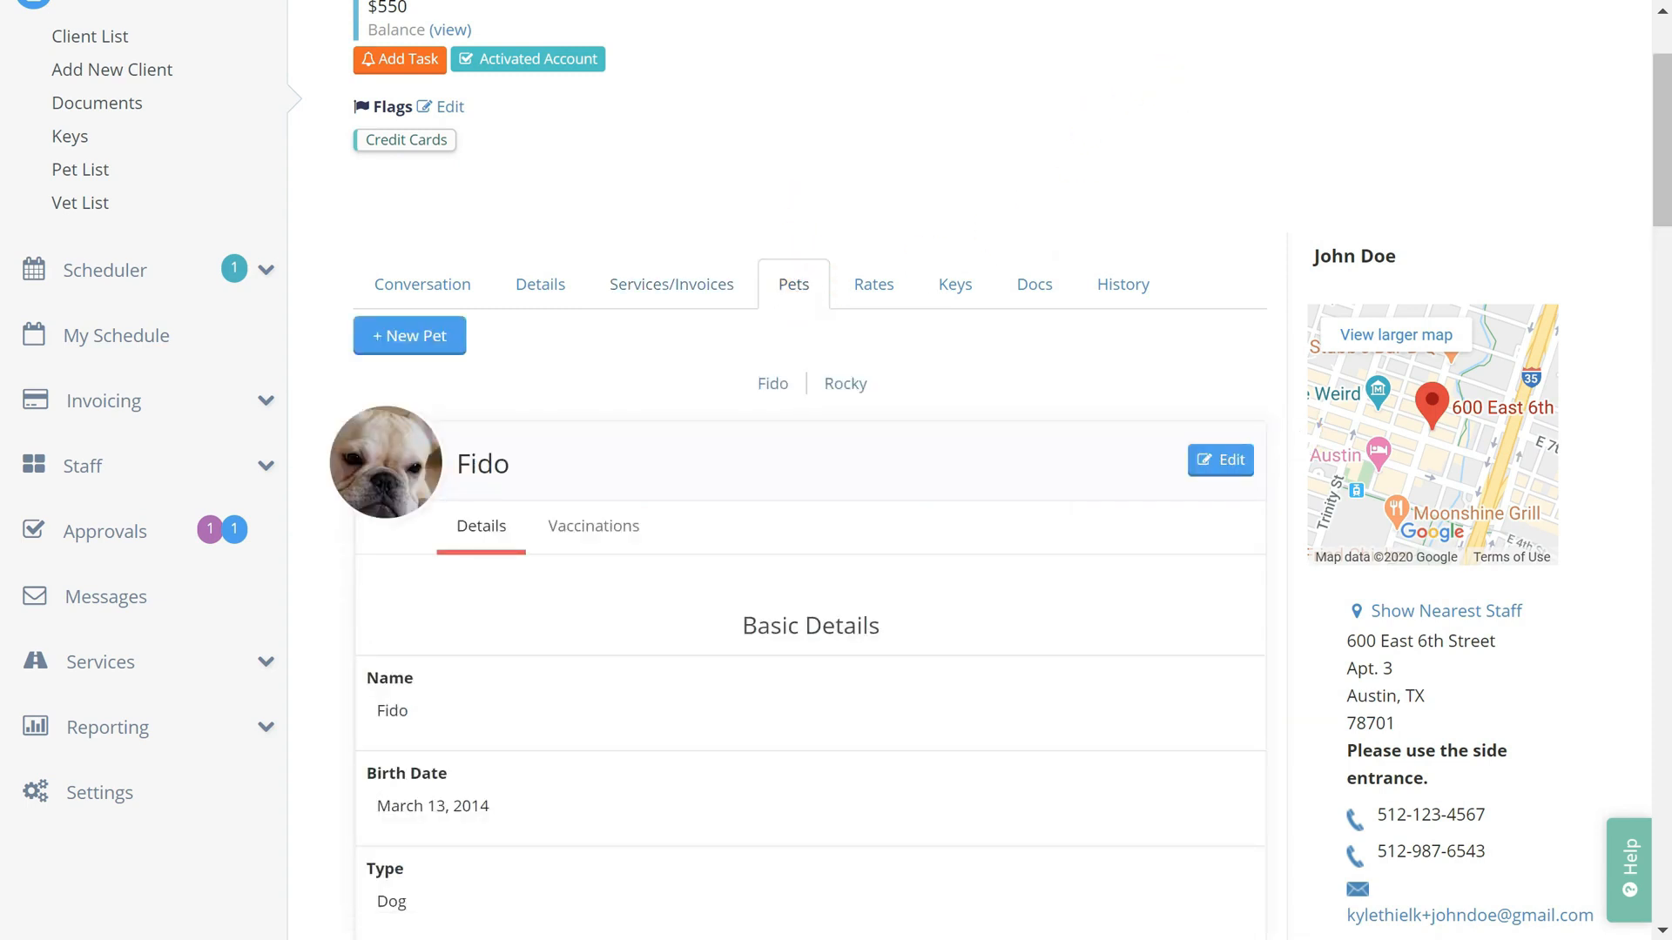
scroll(835, 471, down, 3)
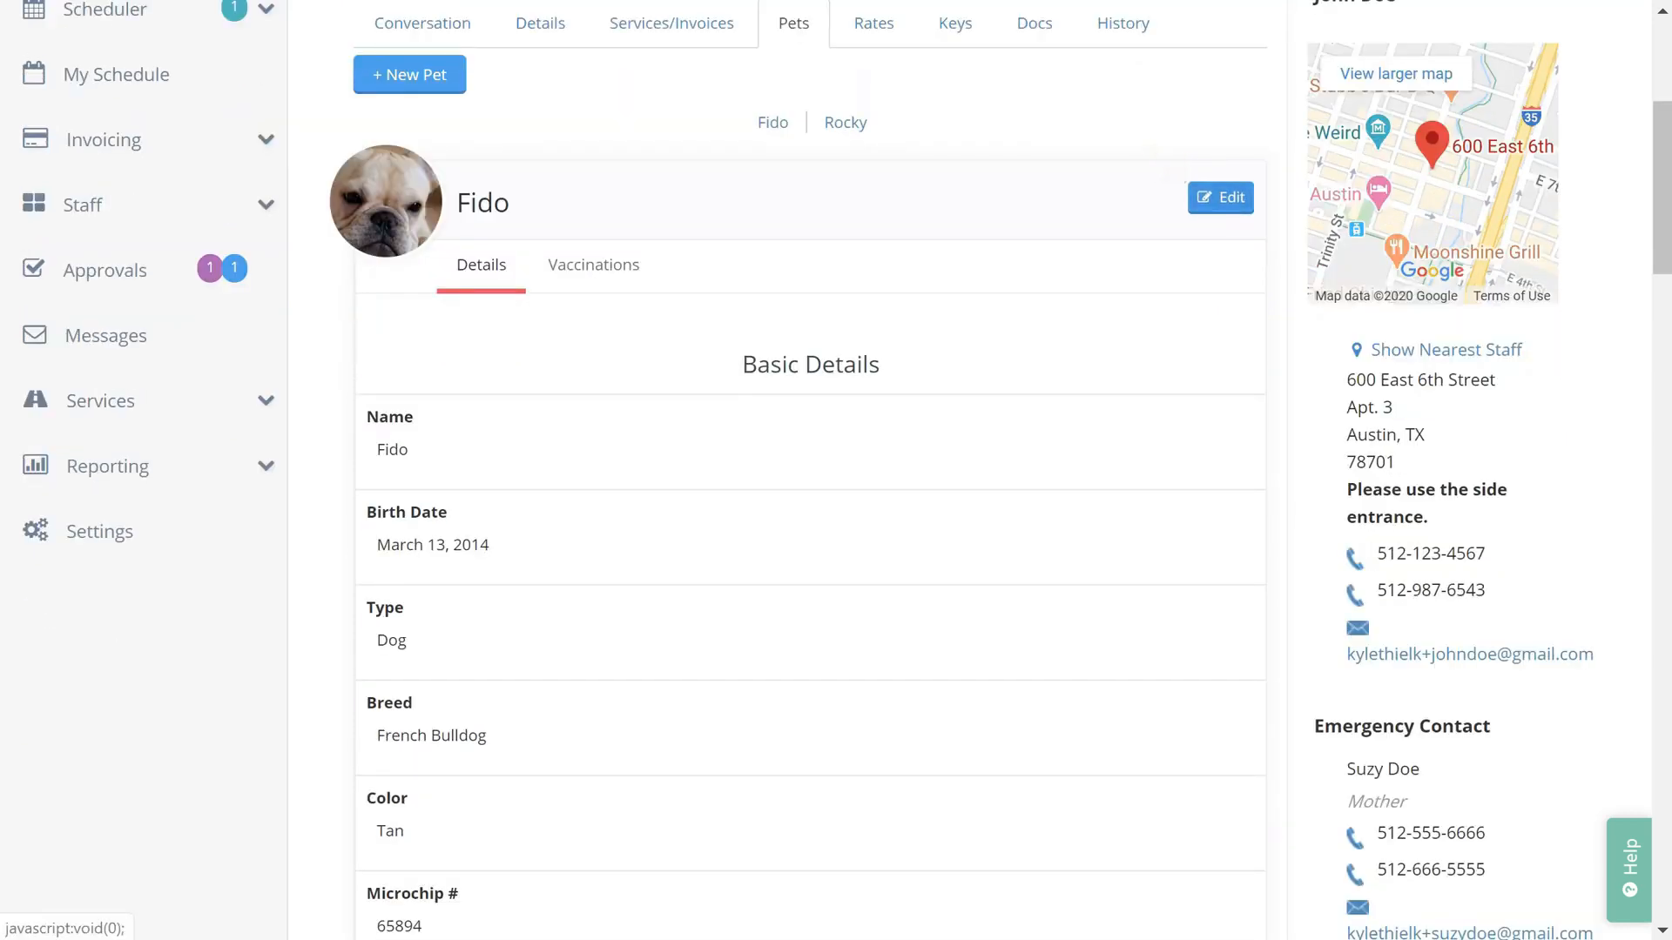
scroll(1069, 347, up, 2)
Check the client's Rates, keeping Dog Walking in dollars, then view Keys and Docs
click(878, 215)
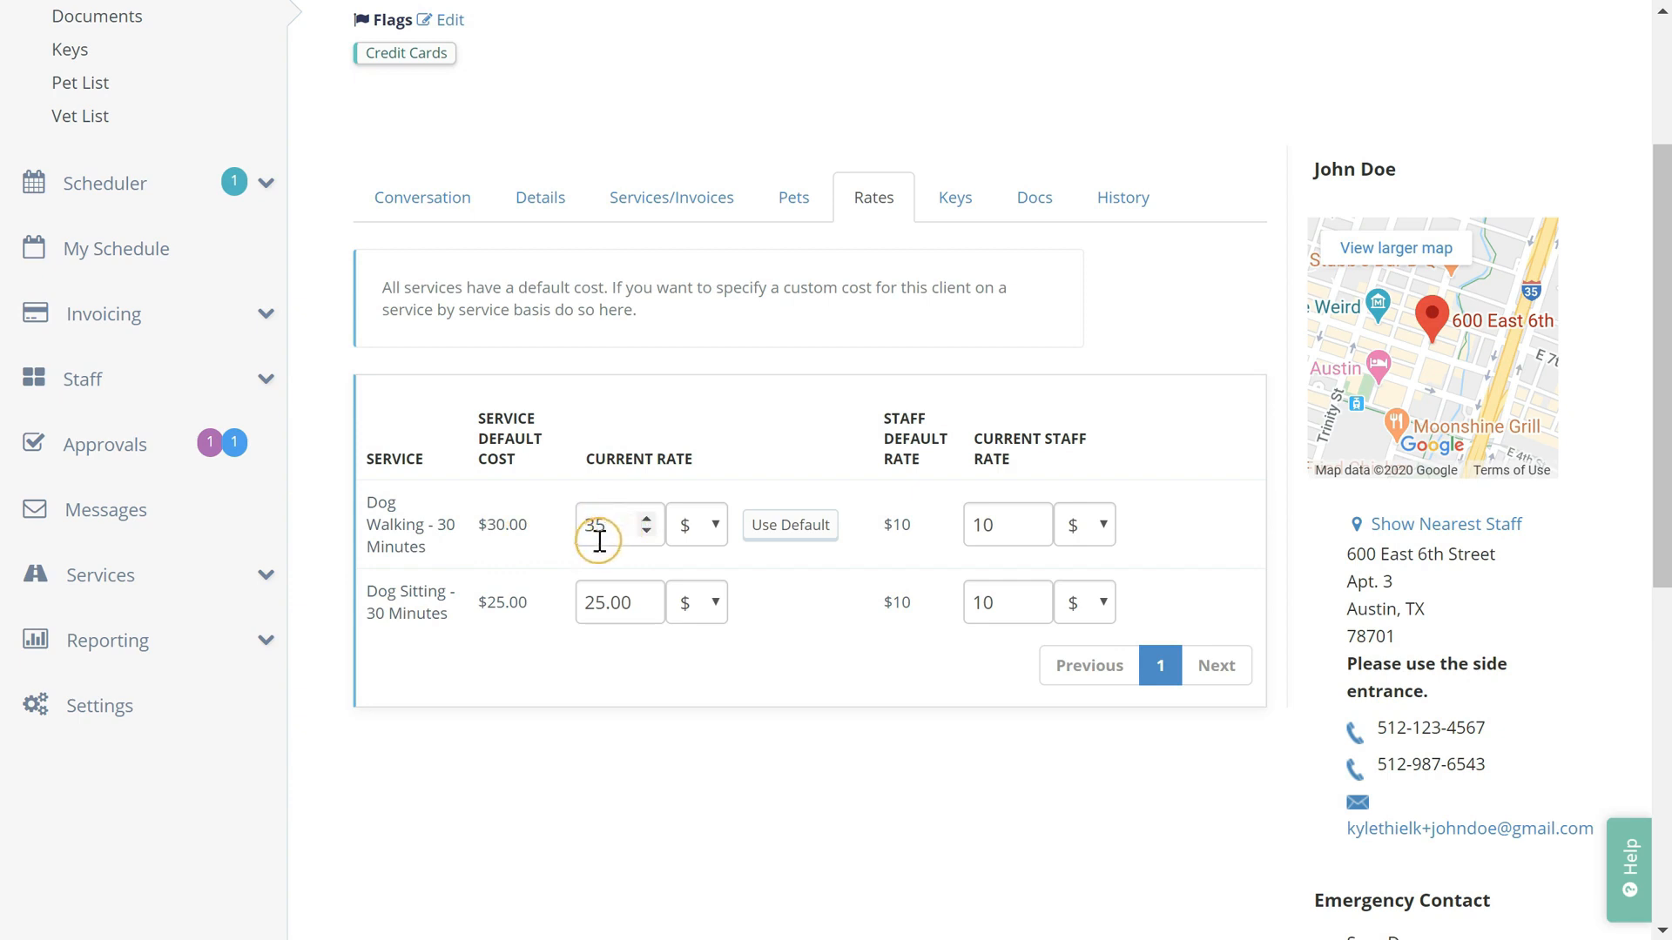
click(697, 524)
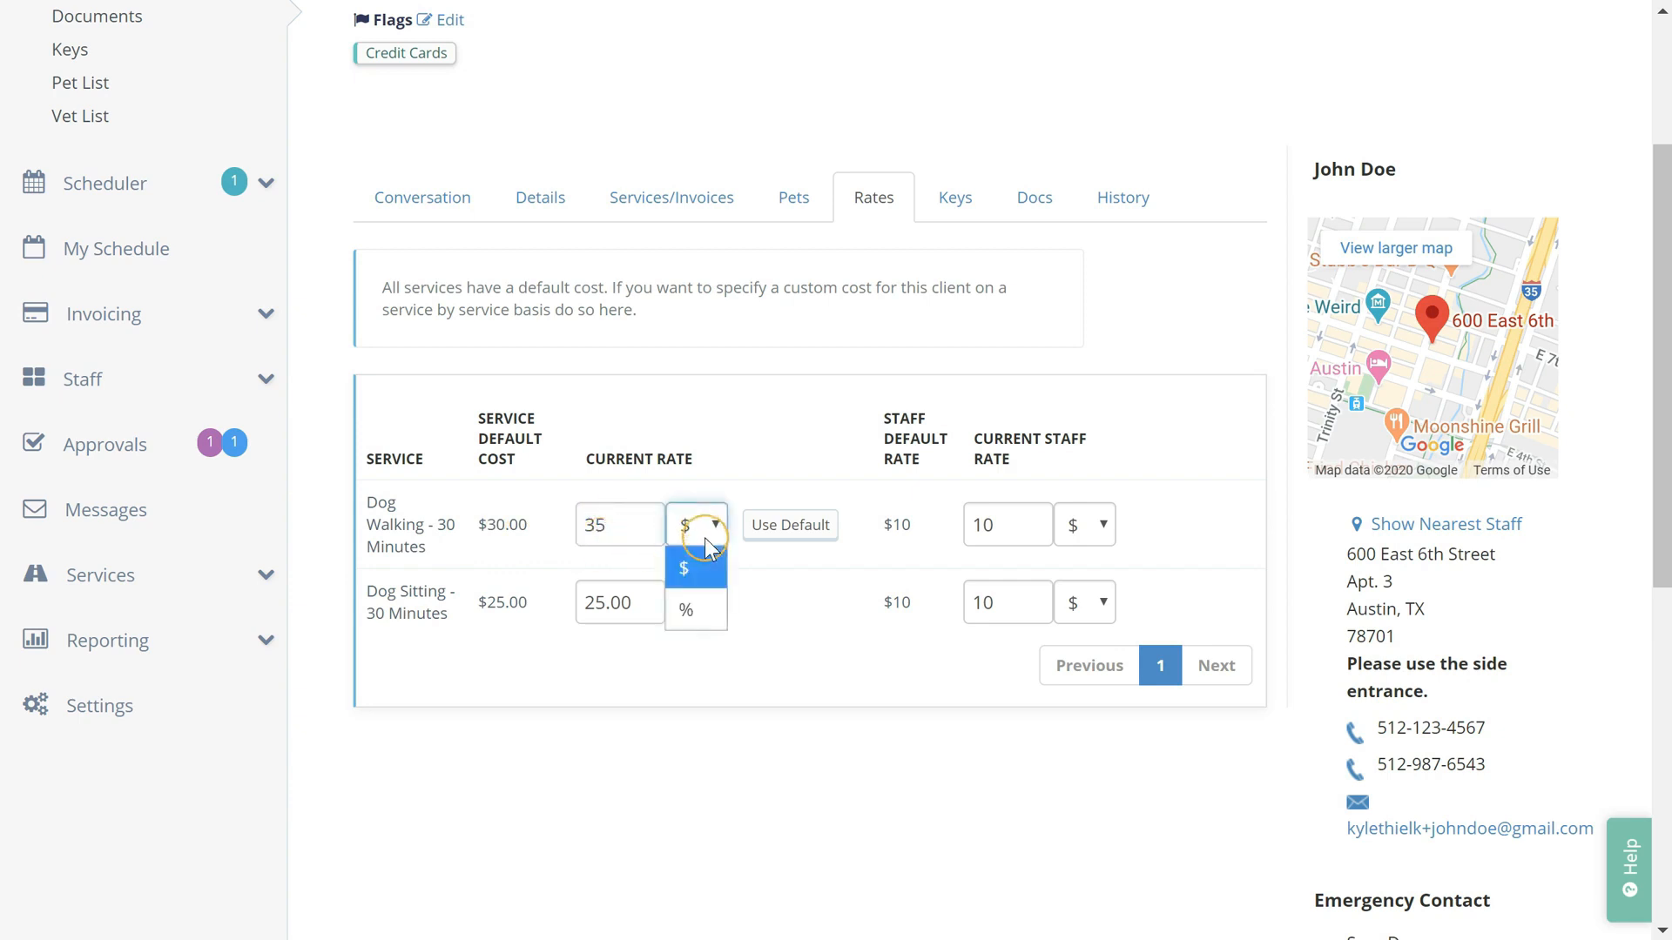
click(691, 568)
click(955, 204)
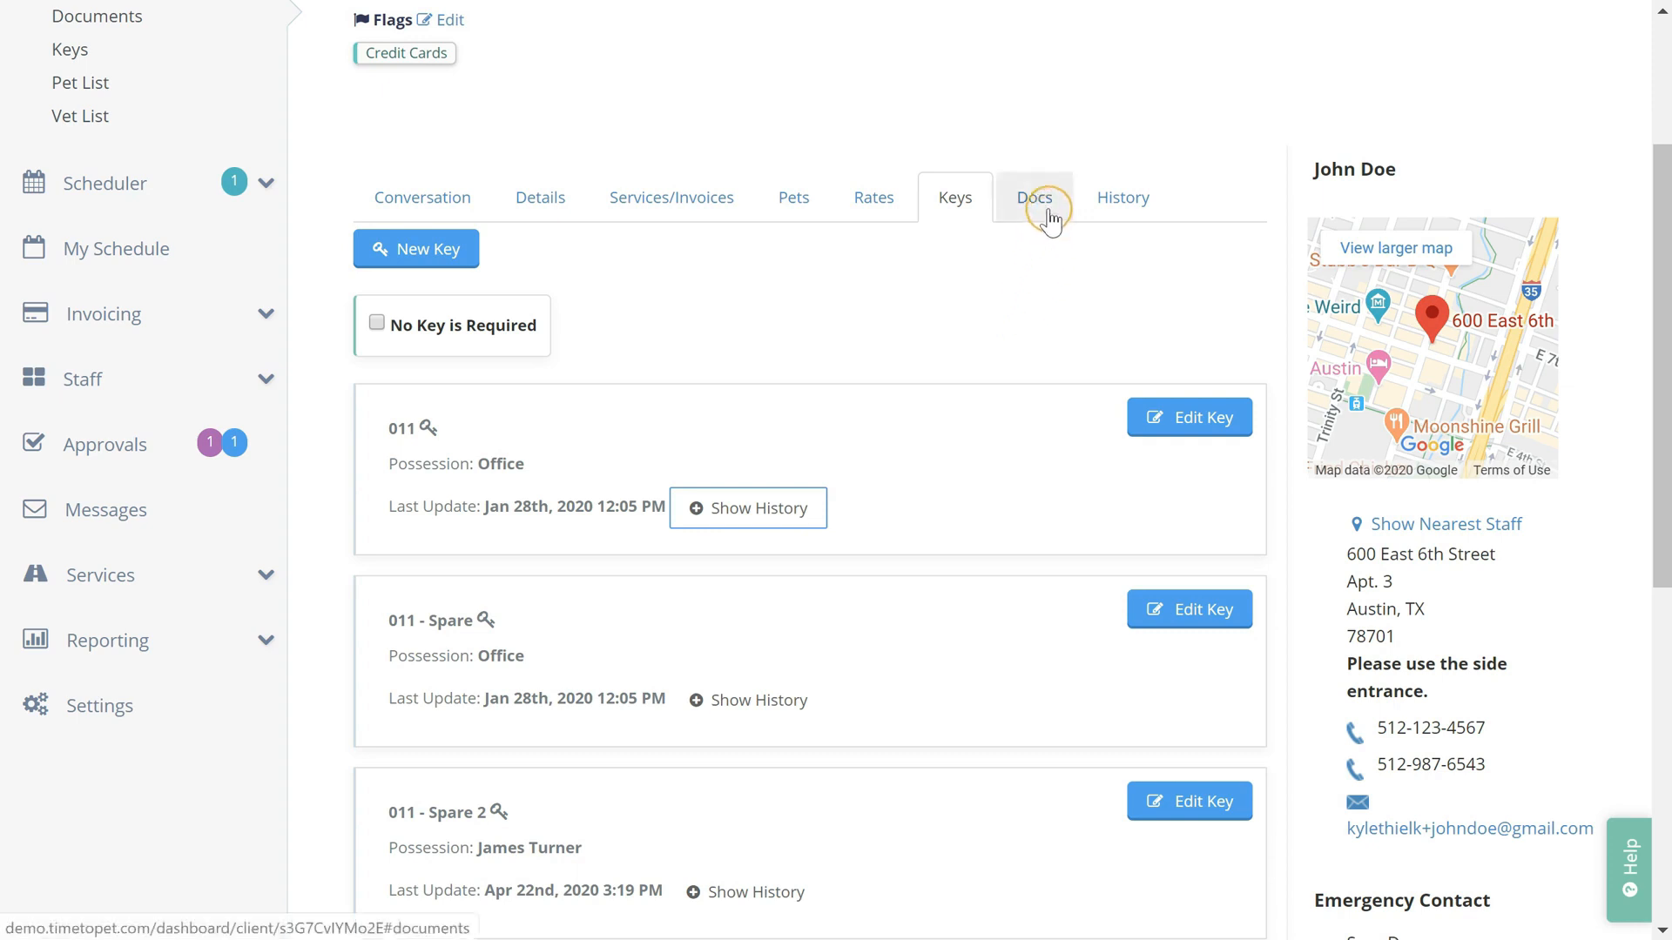
click(1050, 217)
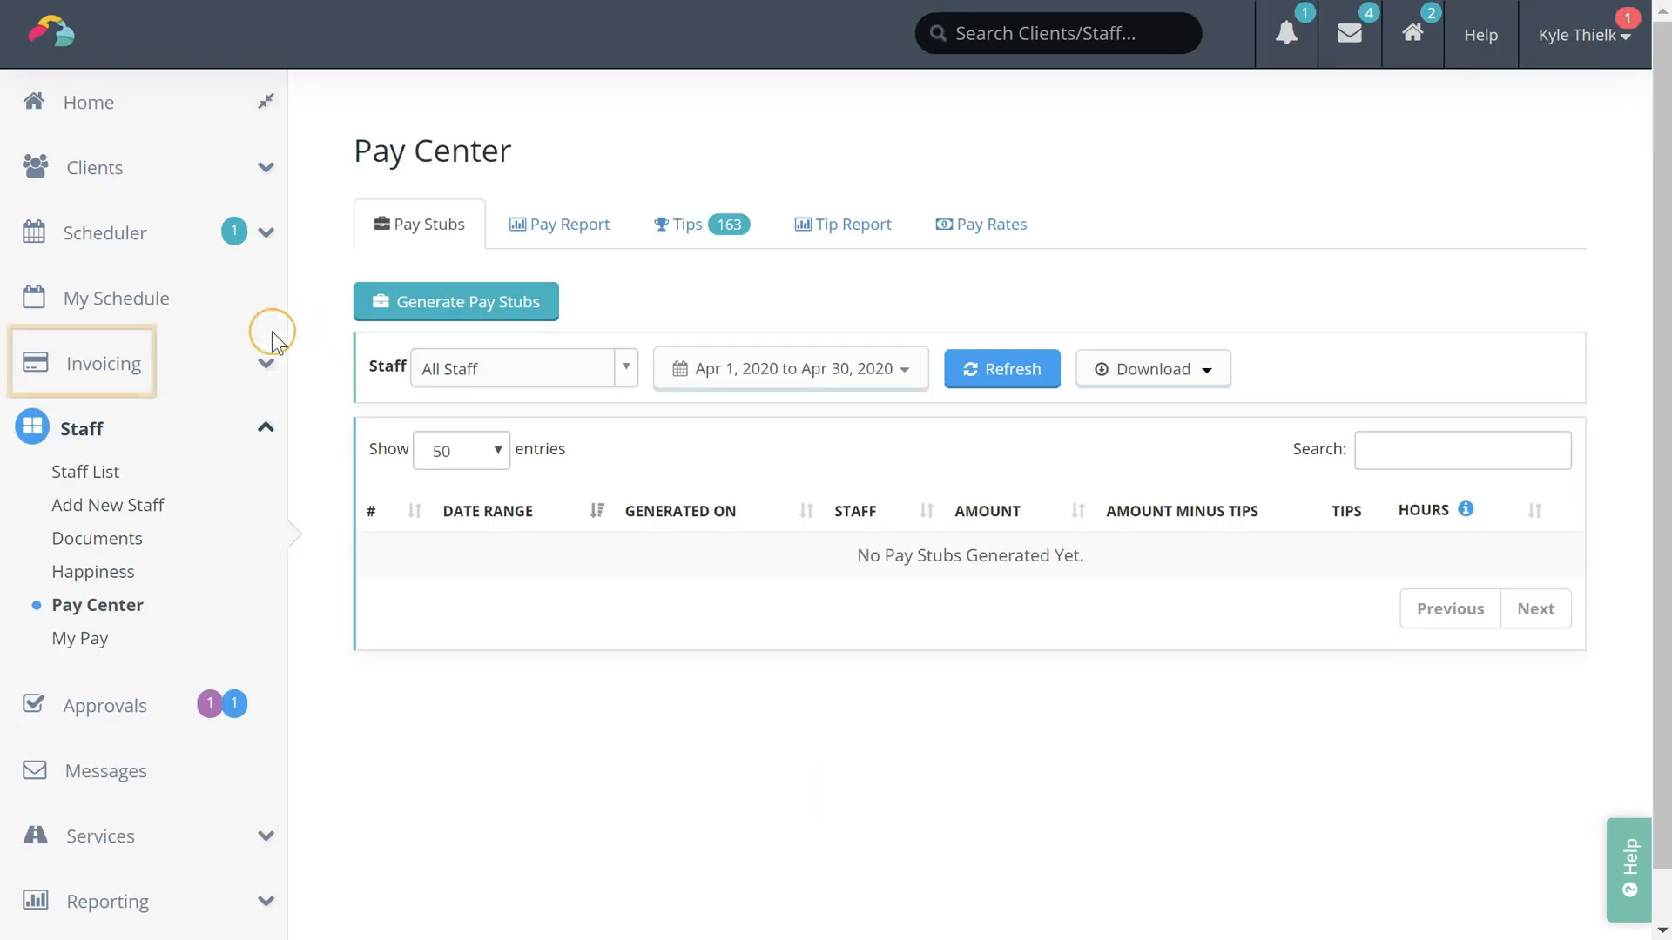
Go to the Invoice List and scroll down to draft invoice 001369 for $350.00
click(162, 380)
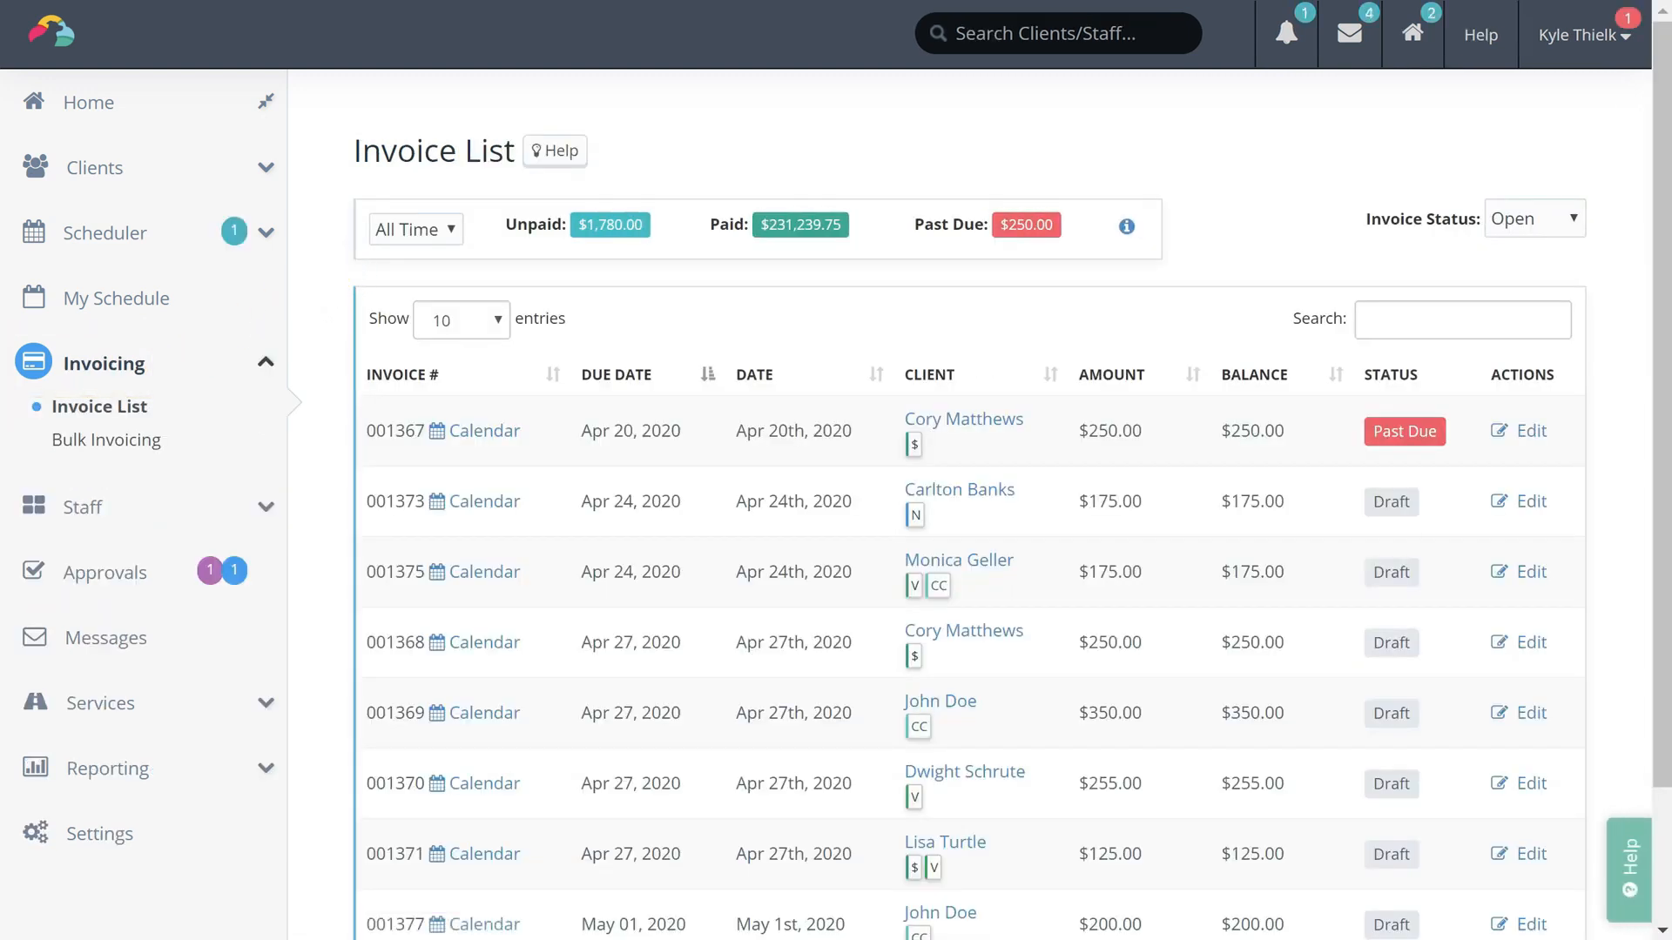
scroll(969, 522, down, 1)
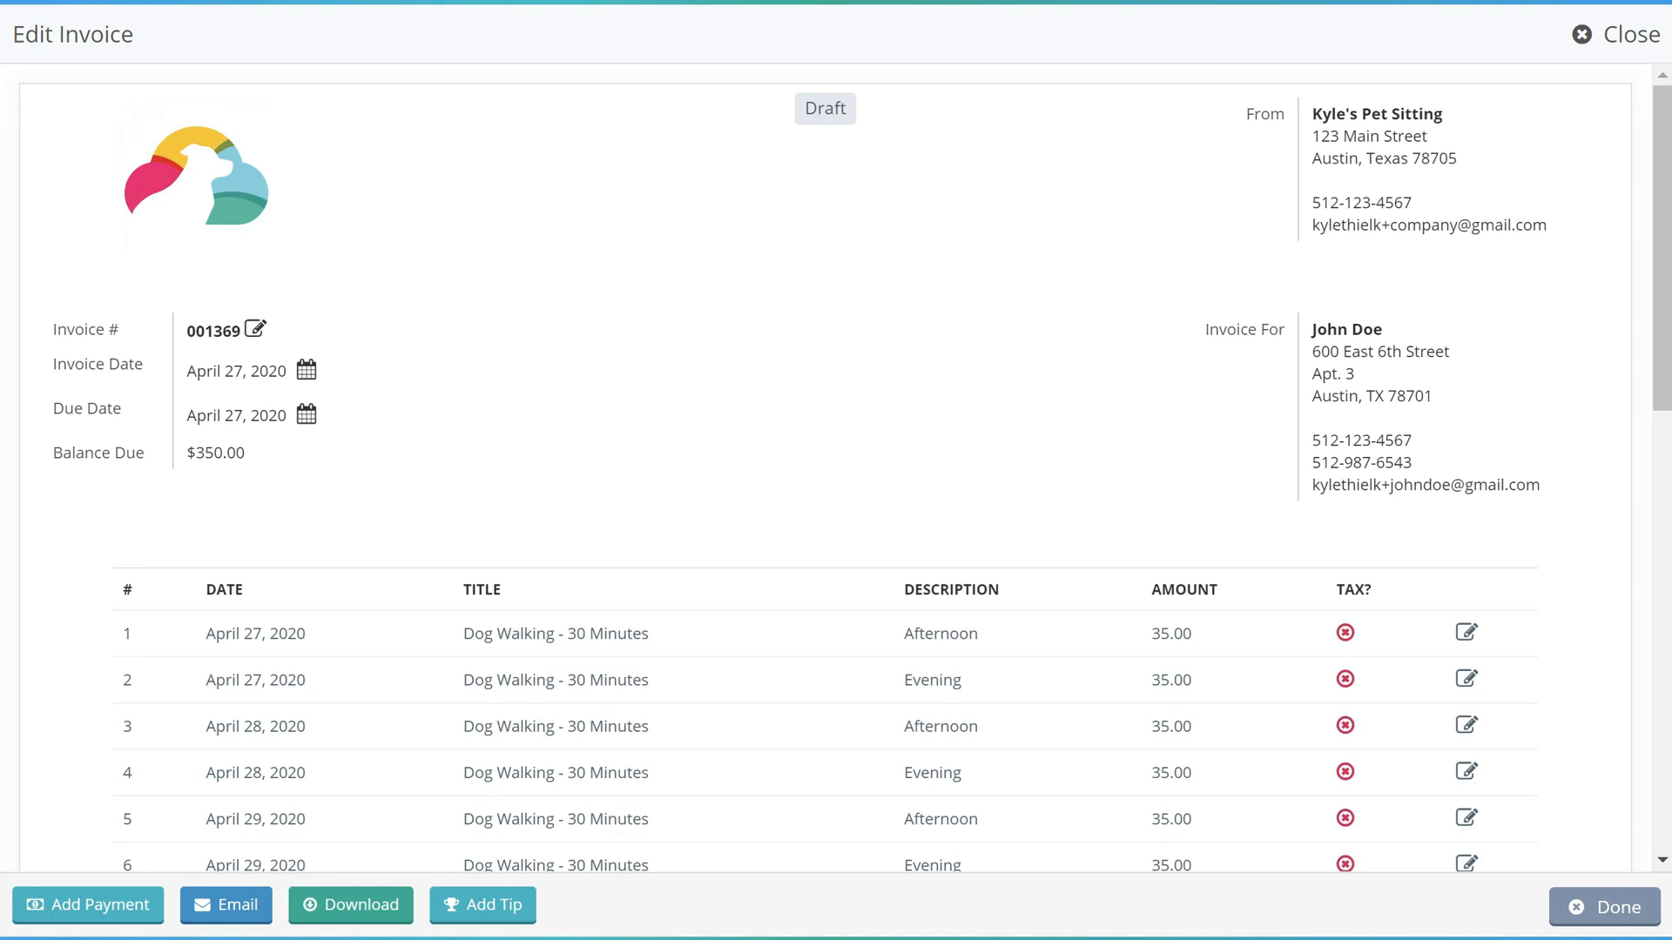
Edit and save the first line item of invoice 001369, then close the invoice editor
click(1466, 635)
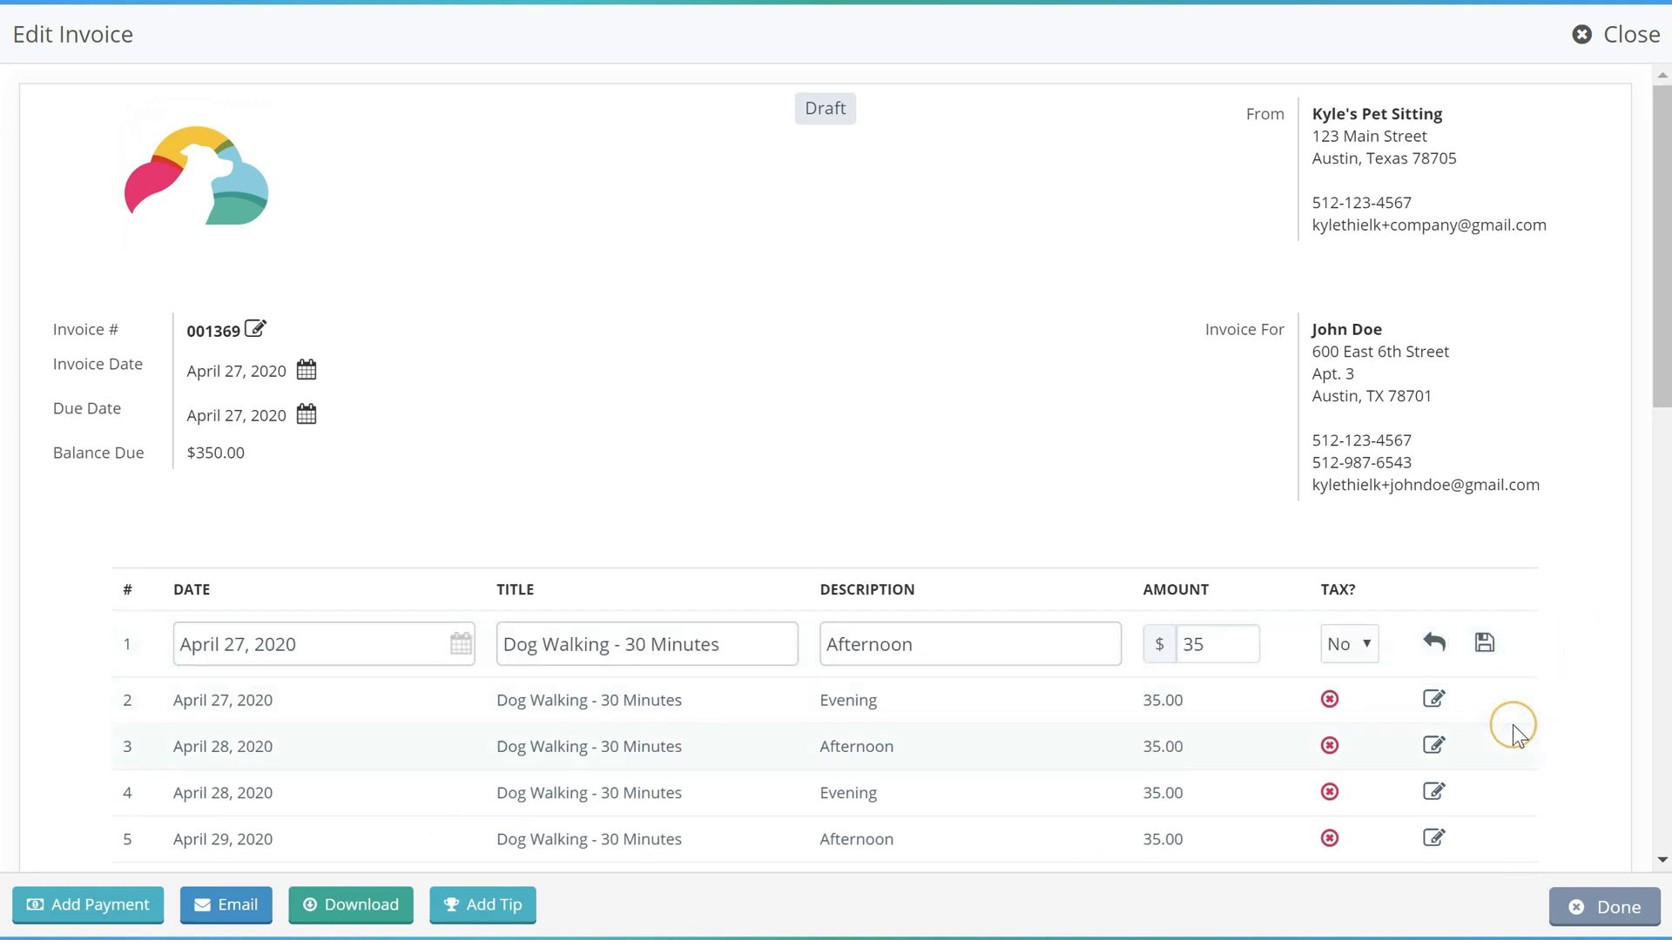
click(1484, 646)
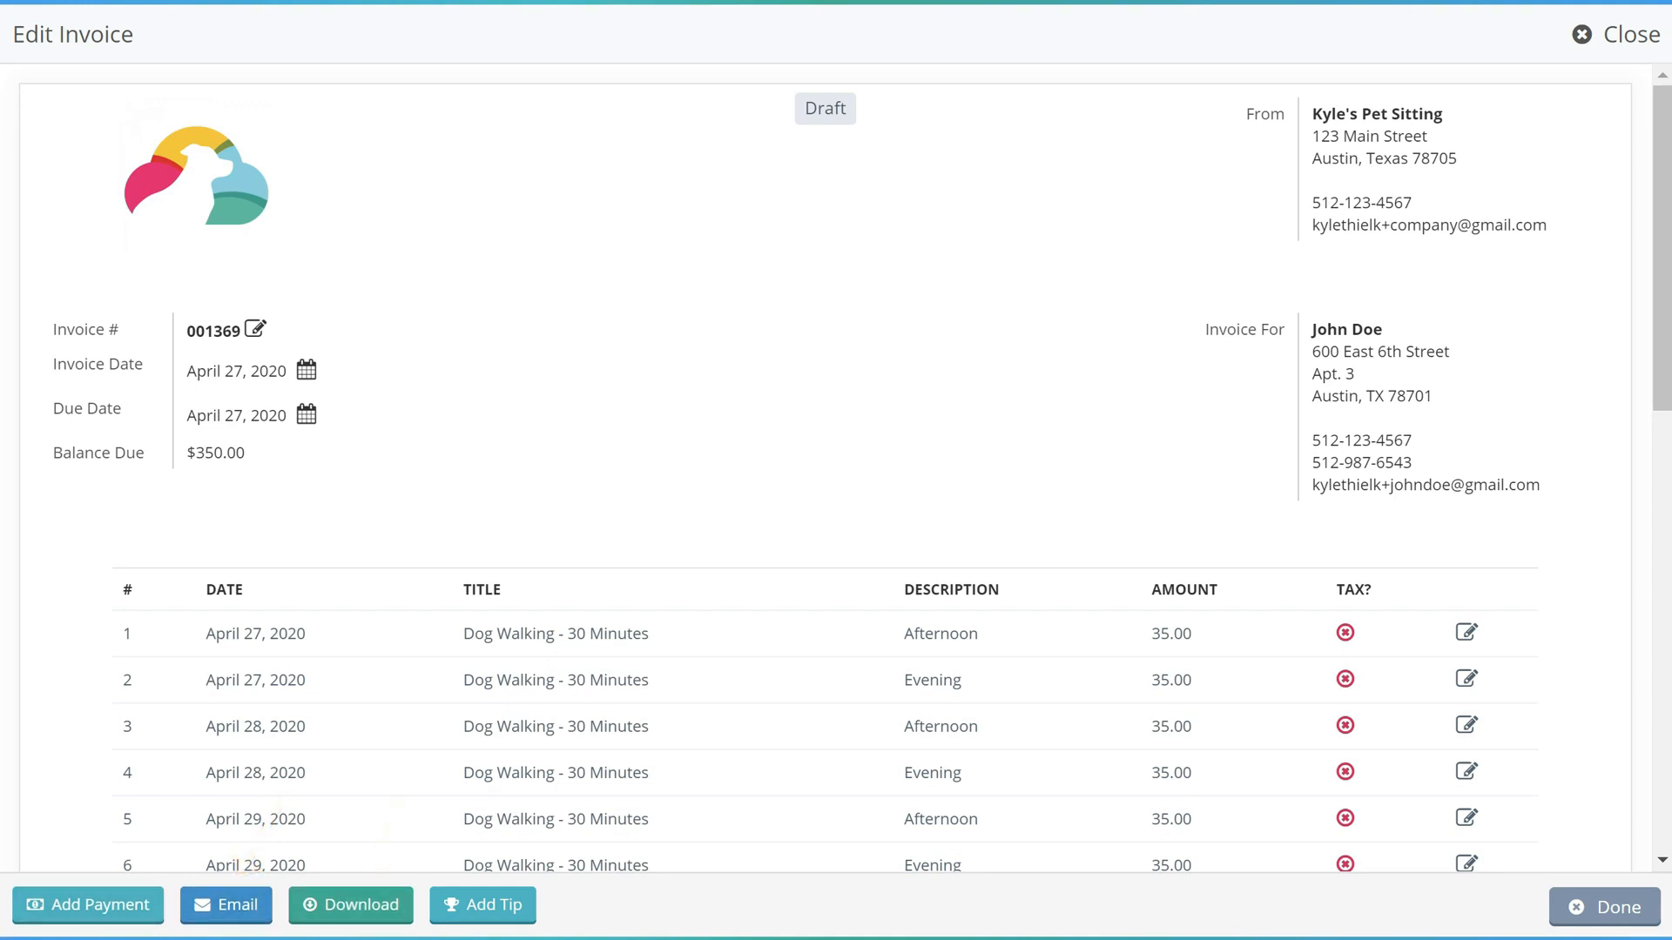
click(1595, 910)
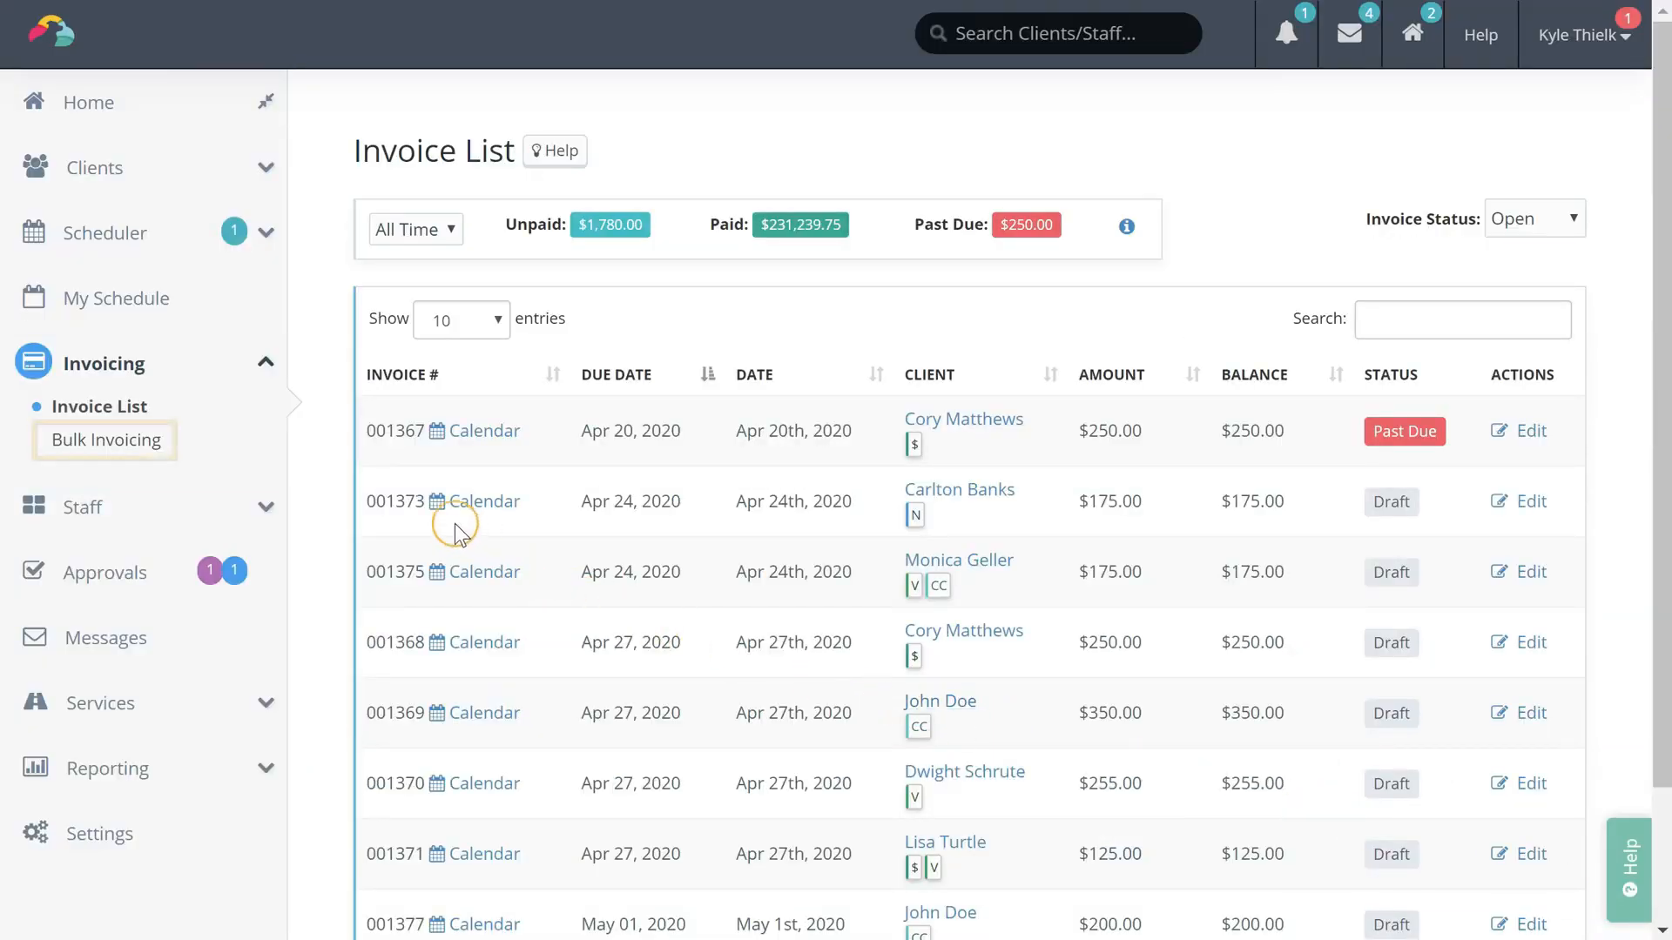
Search Bulk Invoicing for not-fully-paid invoices with Any Due Date
click(151, 446)
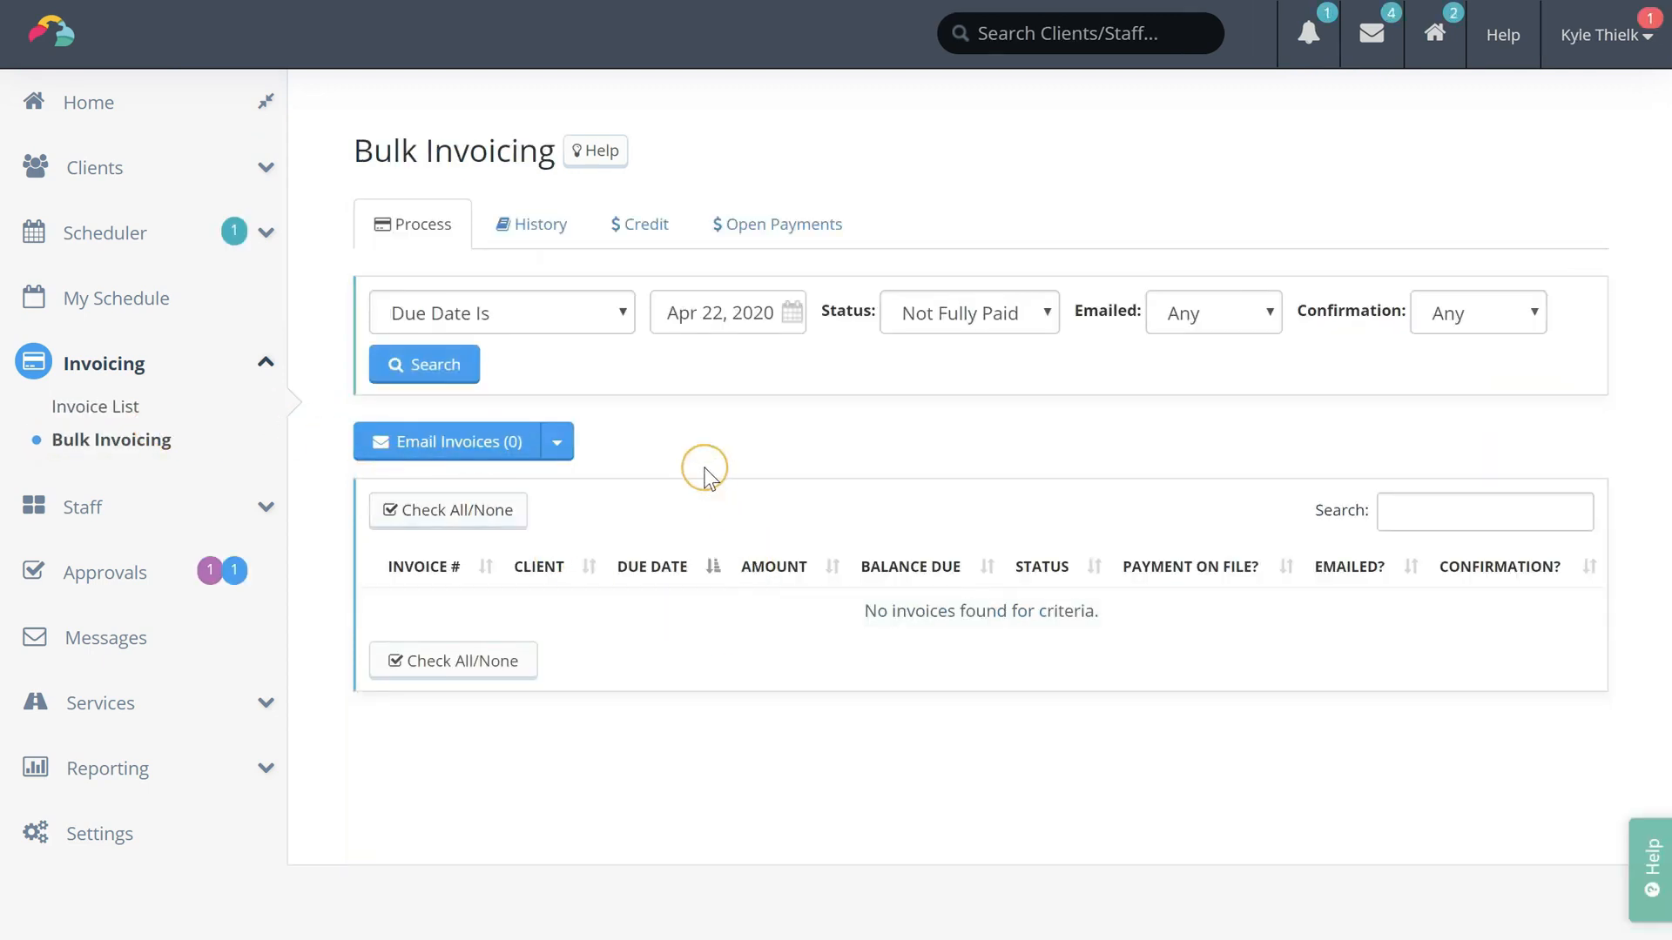
click(579, 324)
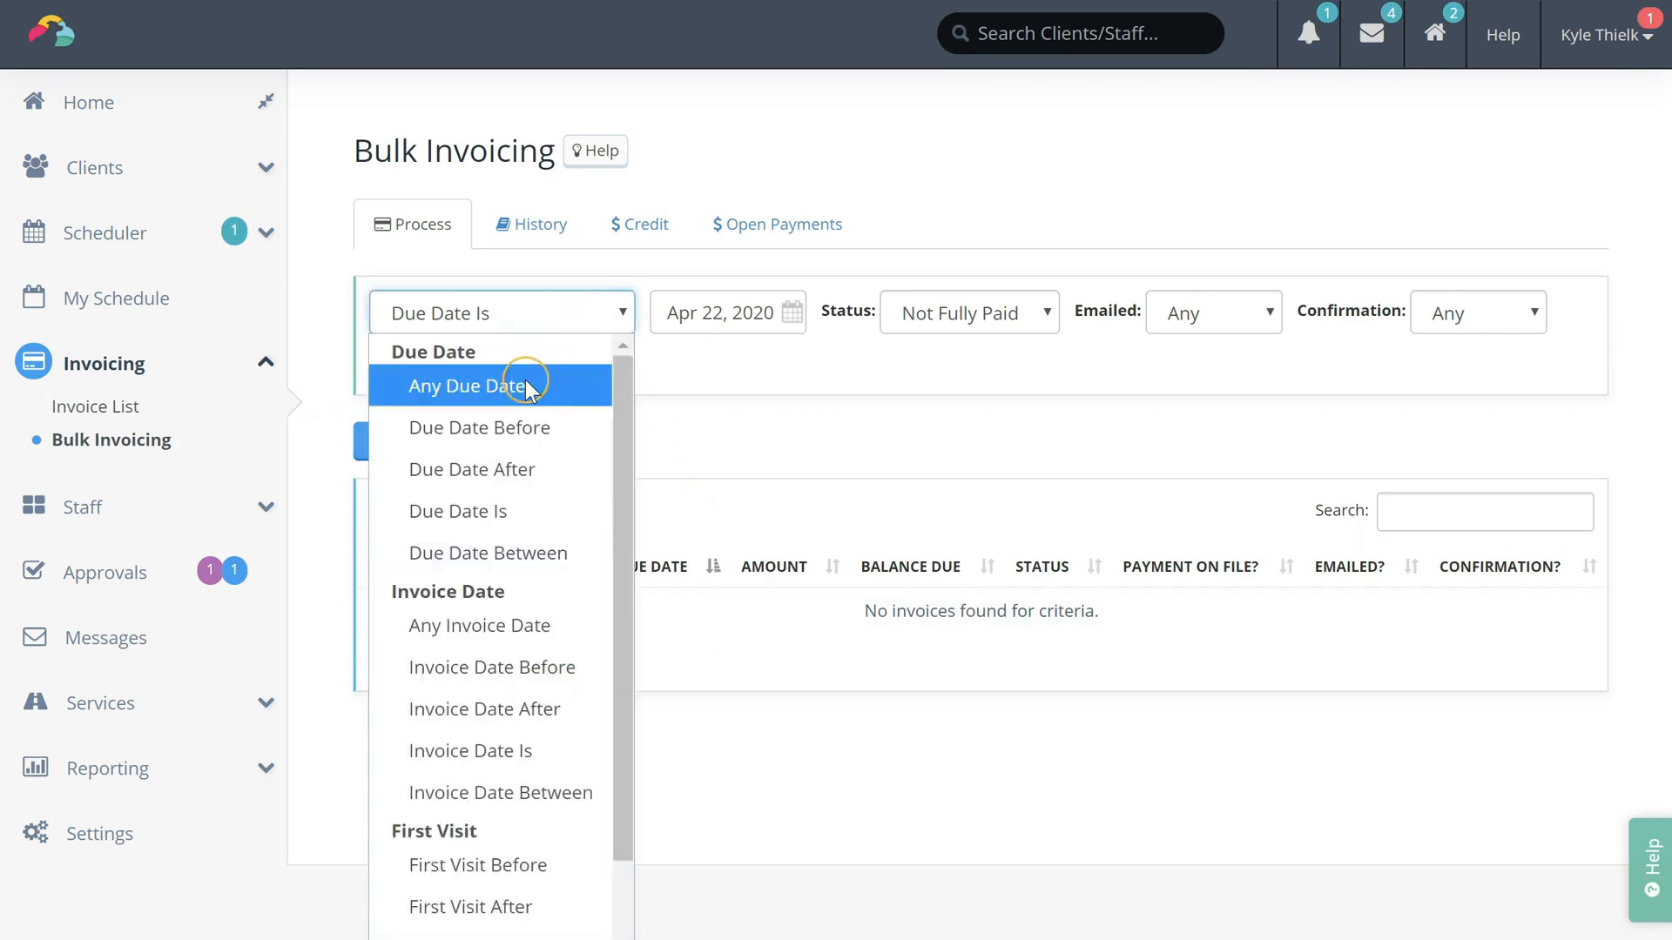
click(530, 381)
click(1453, 334)
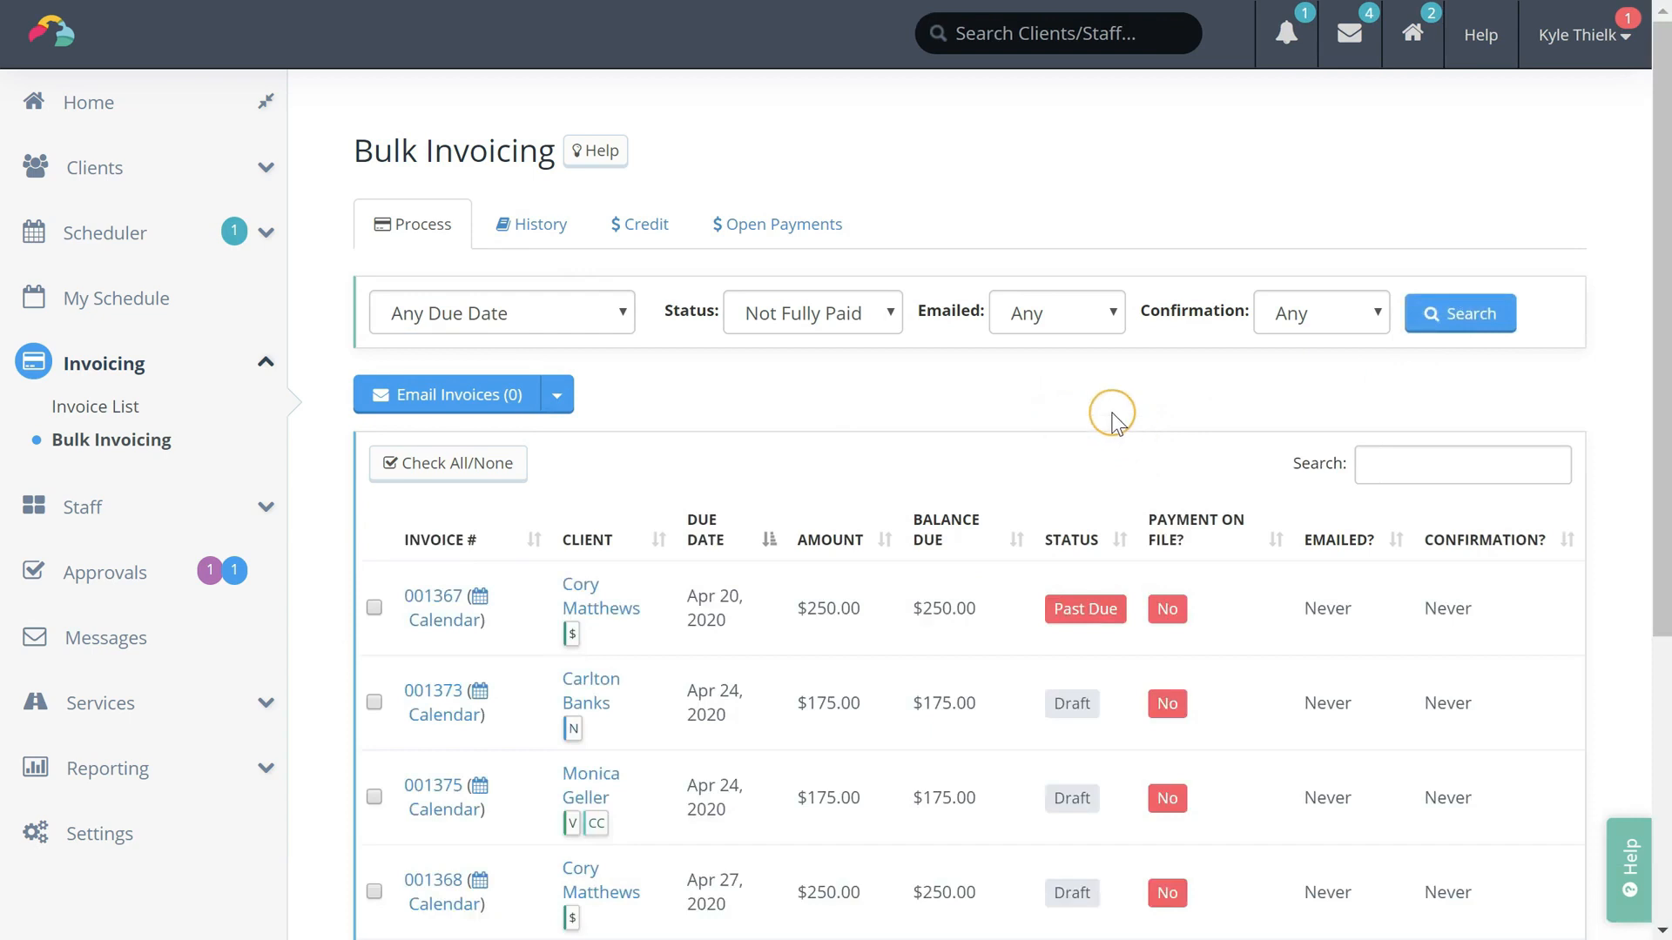
scroll(1132, 435, down, 1)
scroll(1141, 412, down, 1)
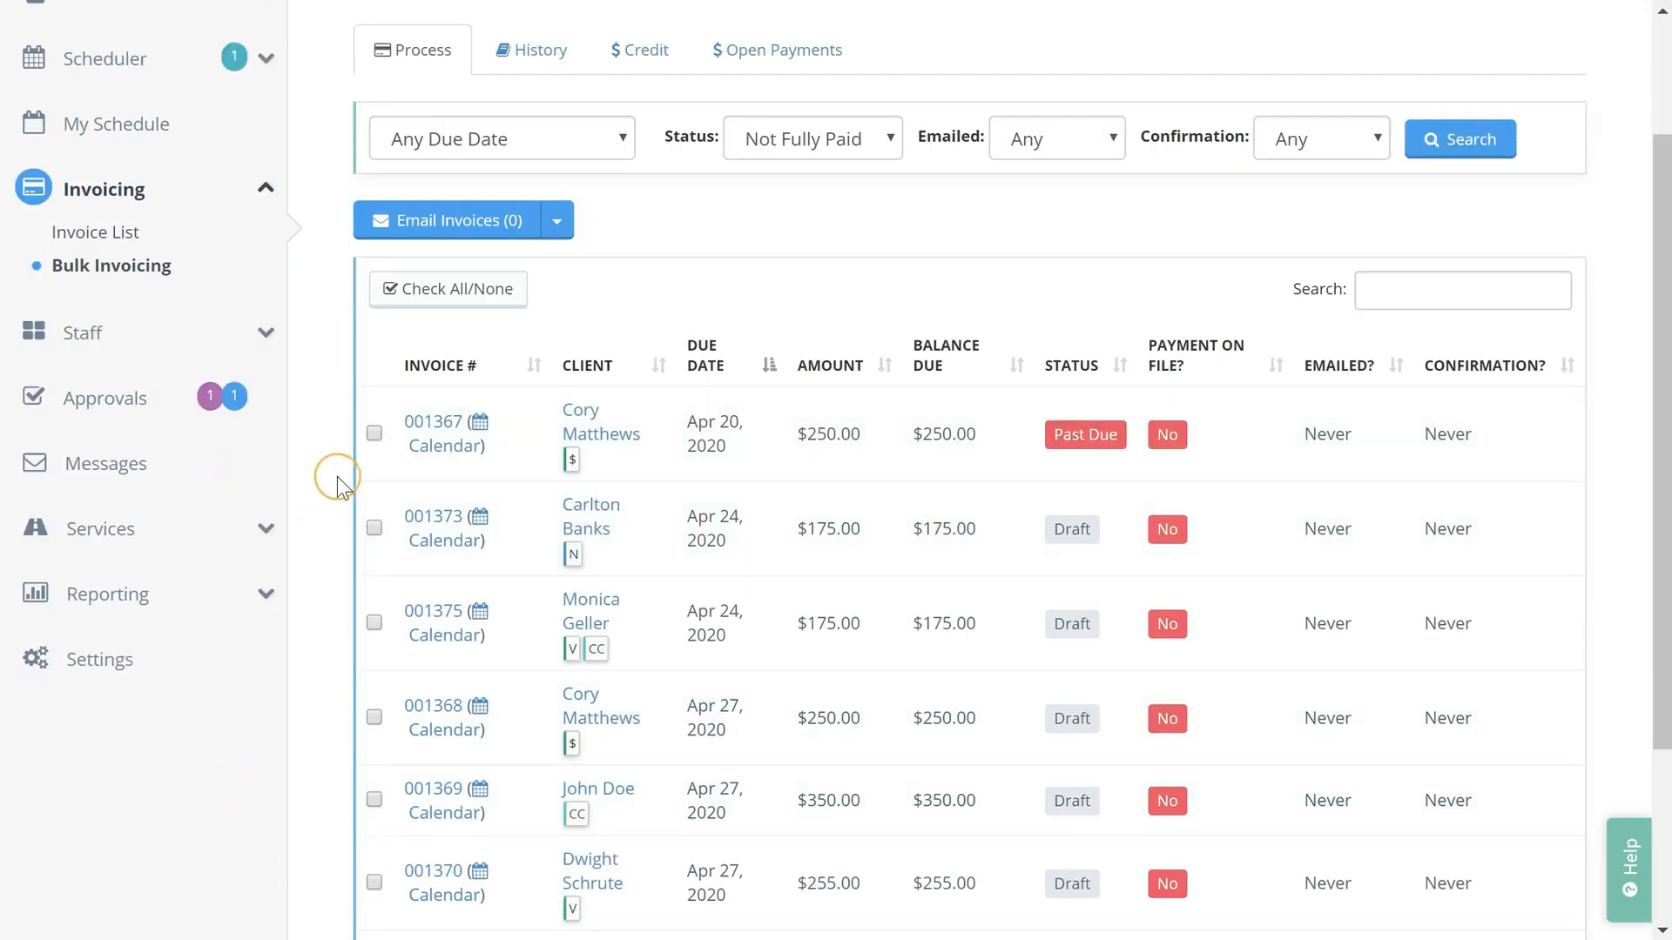
Tick invoices 001367, 001373, 001375, 001368 and 001369 ($1,200) and choose Email Invoices (5)
click(375, 432)
click(375, 527)
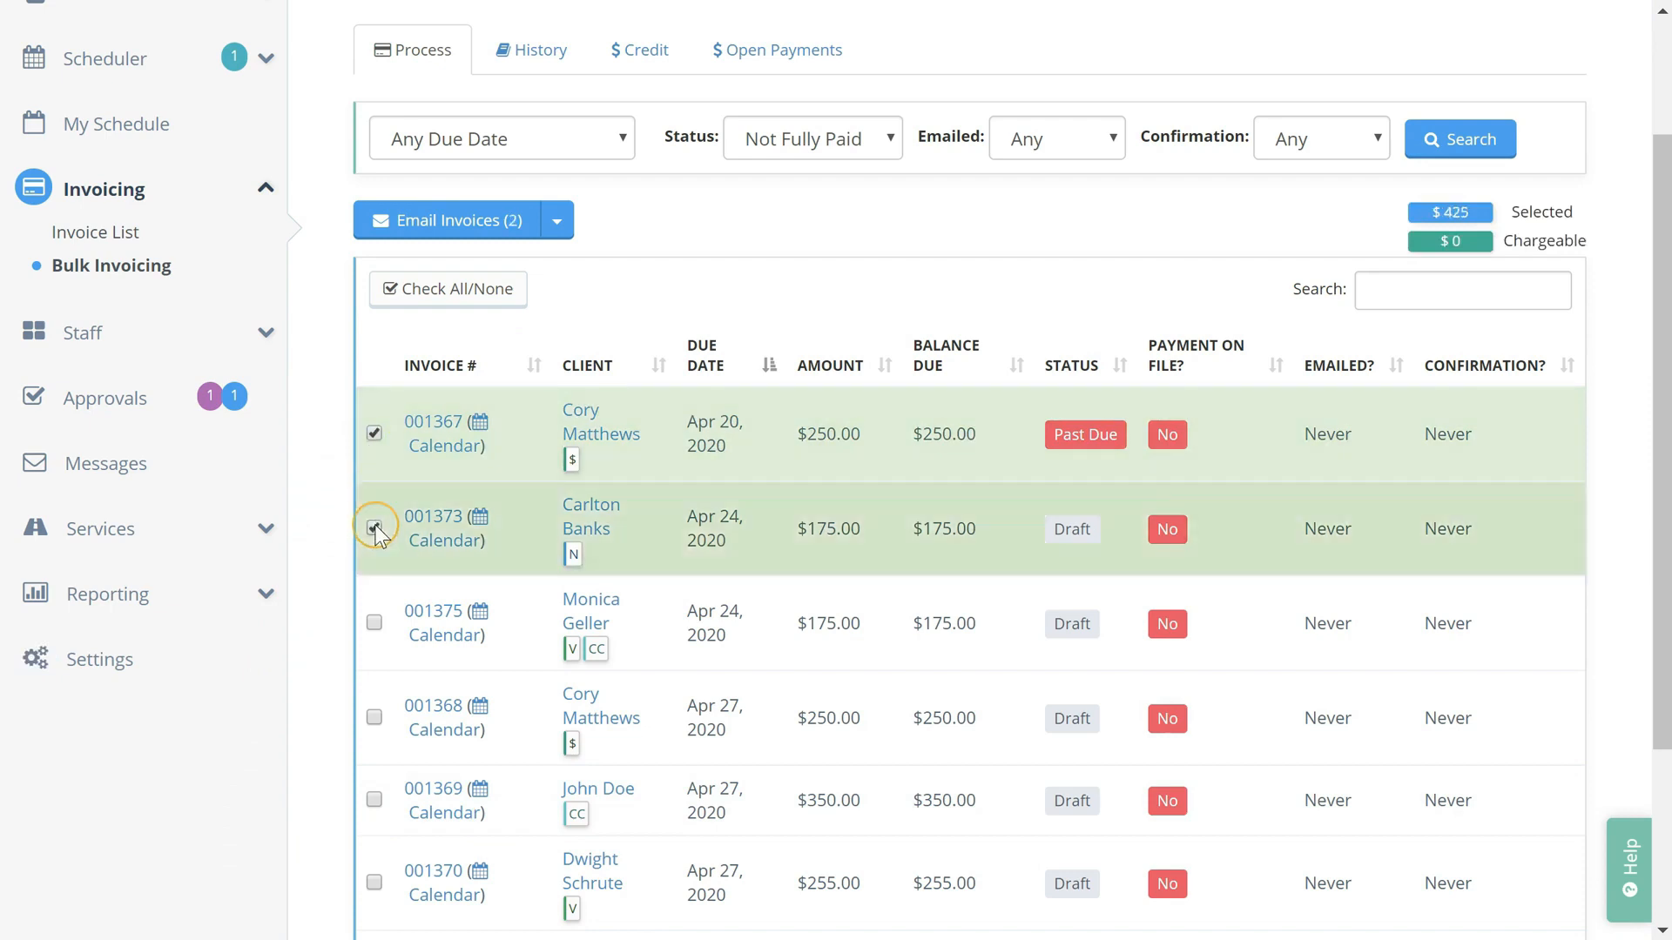
click(374, 621)
click(374, 717)
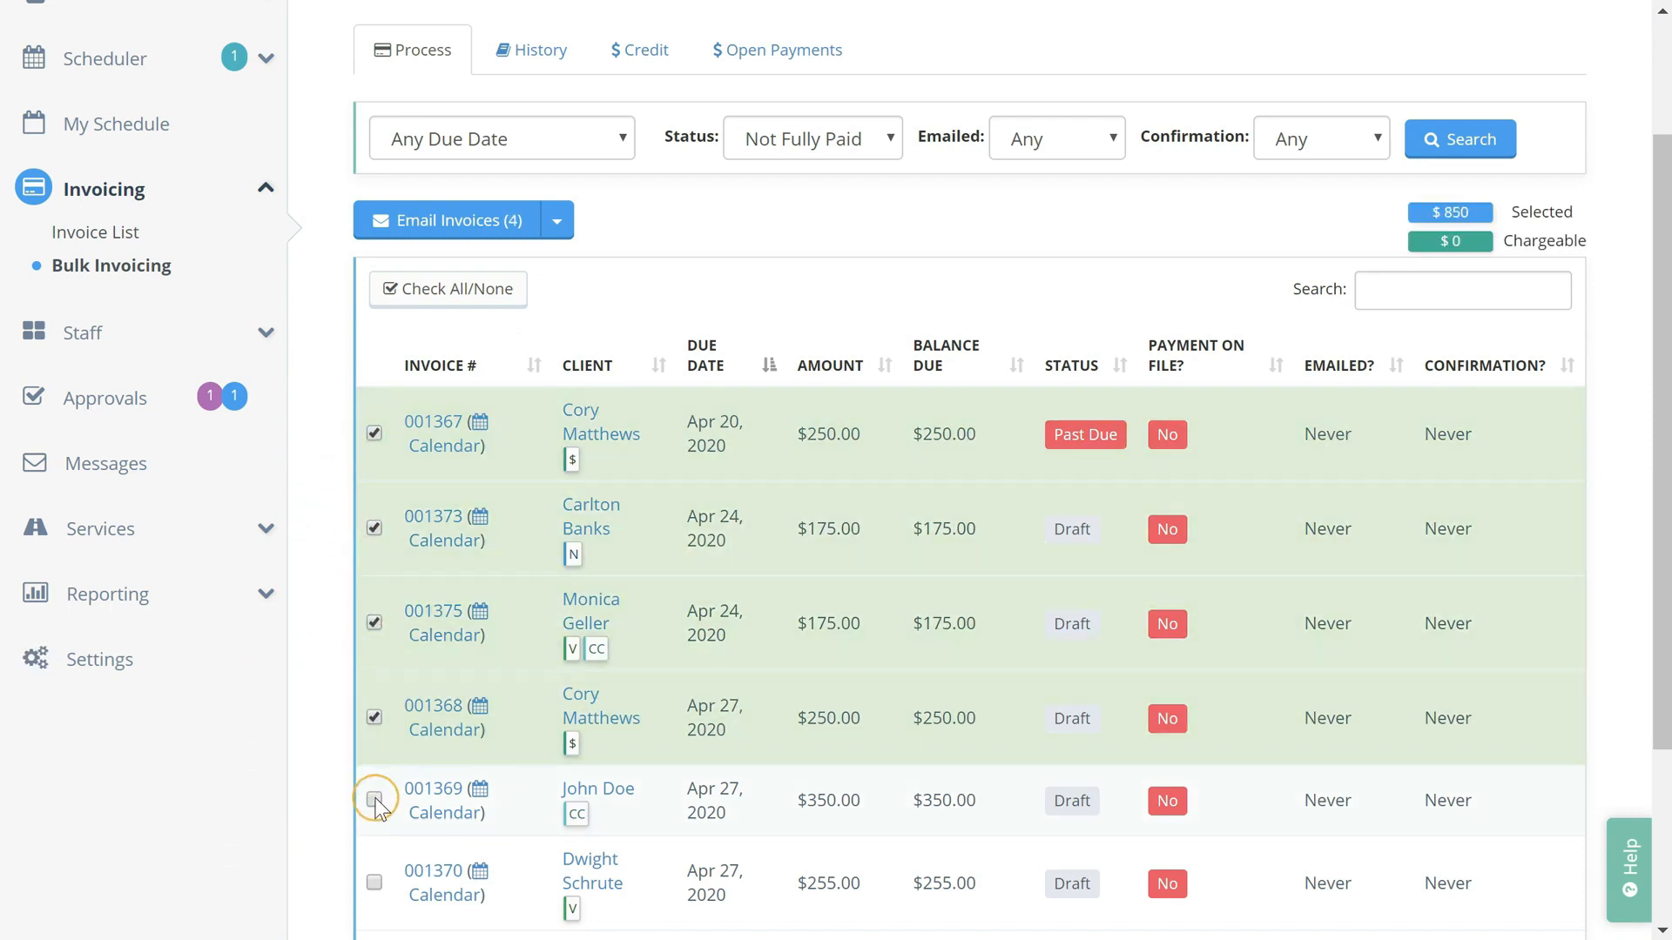
click(375, 799)
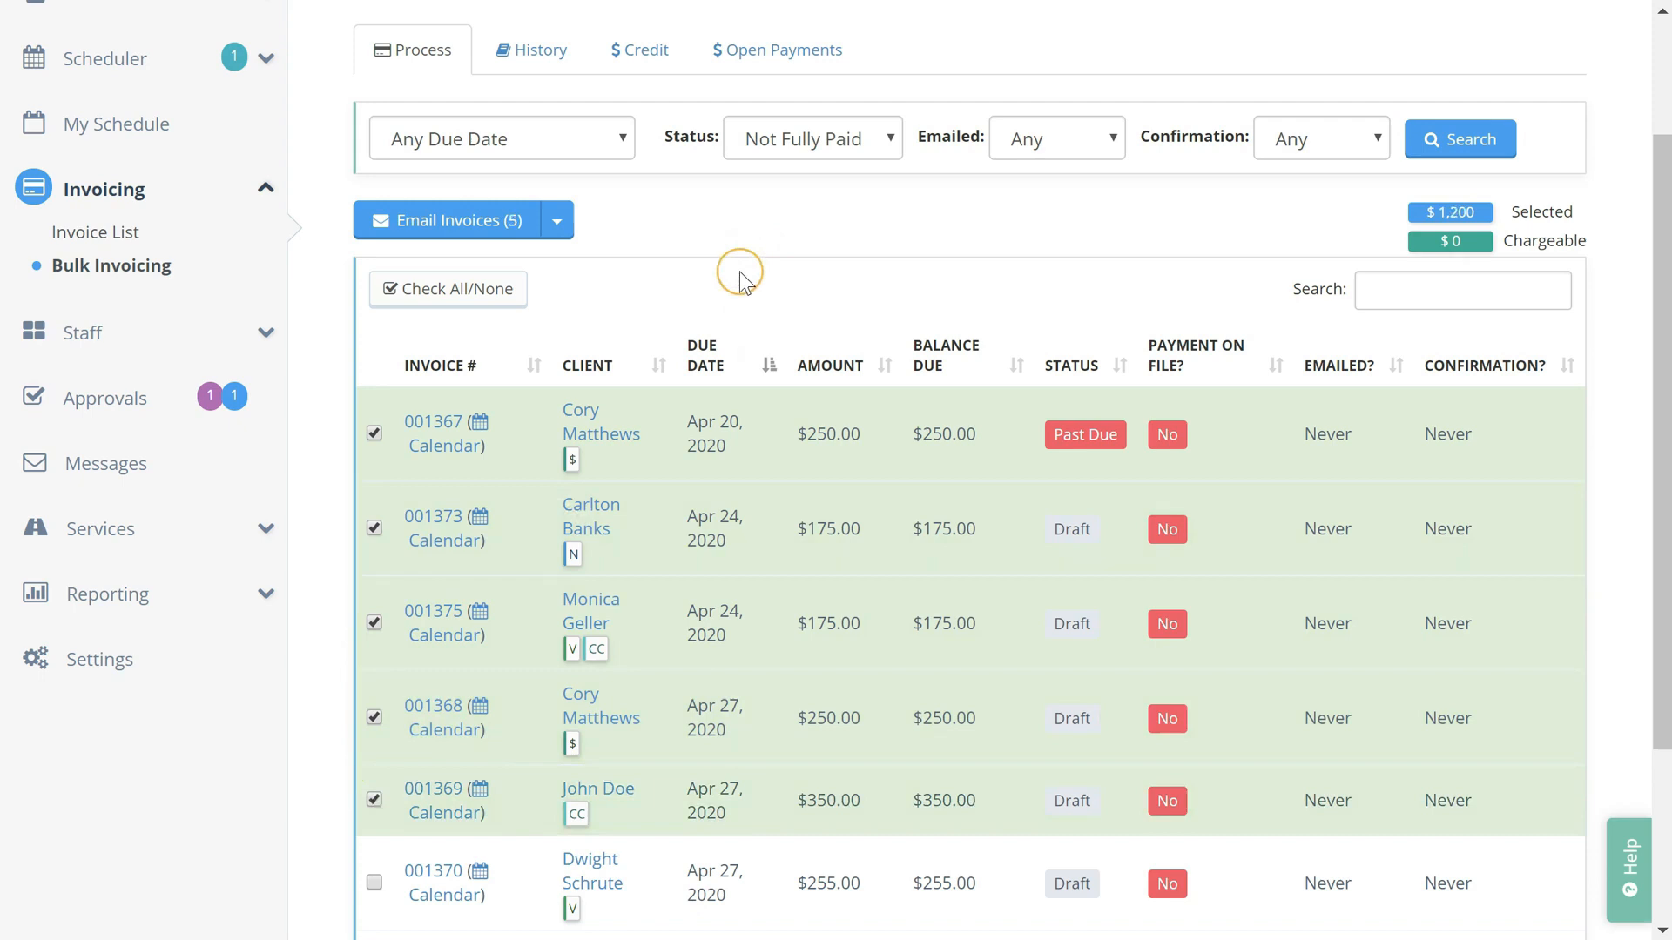
click(471, 235)
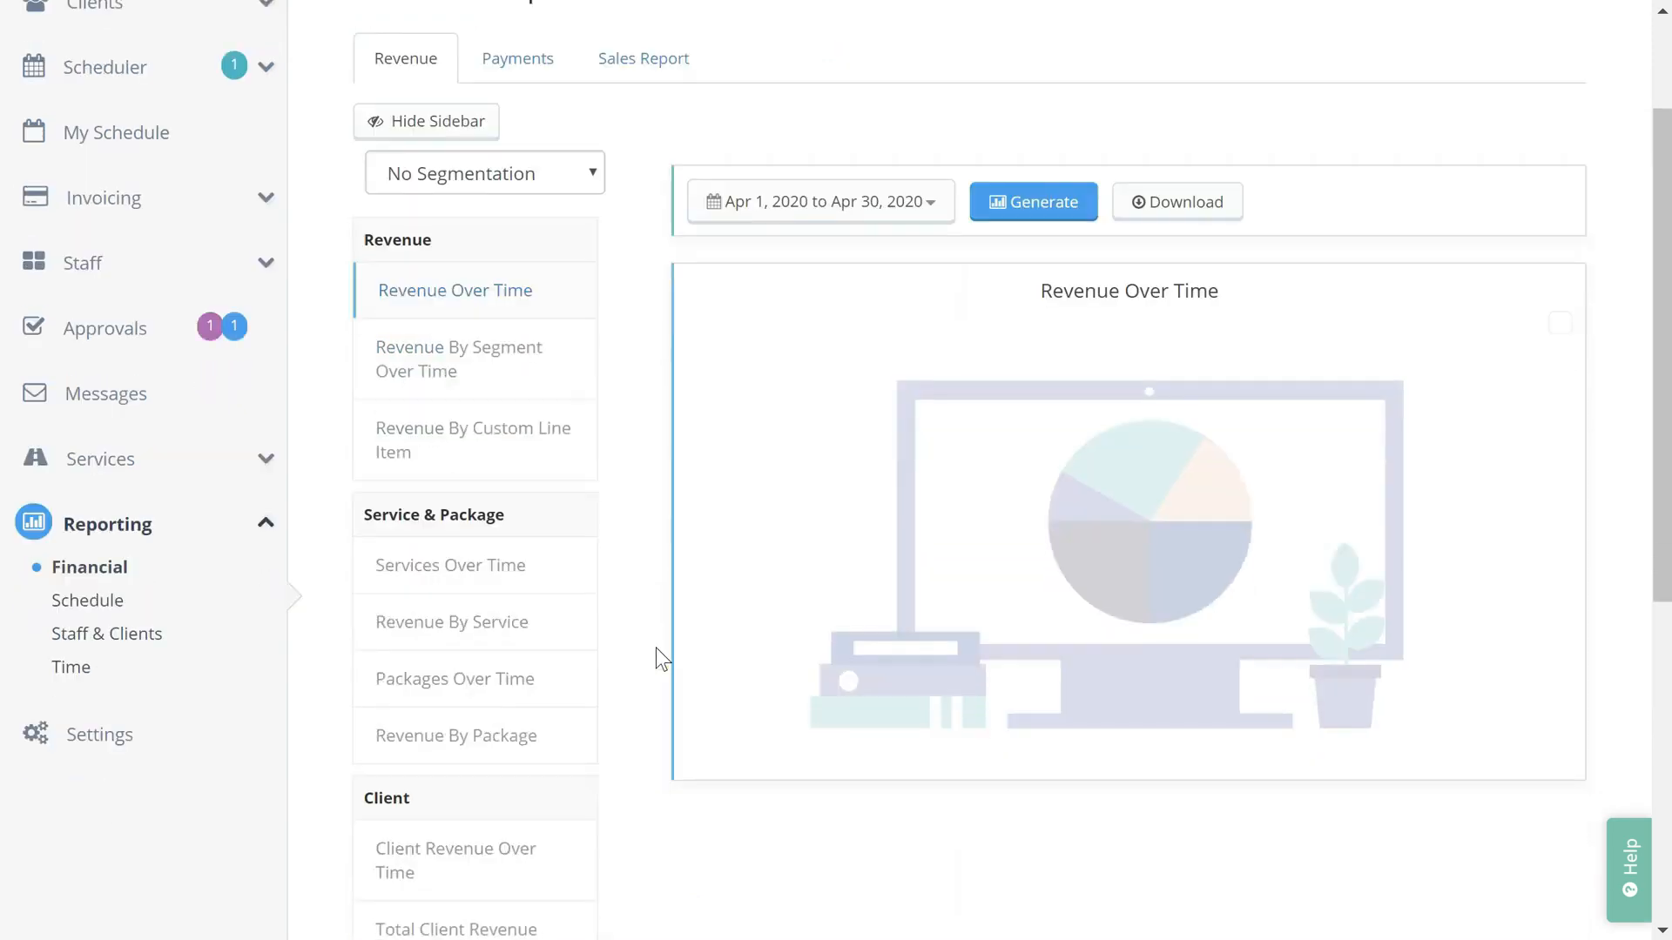
Scroll the Financial reports and open the Staff Revenue By Service report
scroll(649, 479, down, 1)
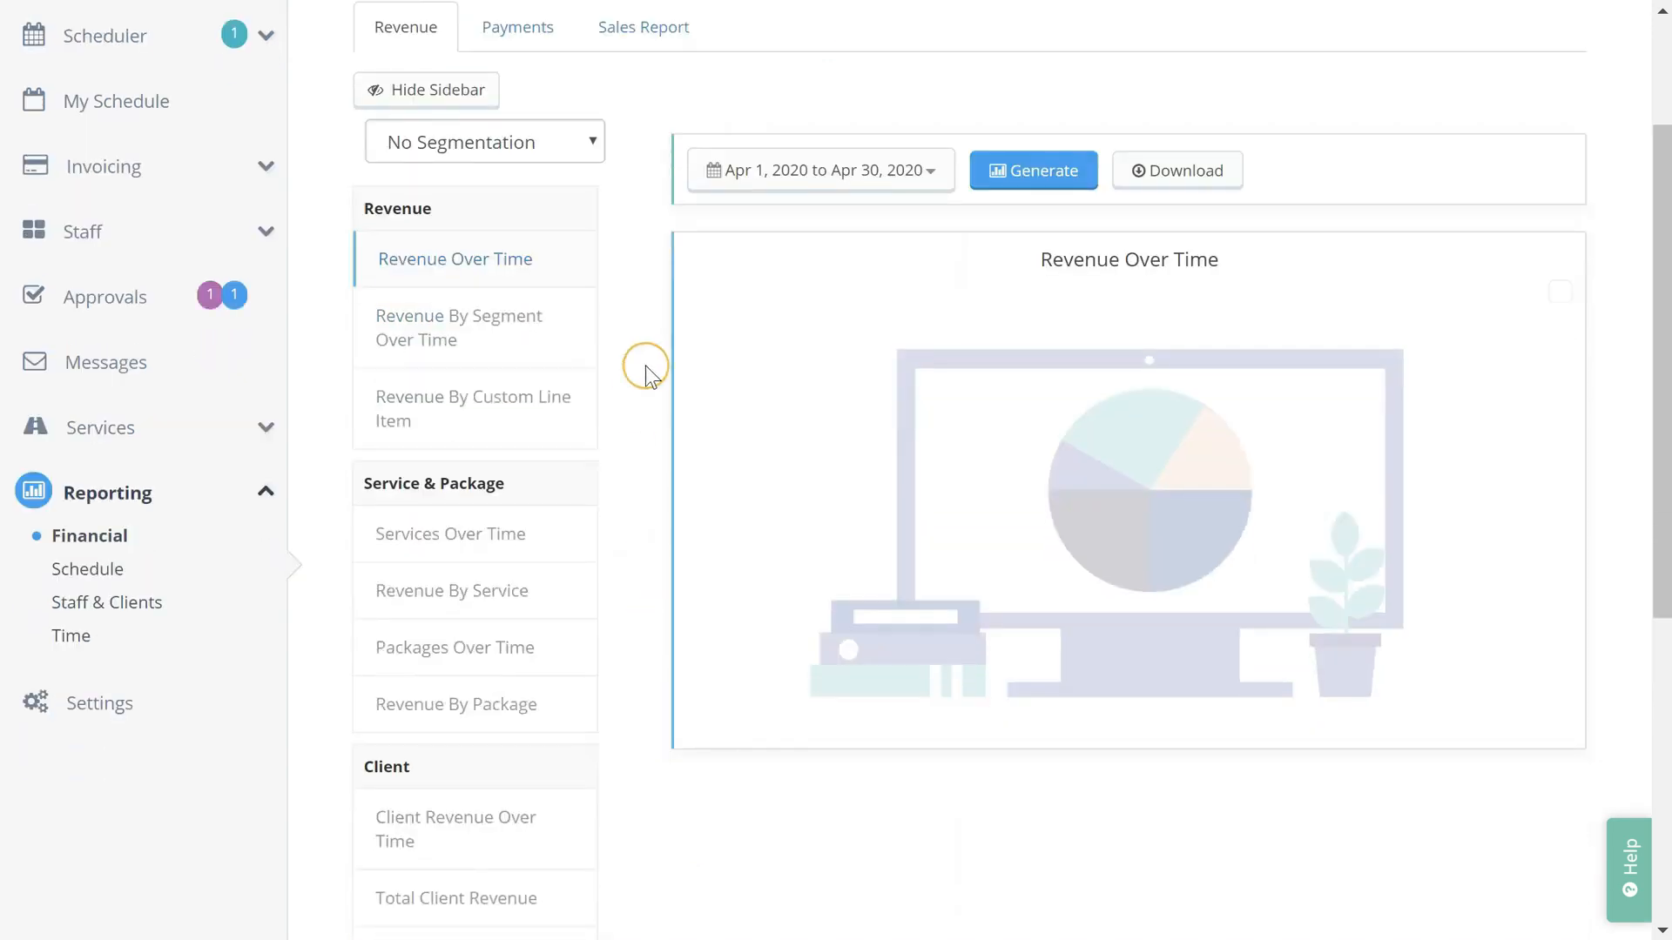
scroll(660, 363, down, 6)
click(574, 685)
scroll(575, 678, up, 9)
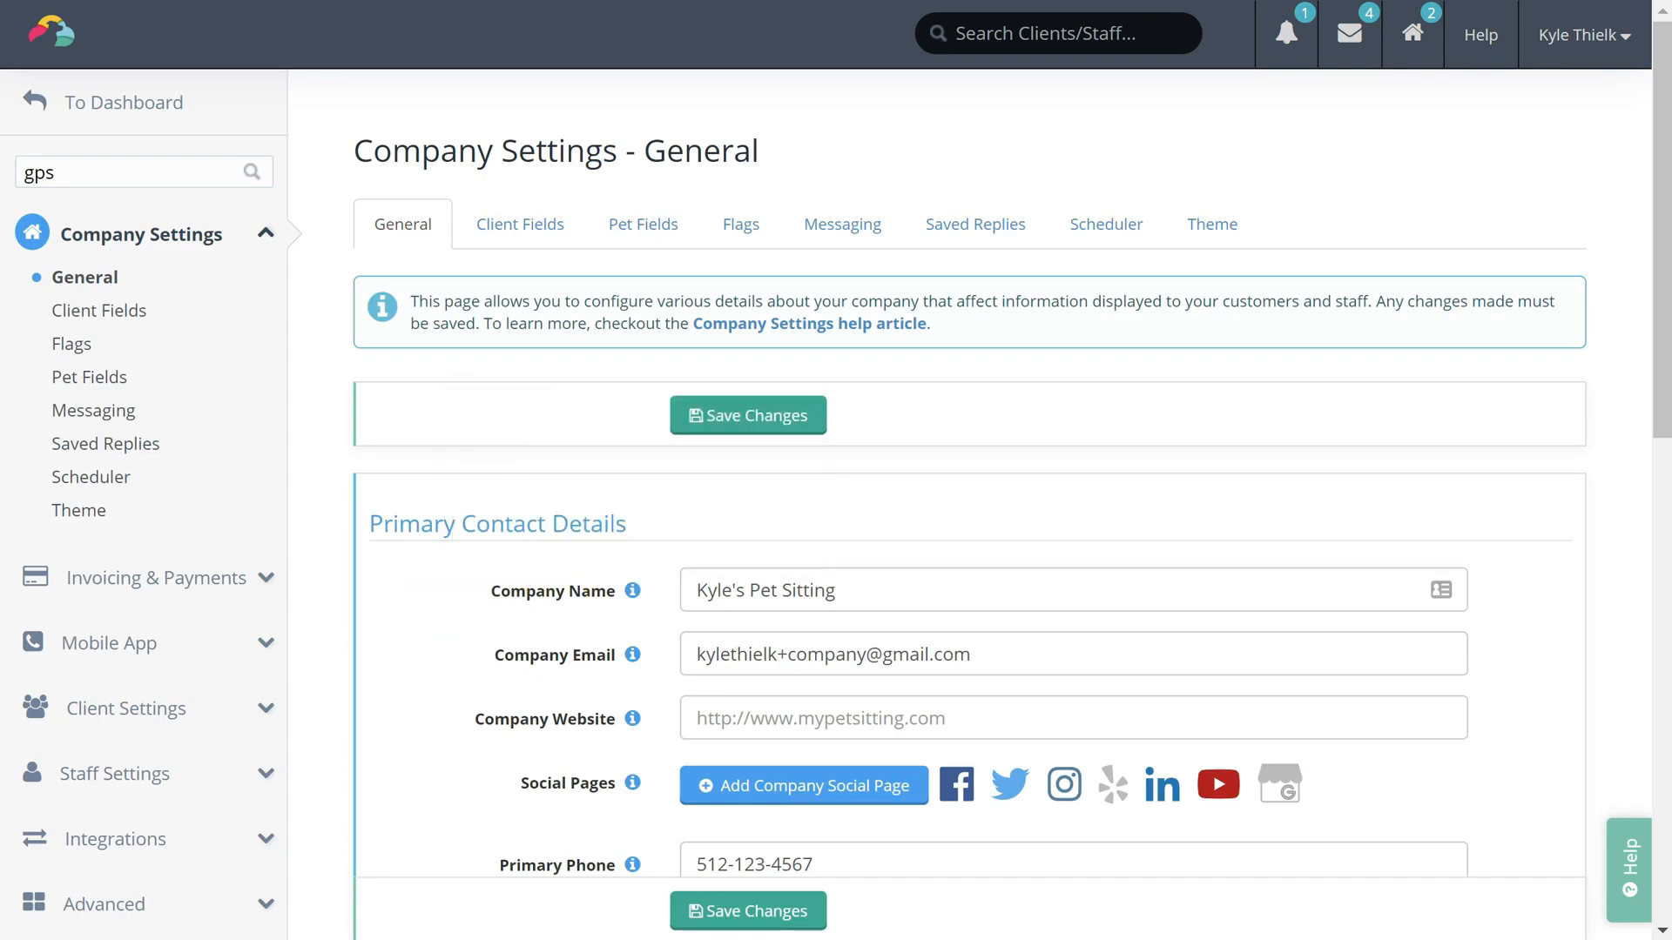
Scroll through the company's General settings to review the primary contact details
scroll(958, 470, down, 4)
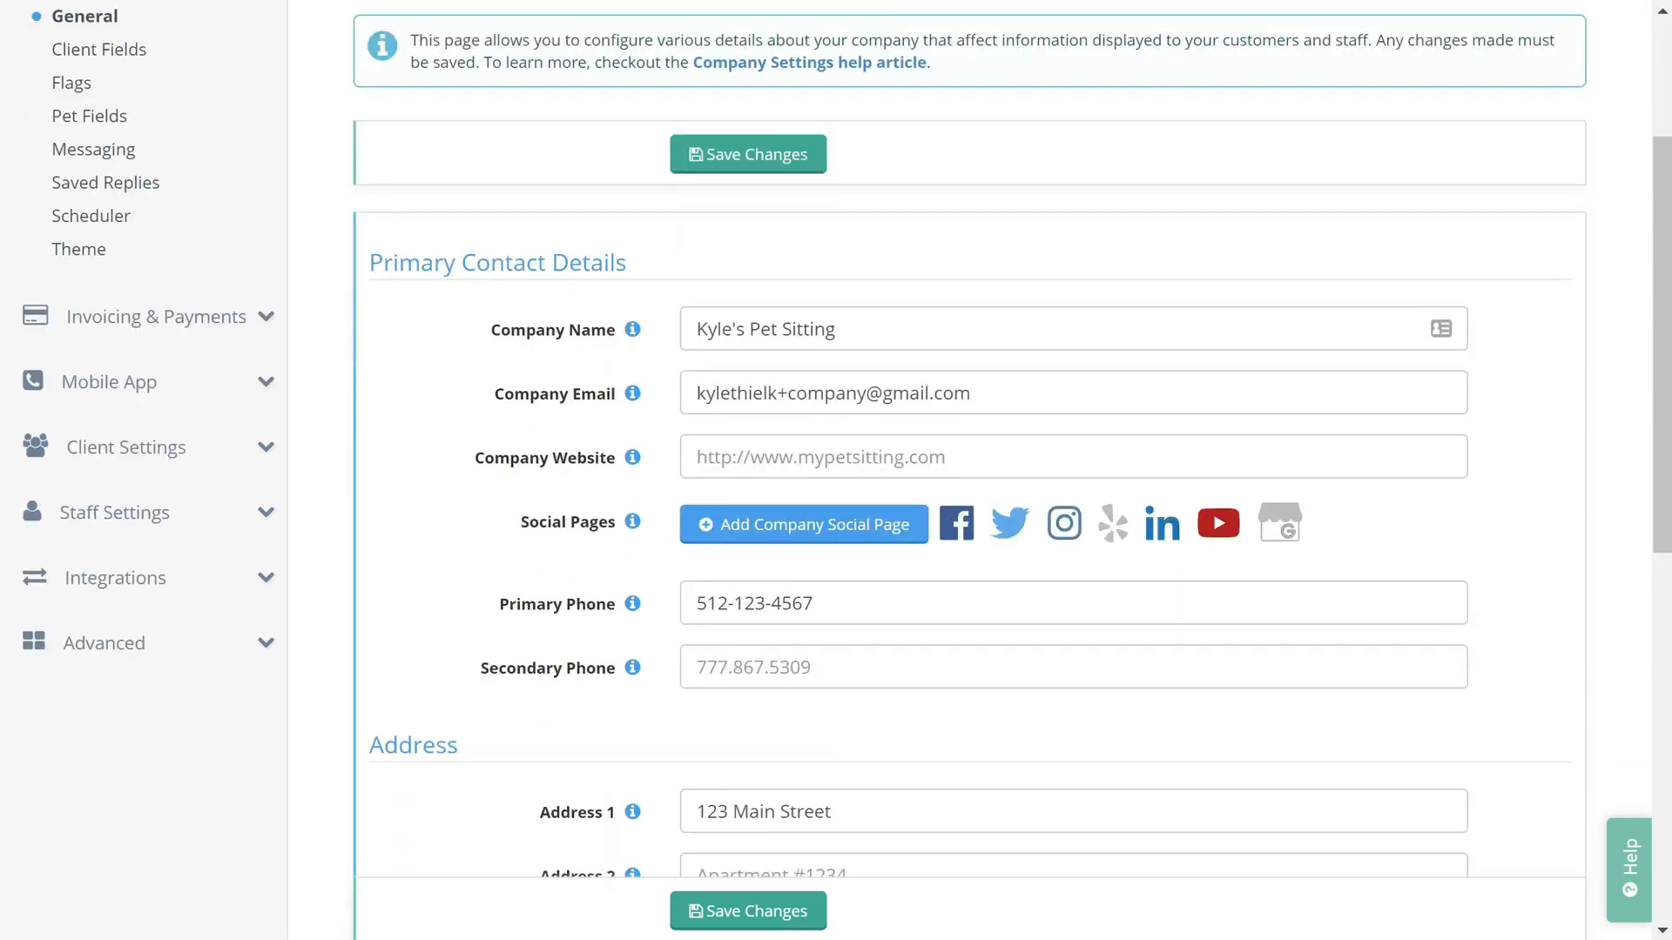
scroll(958, 470, down, 1)
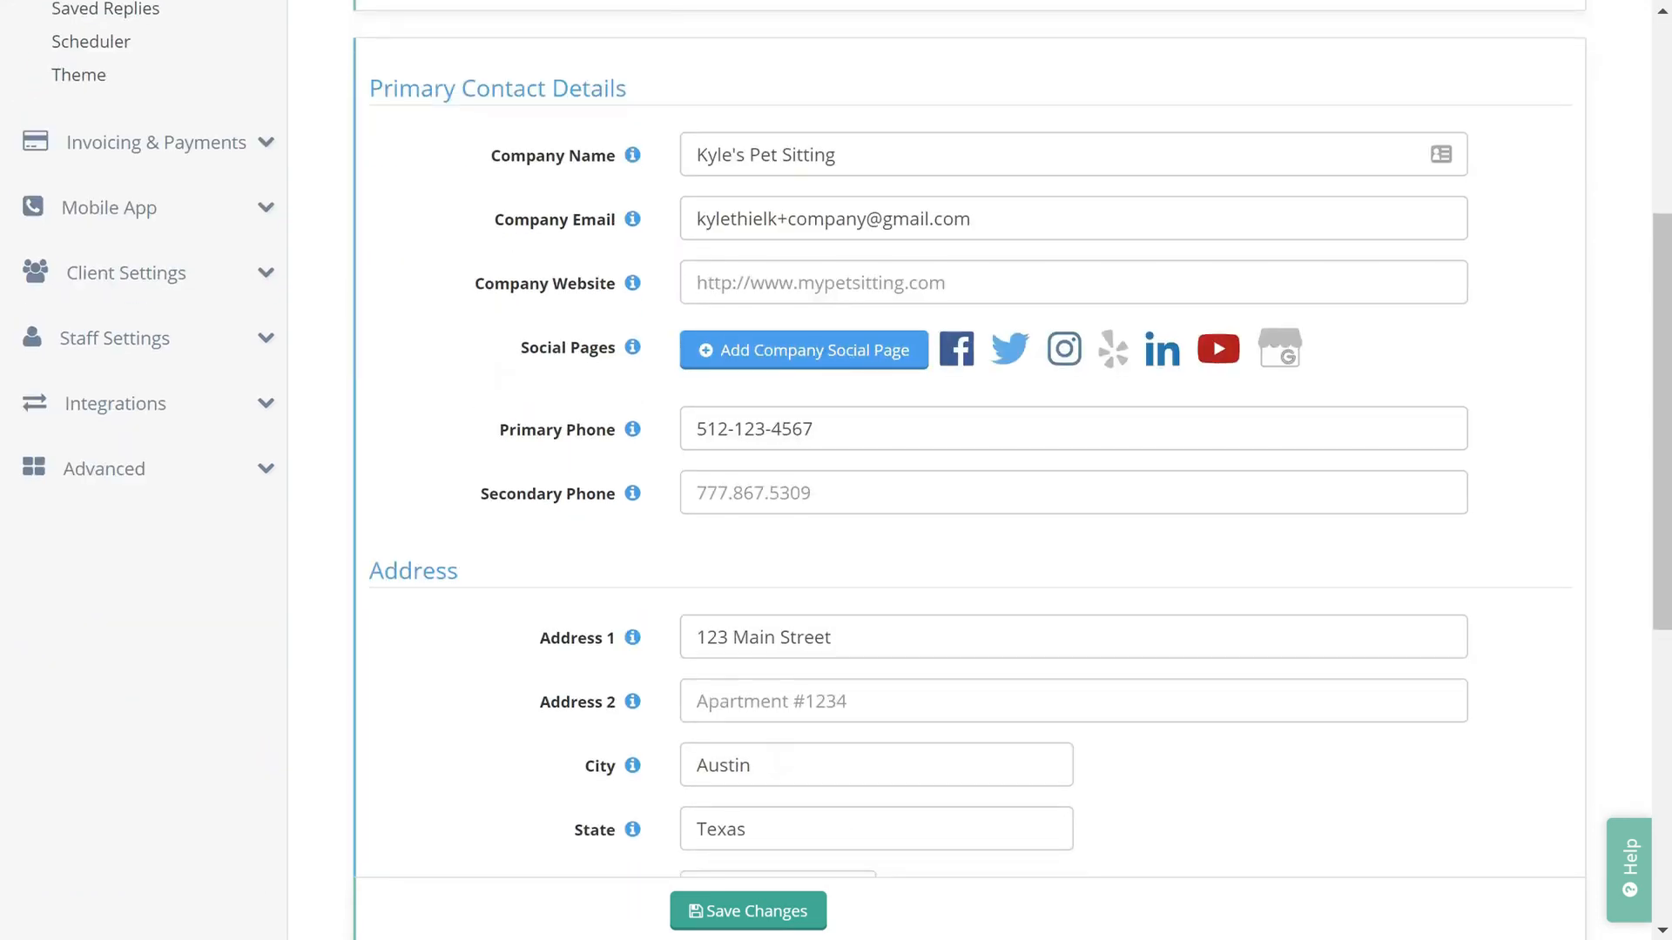
scroll(958, 470, down, 2)
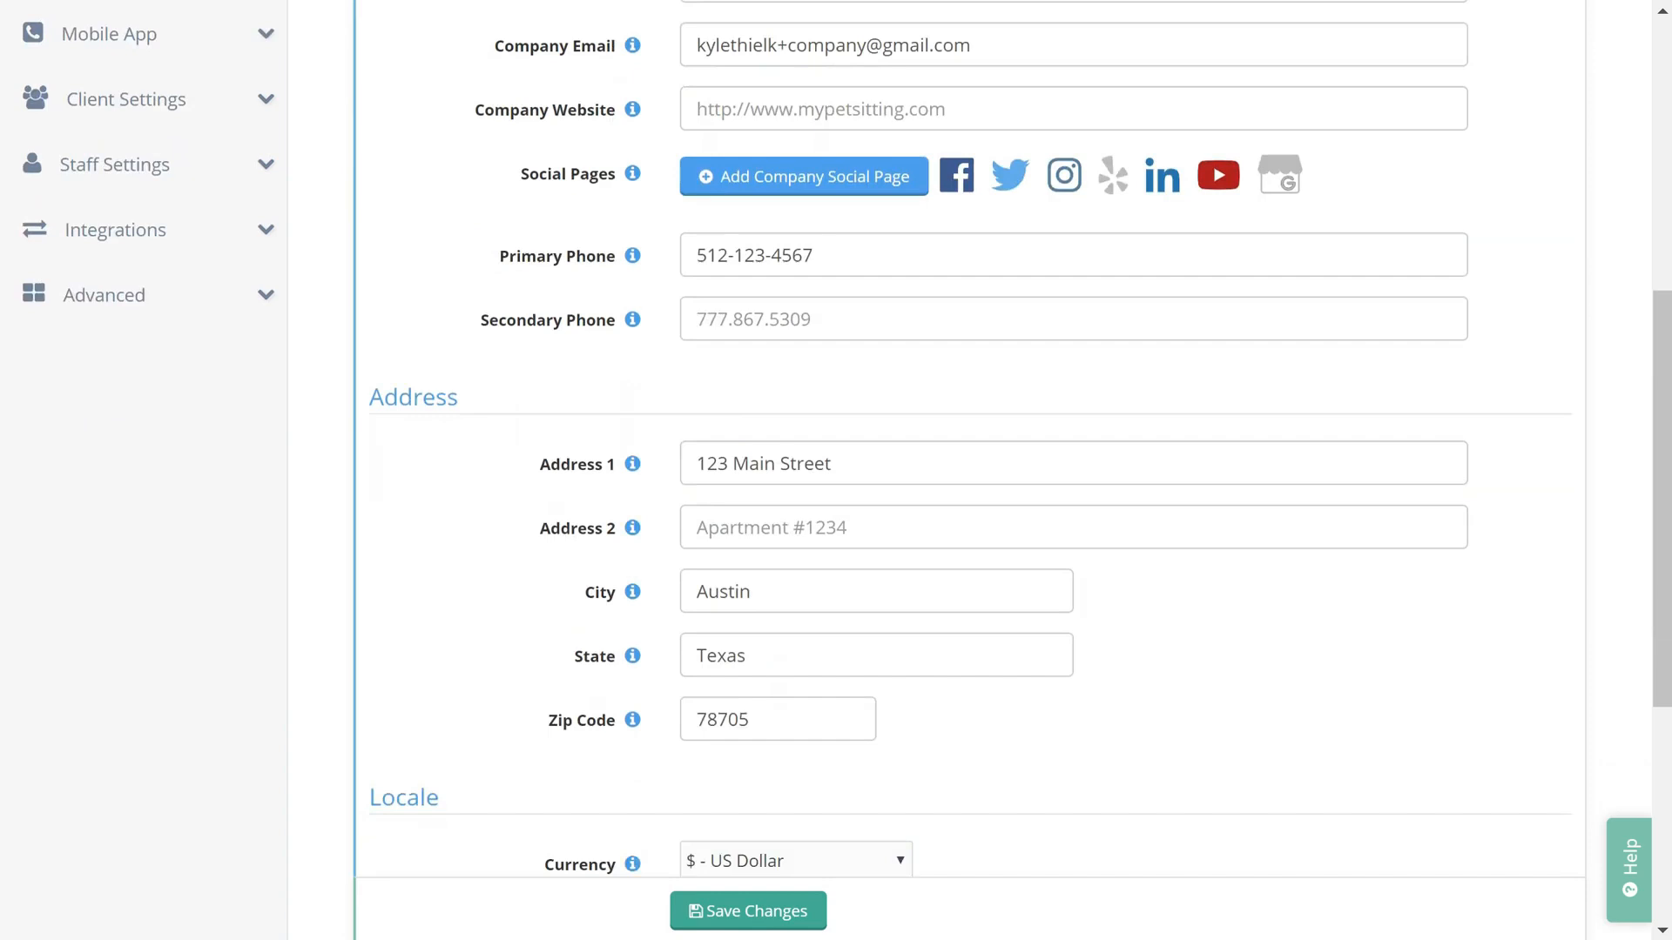
scroll(323, 432, down, 3)
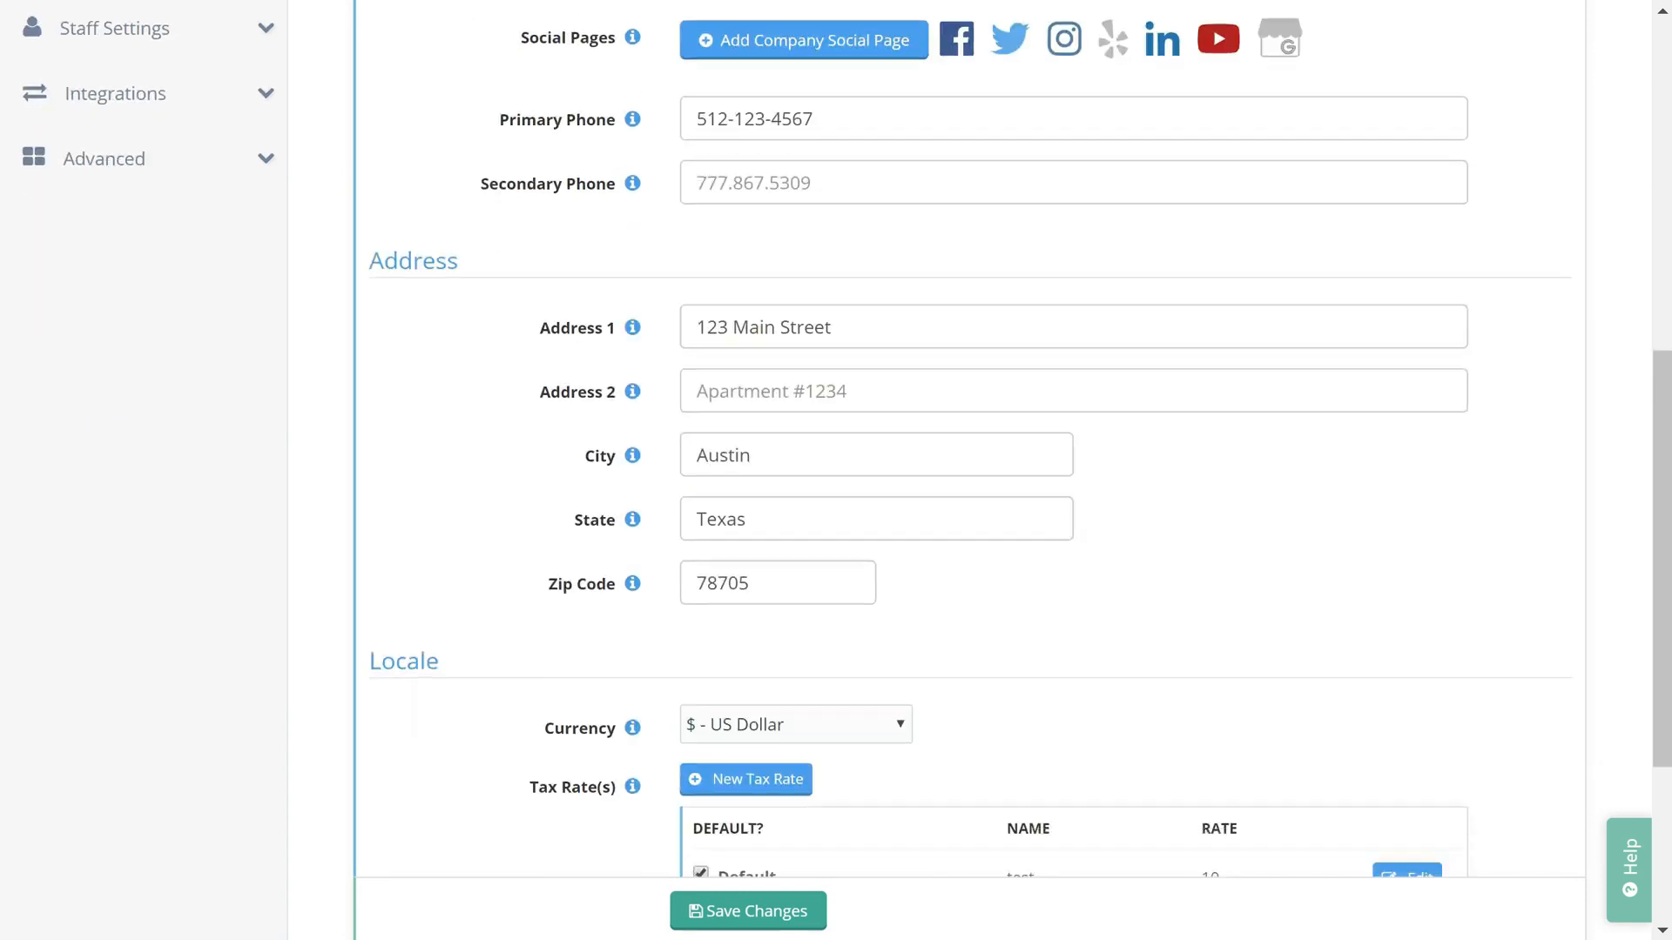
scroll(322, 432, up, 3)
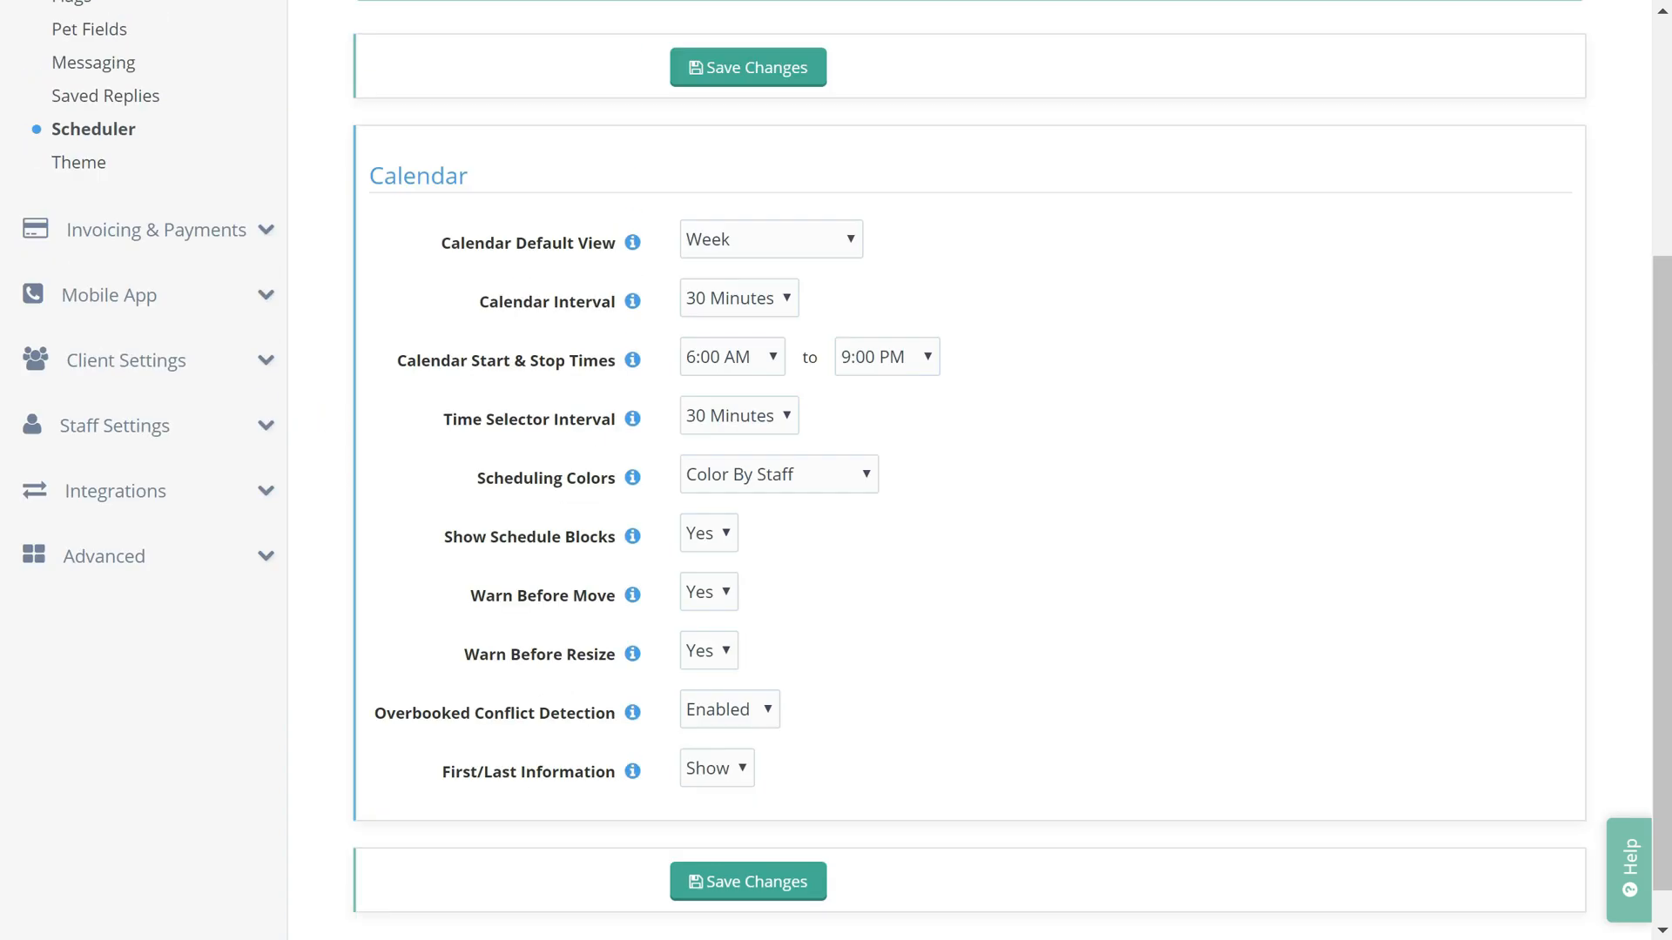
scroll(1243, 489, up, 4)
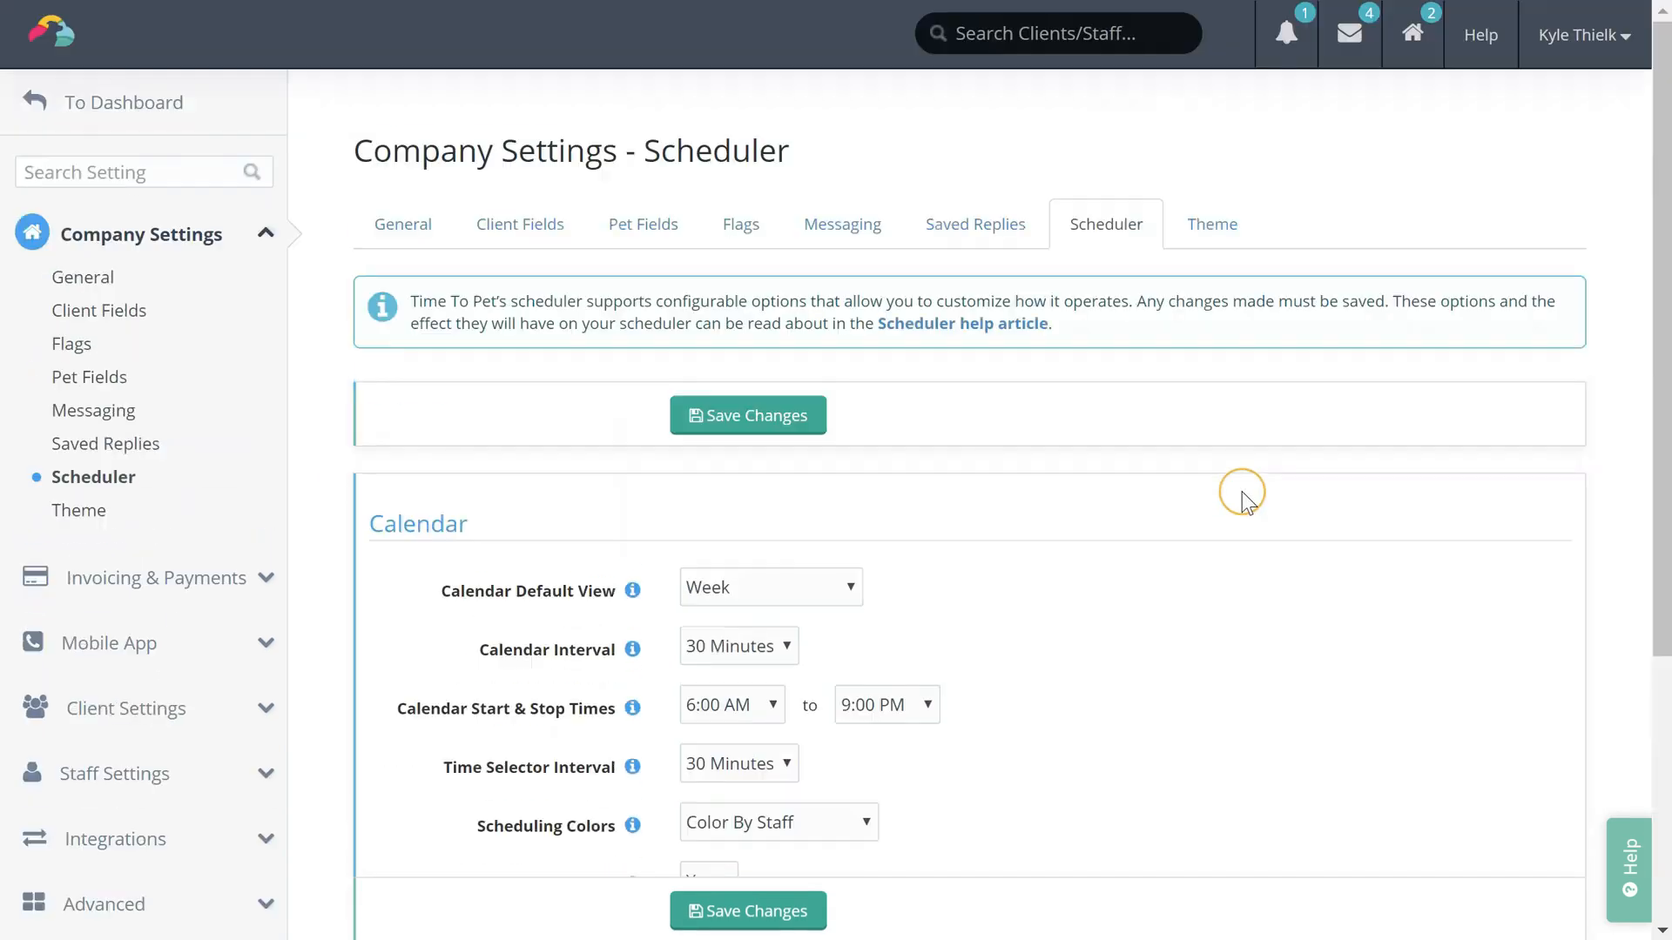
Review the logo and colour theme settings, then open the Invoicing & Payments invoice settings
click(1235, 228)
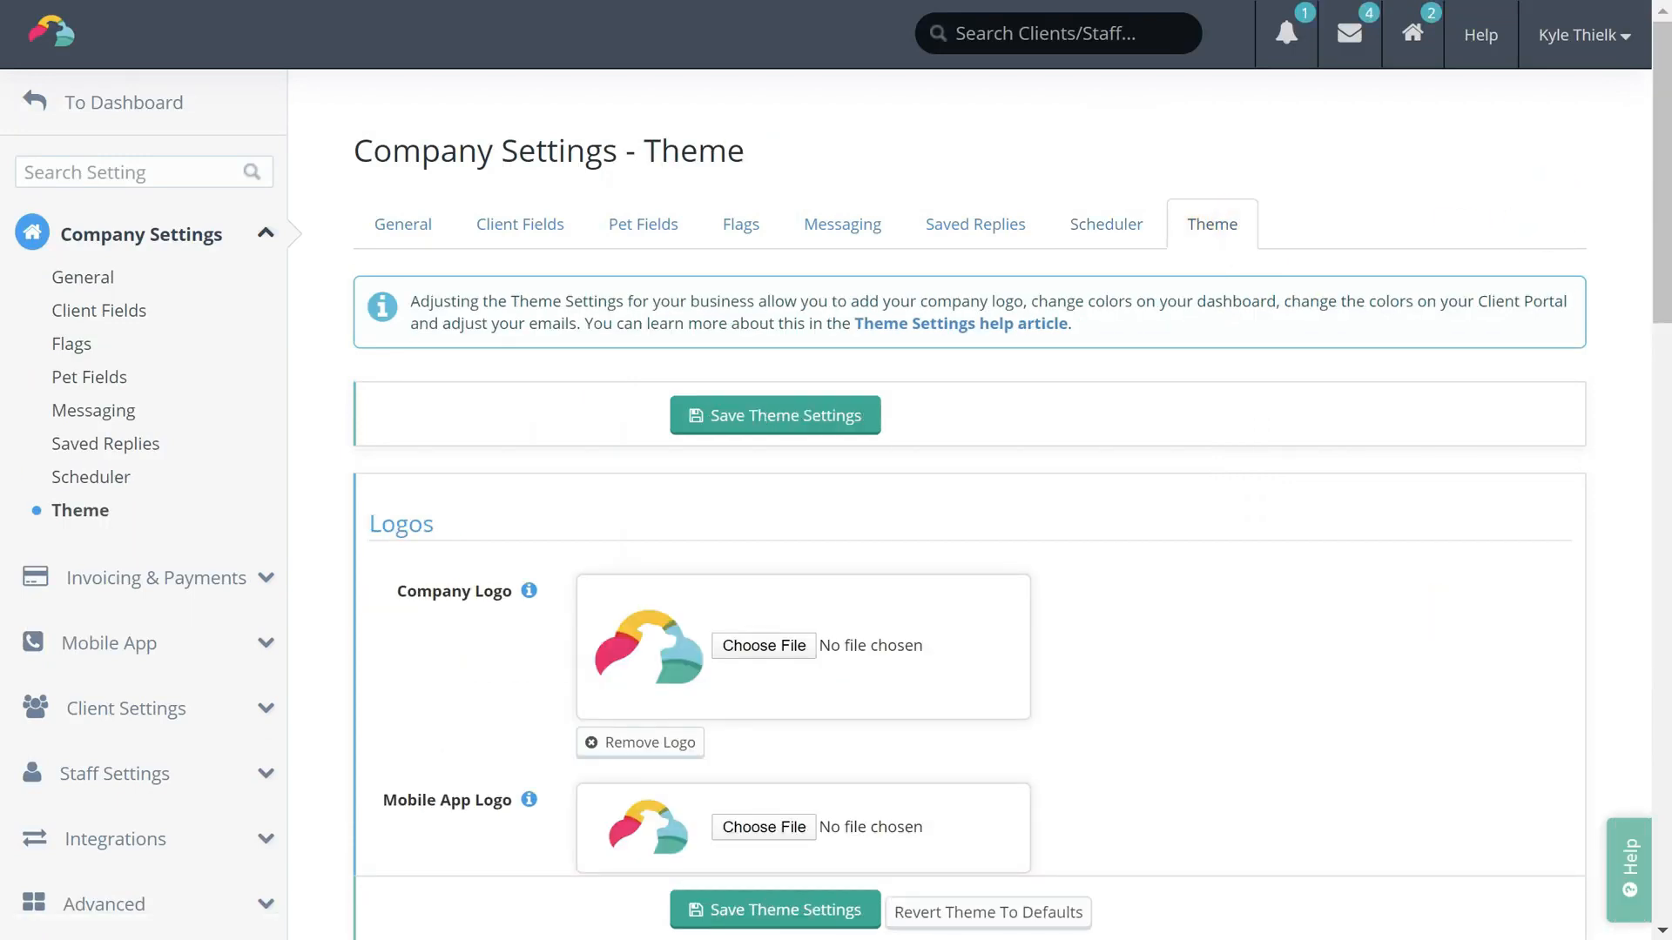
scroll(836, 470, down, 2)
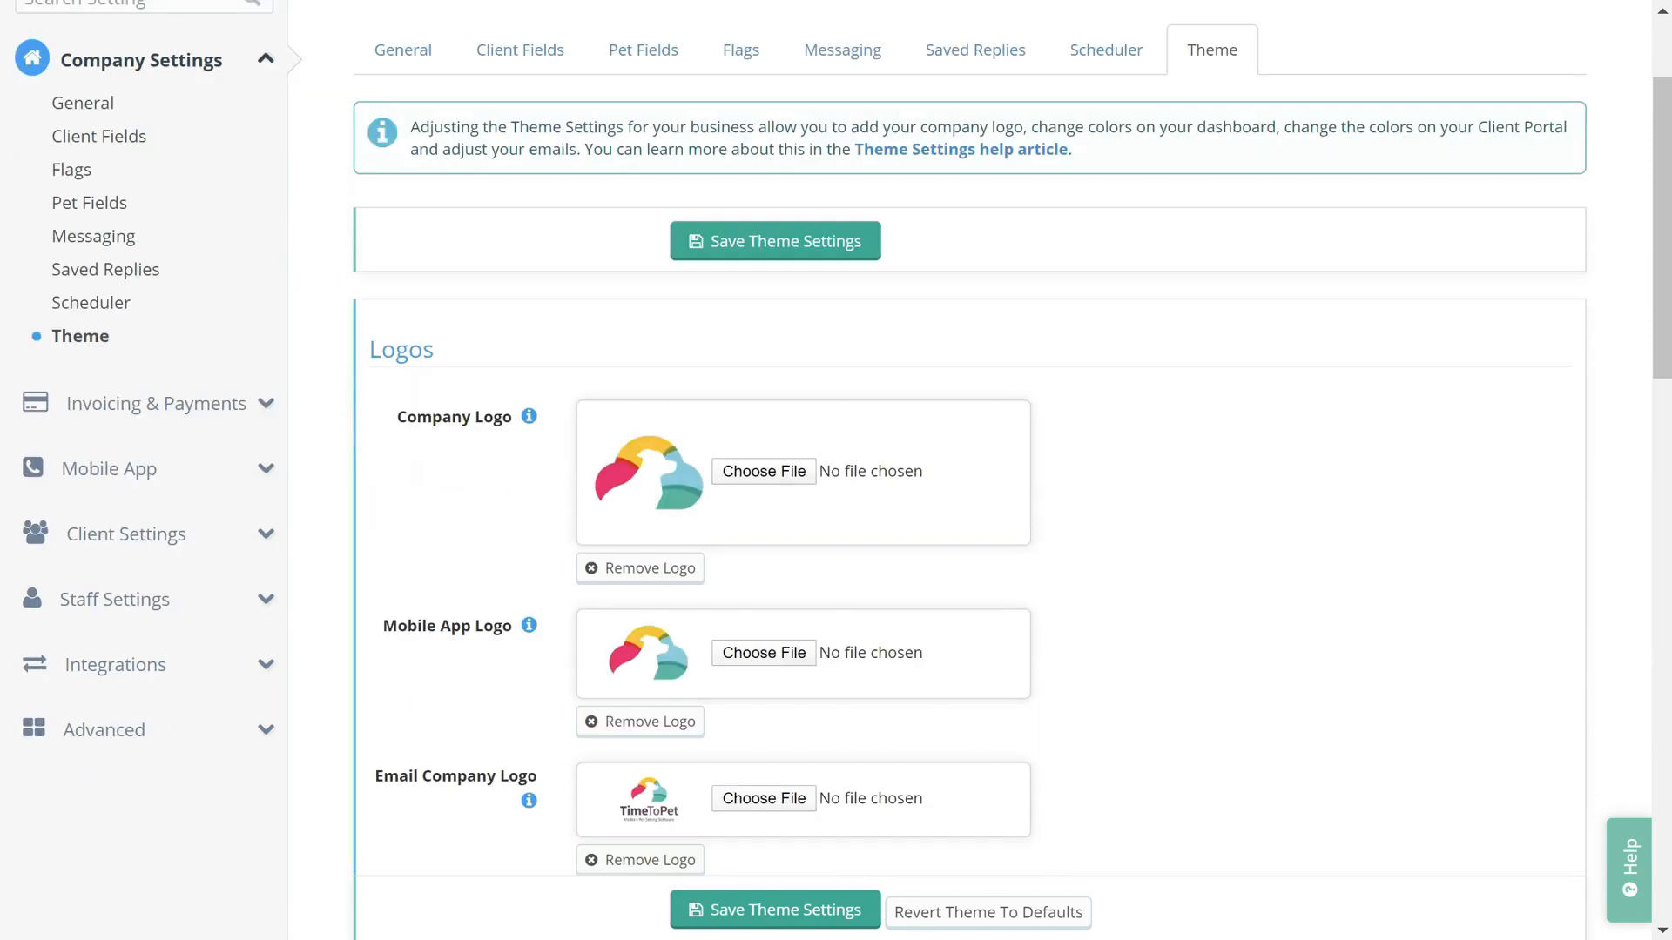
scroll(836, 470, down, 8)
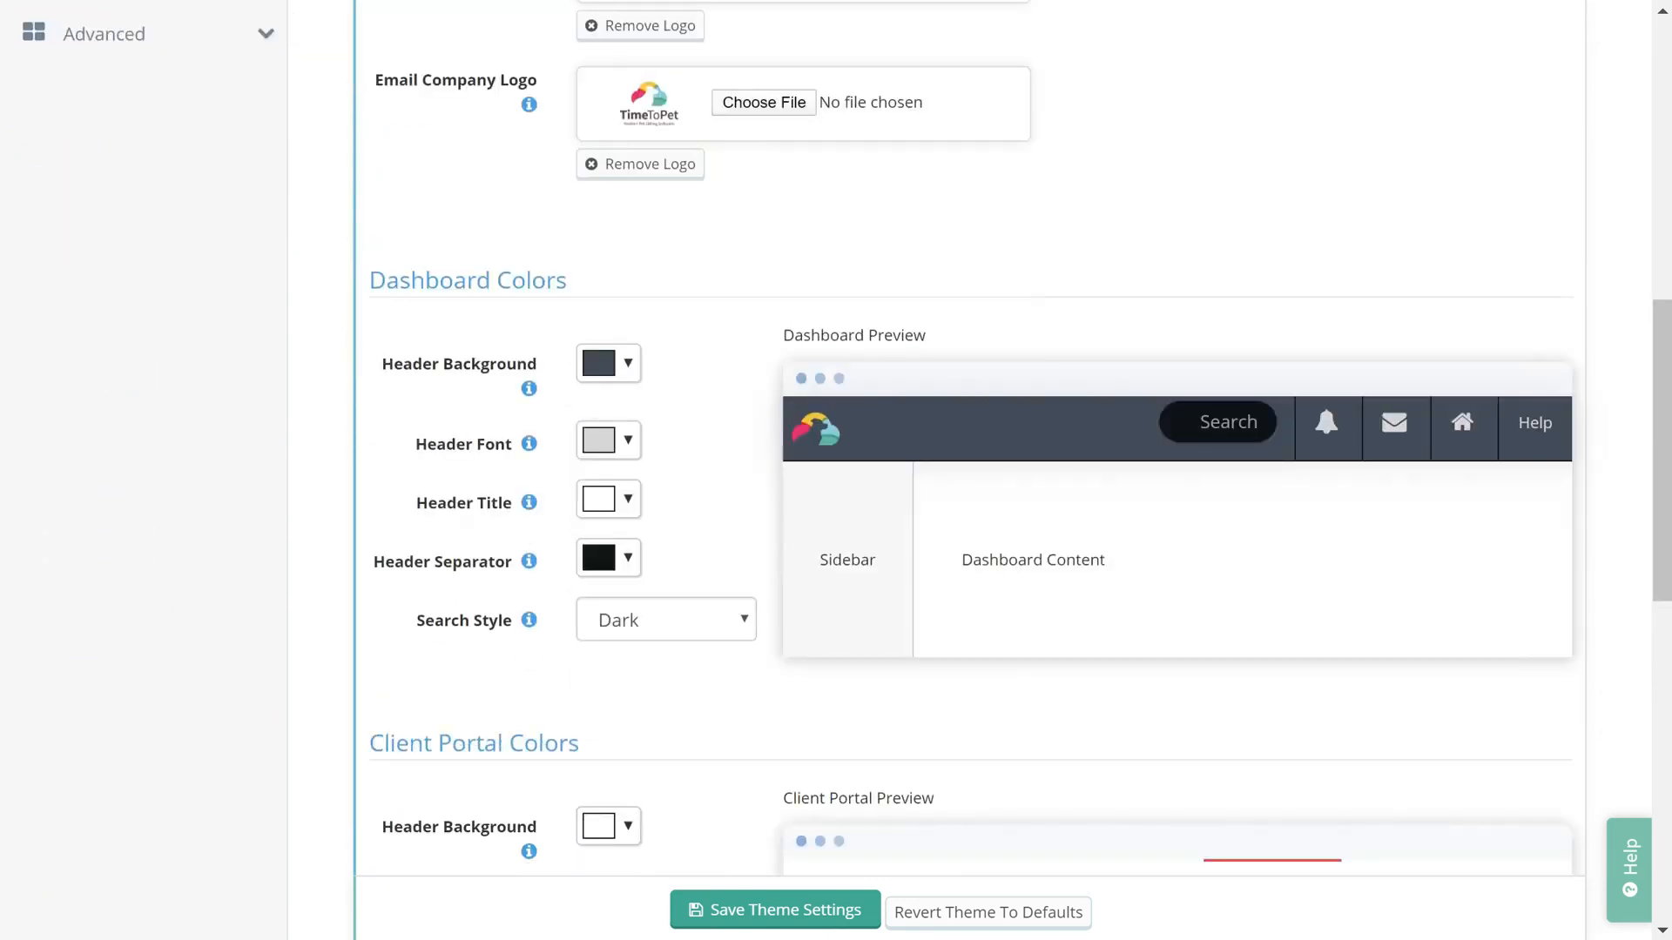
scroll(836, 470, down, 5)
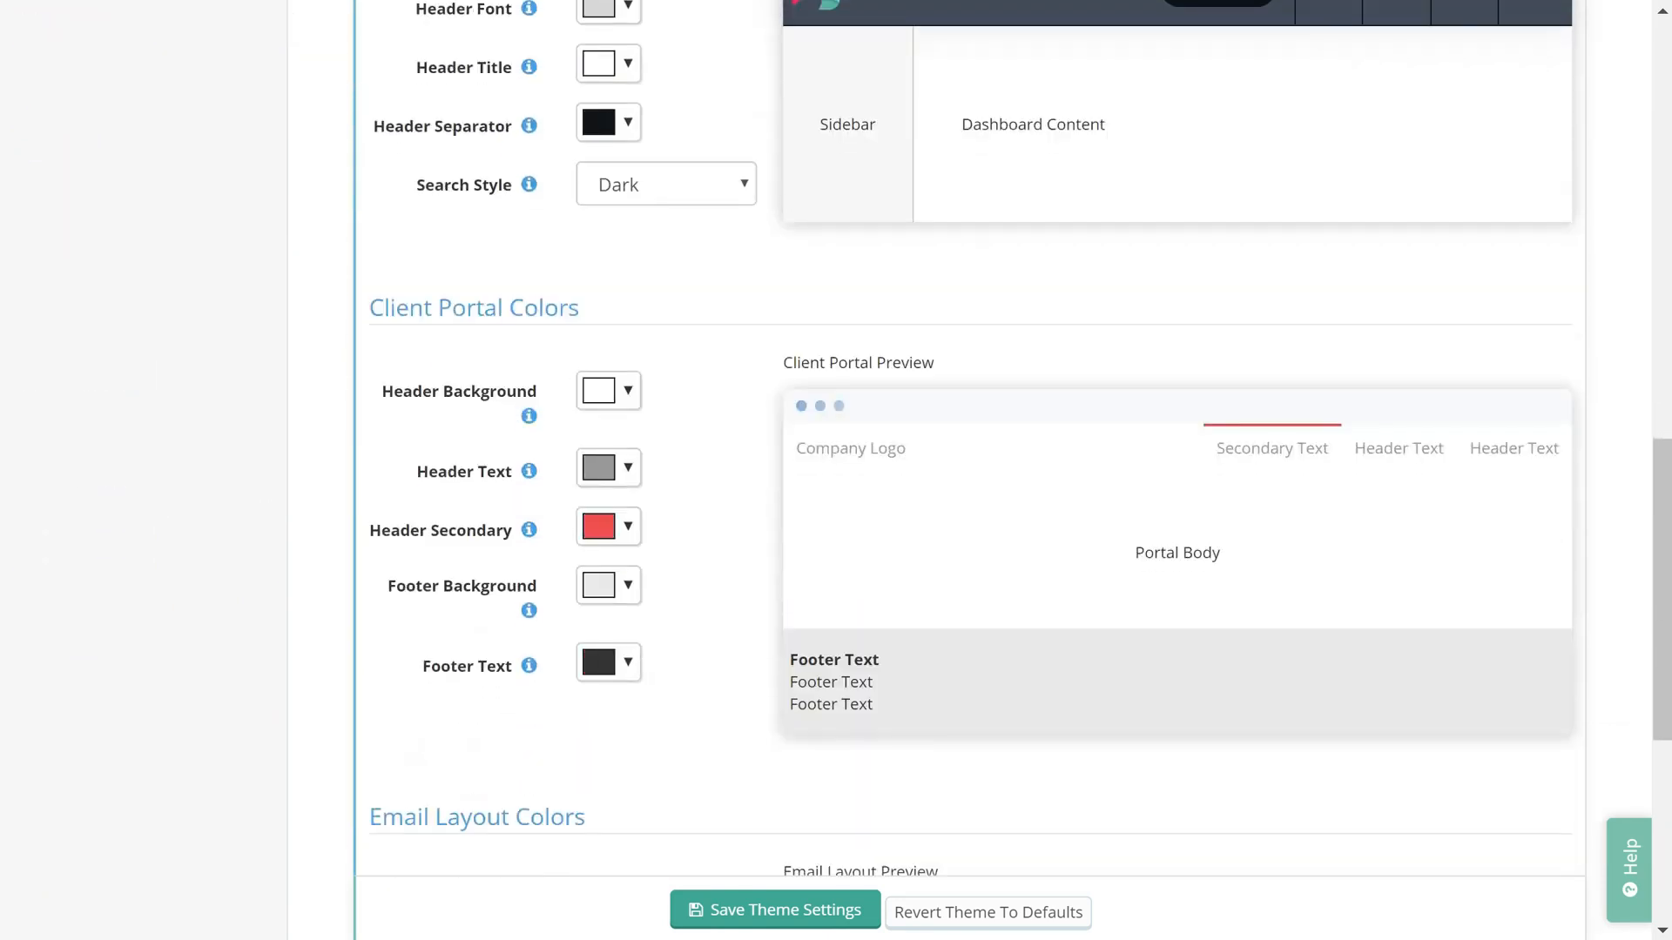
scroll(836, 470, up, 20)
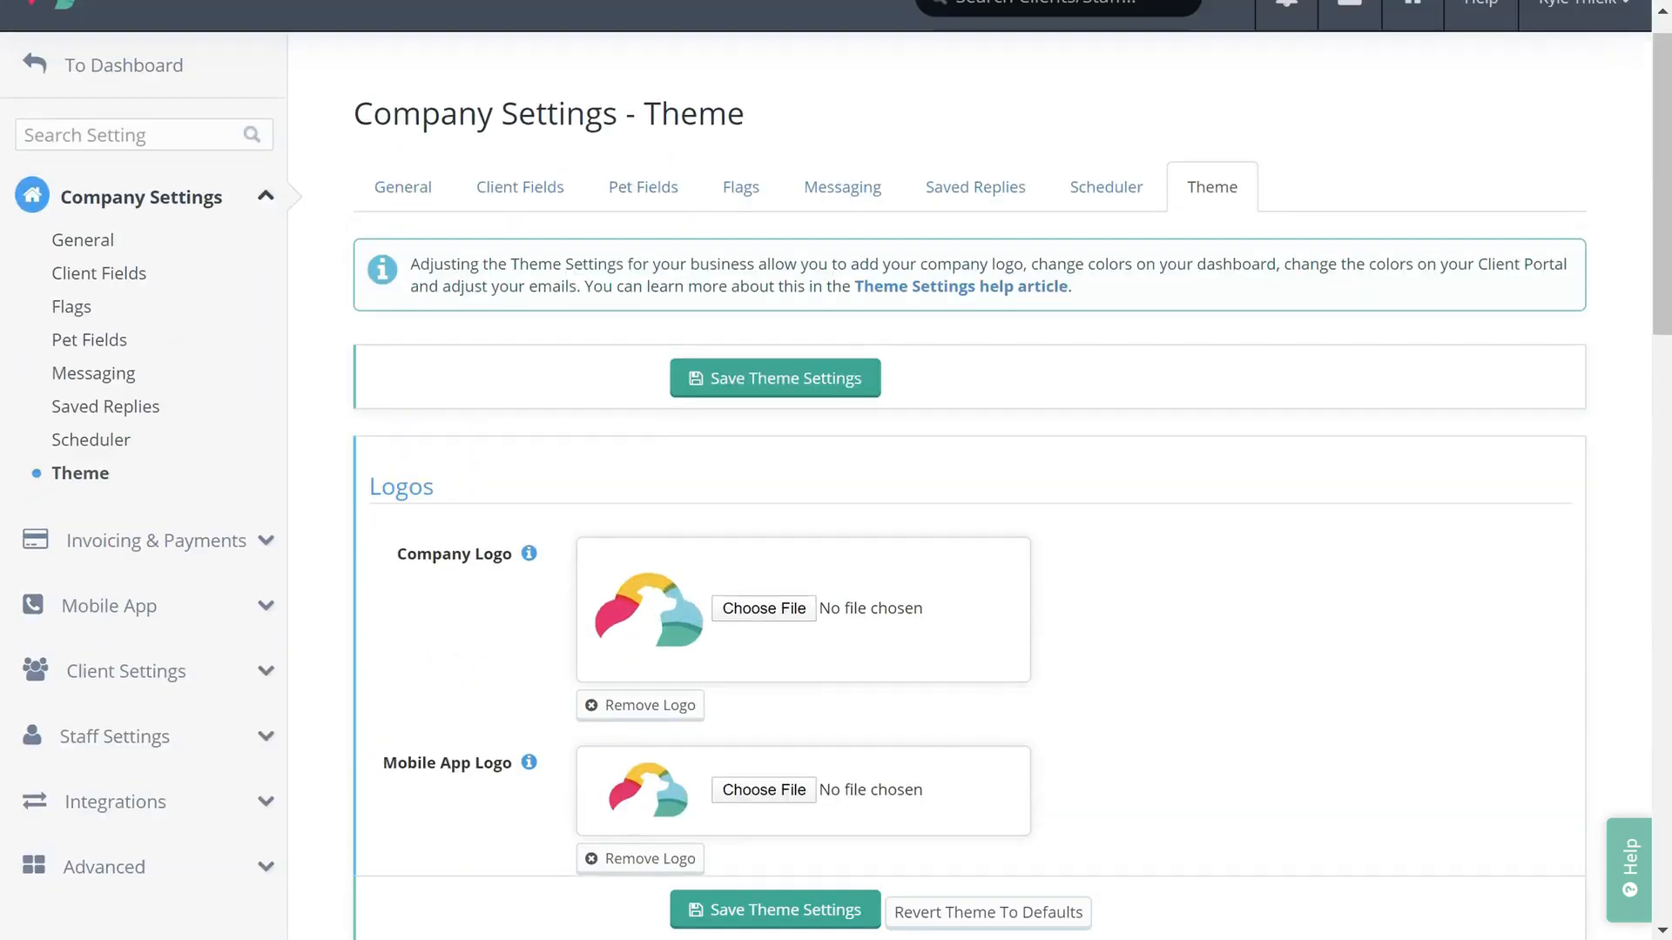
click(135, 539)
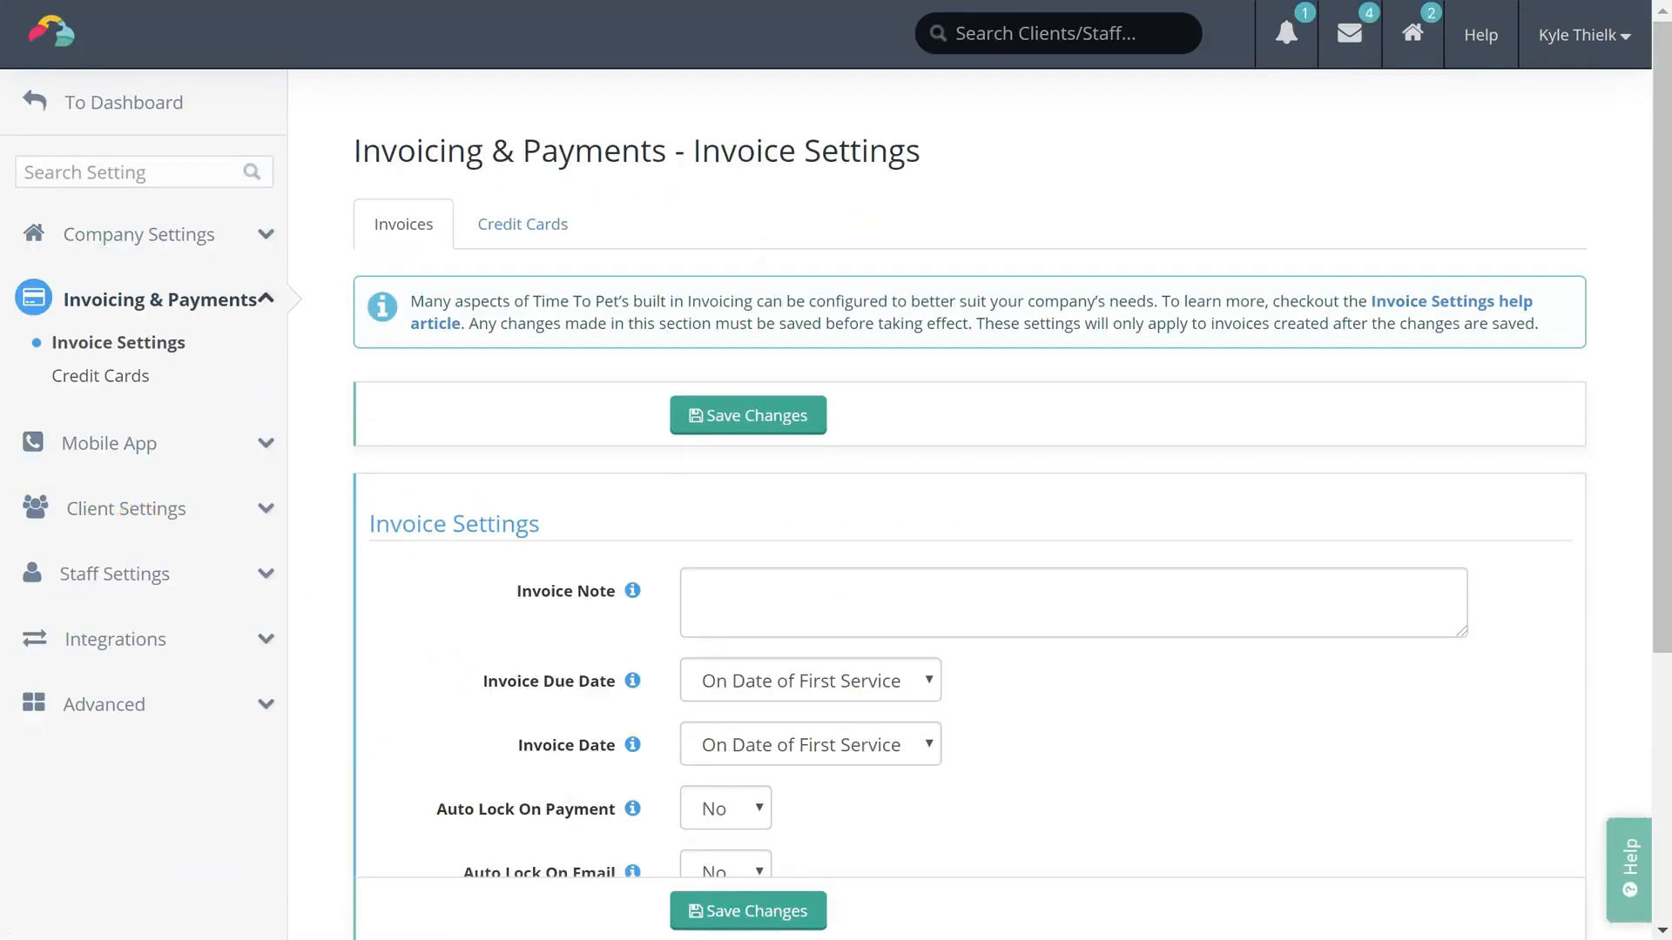
Change Client Naming Convention from a client-first format to 'Fido, Rocky (John Doe)'
scroll(836, 470, down, 3)
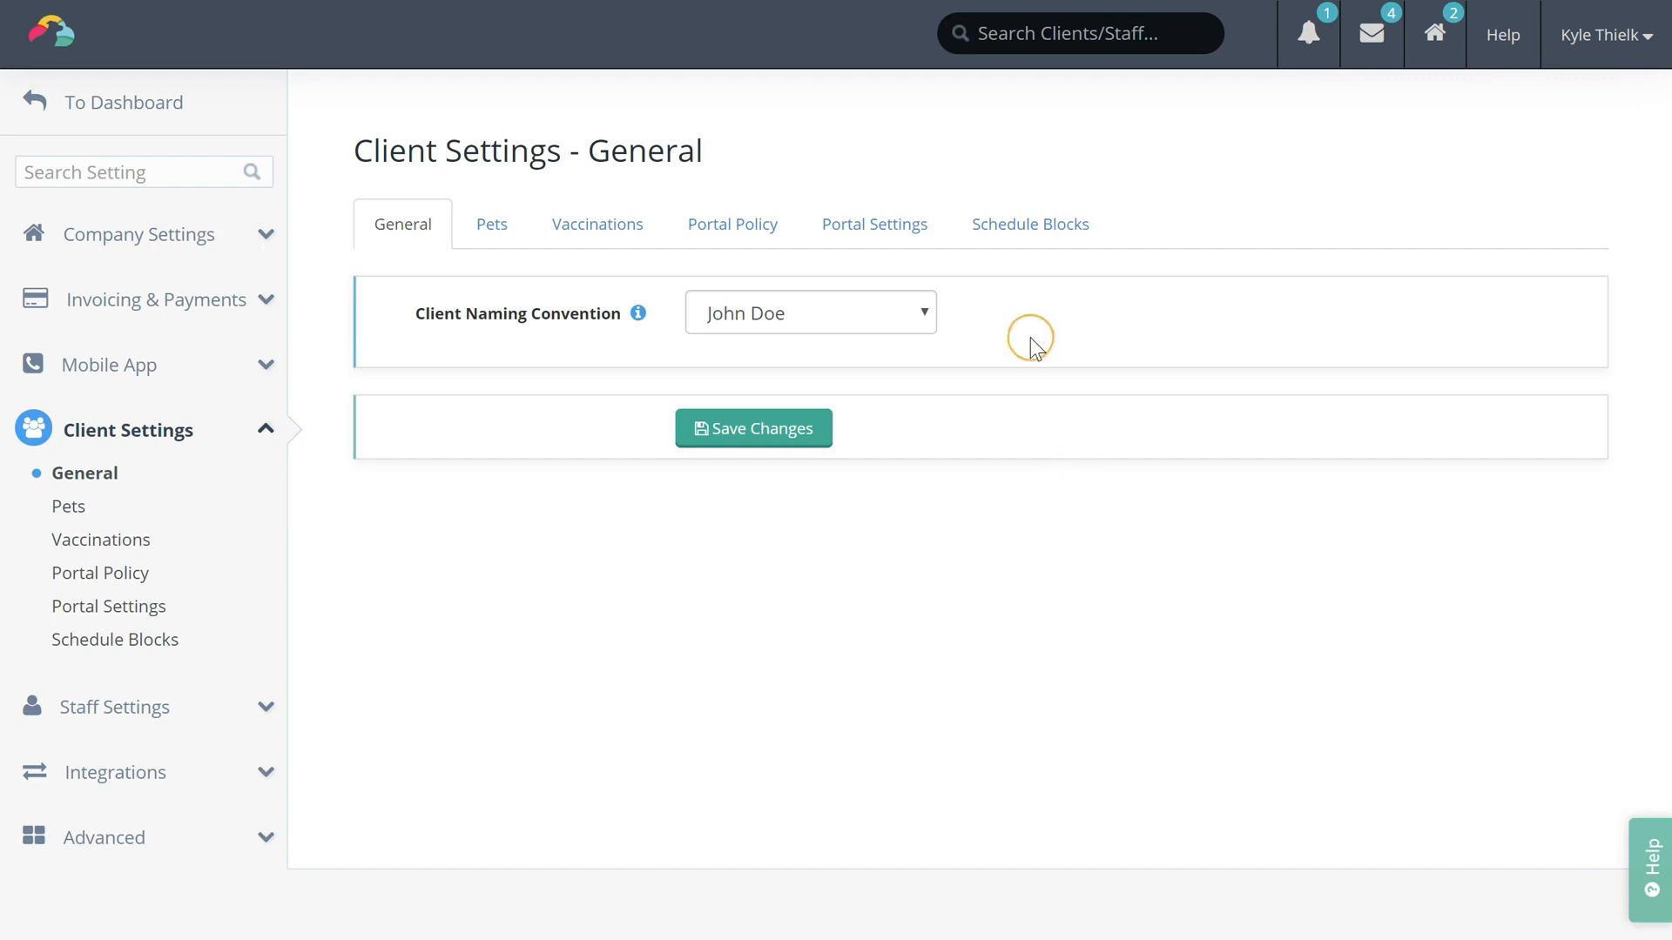
click(912, 313)
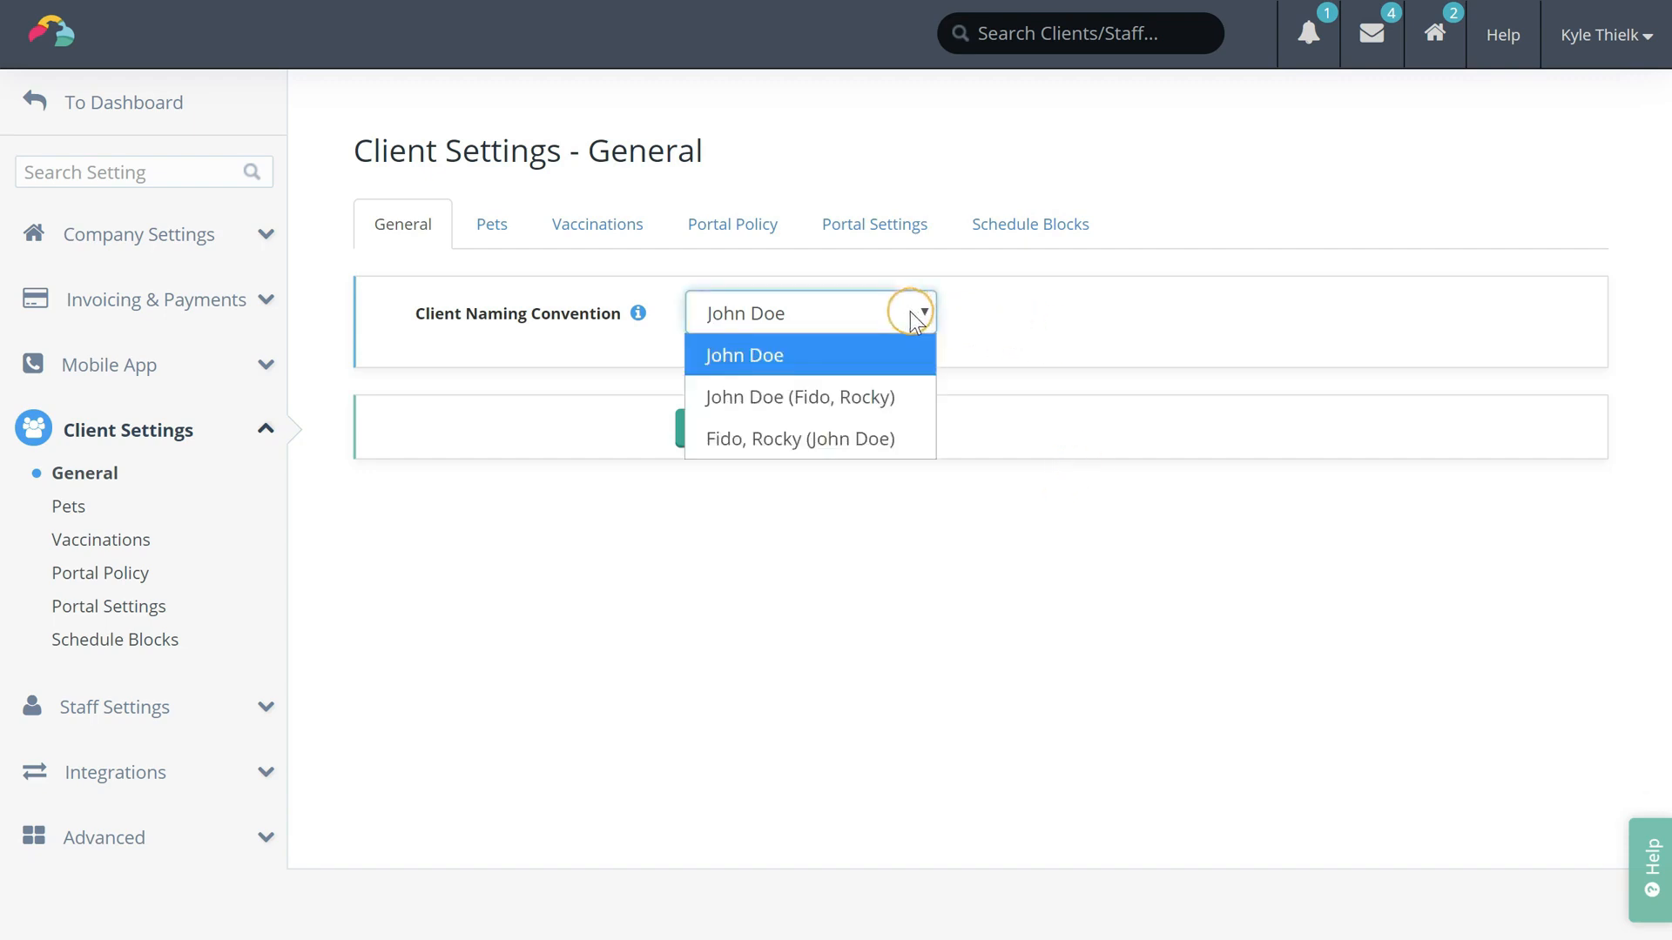
click(870, 394)
click(877, 327)
click(881, 436)
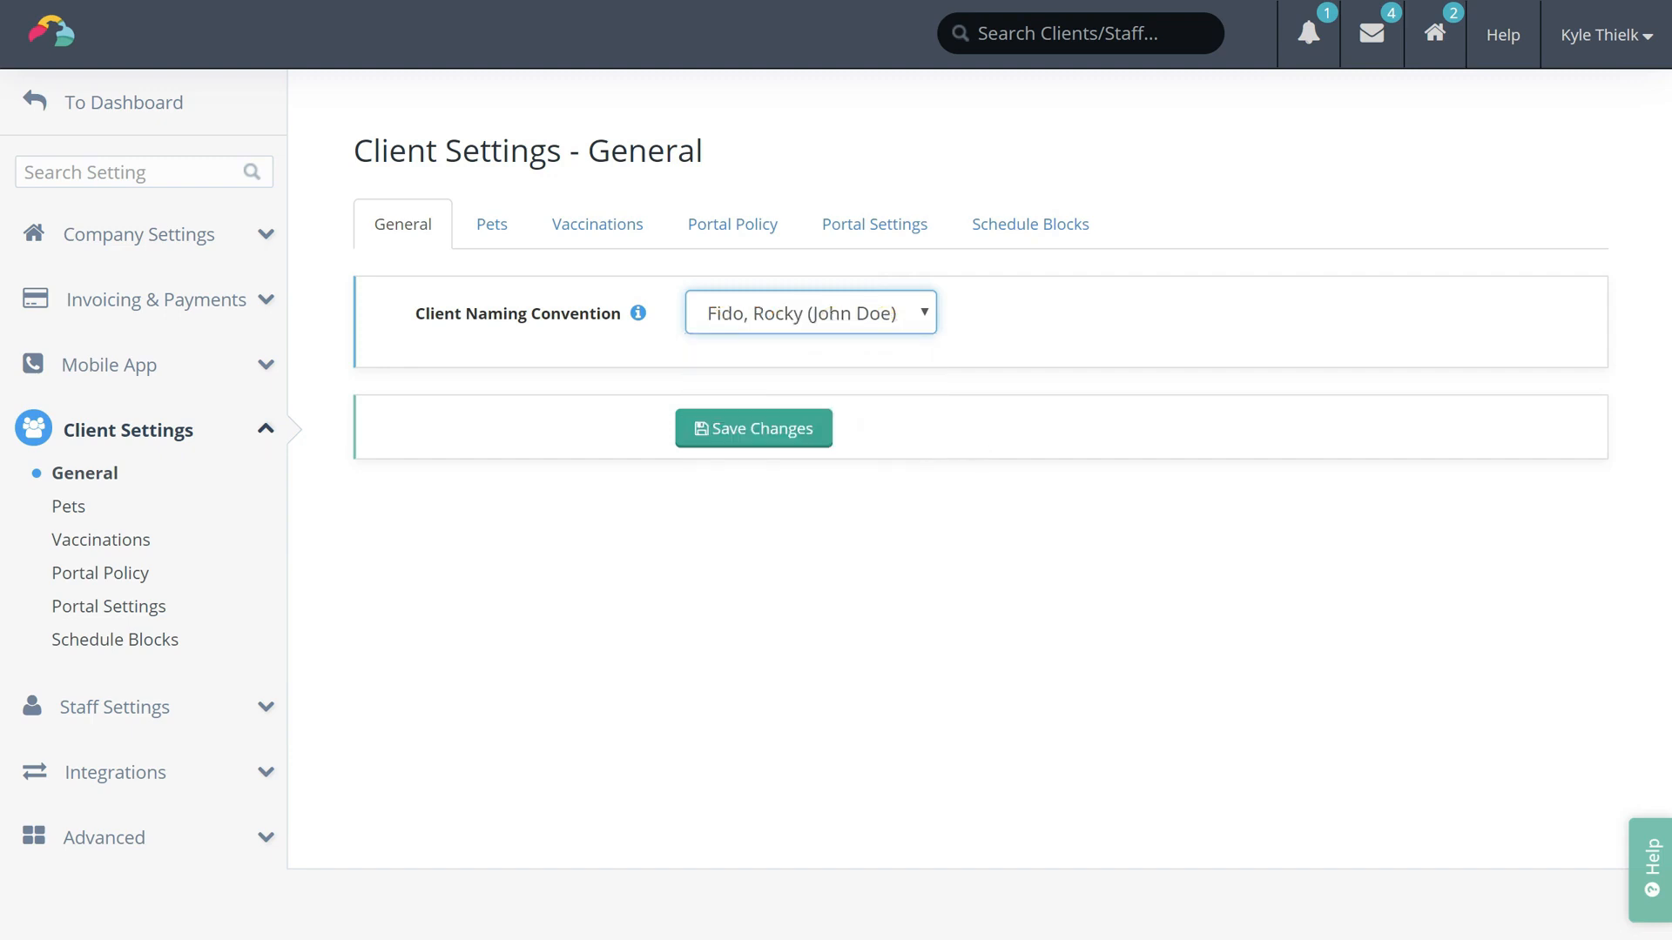